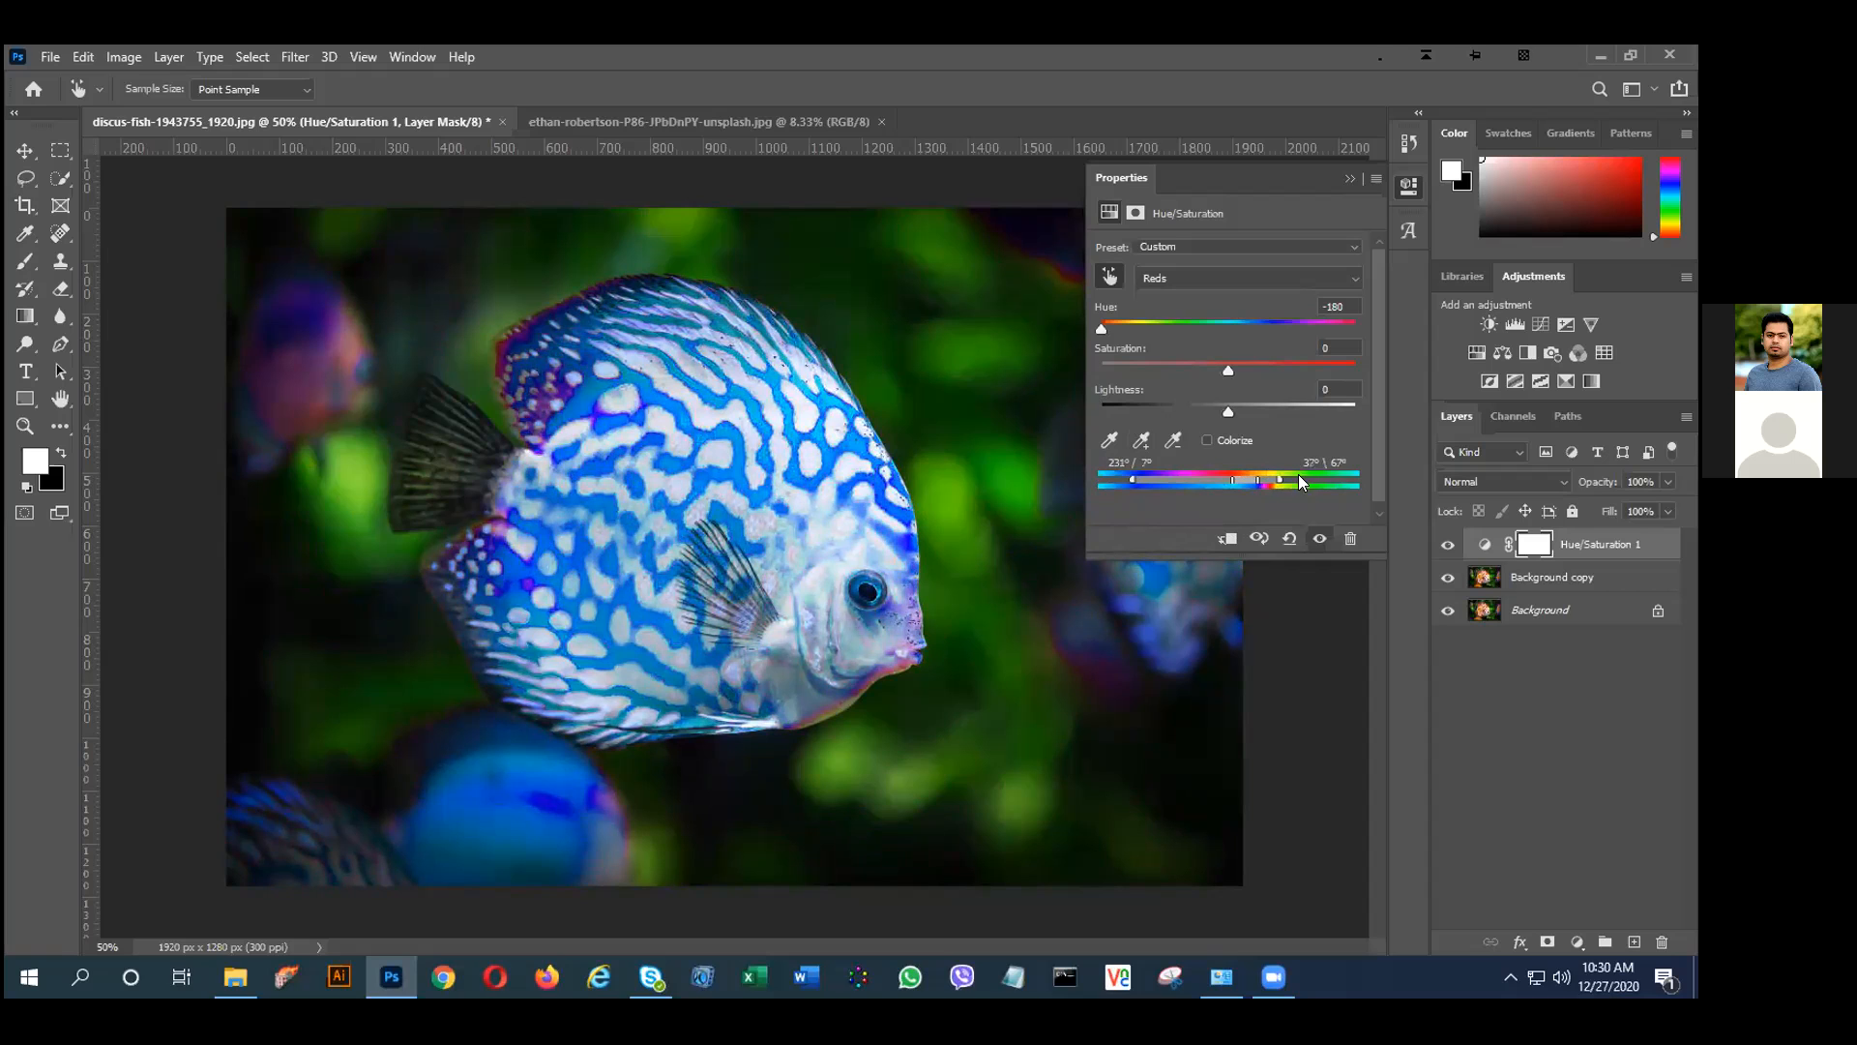
Shift the Reds colour range of the fish image's Hue/Saturation adjustment to 246°/335° and 5°\97°.
{"action": "mouse_move", "coordinate": [1275, 477]}
{"action": "left_mouse_down"}
{"action": "mouse_move", "coordinate": [1344, 484]}
{"action": "mouse_move", "coordinate": [1324, 480]}
{"action": "left_mouse_up"}
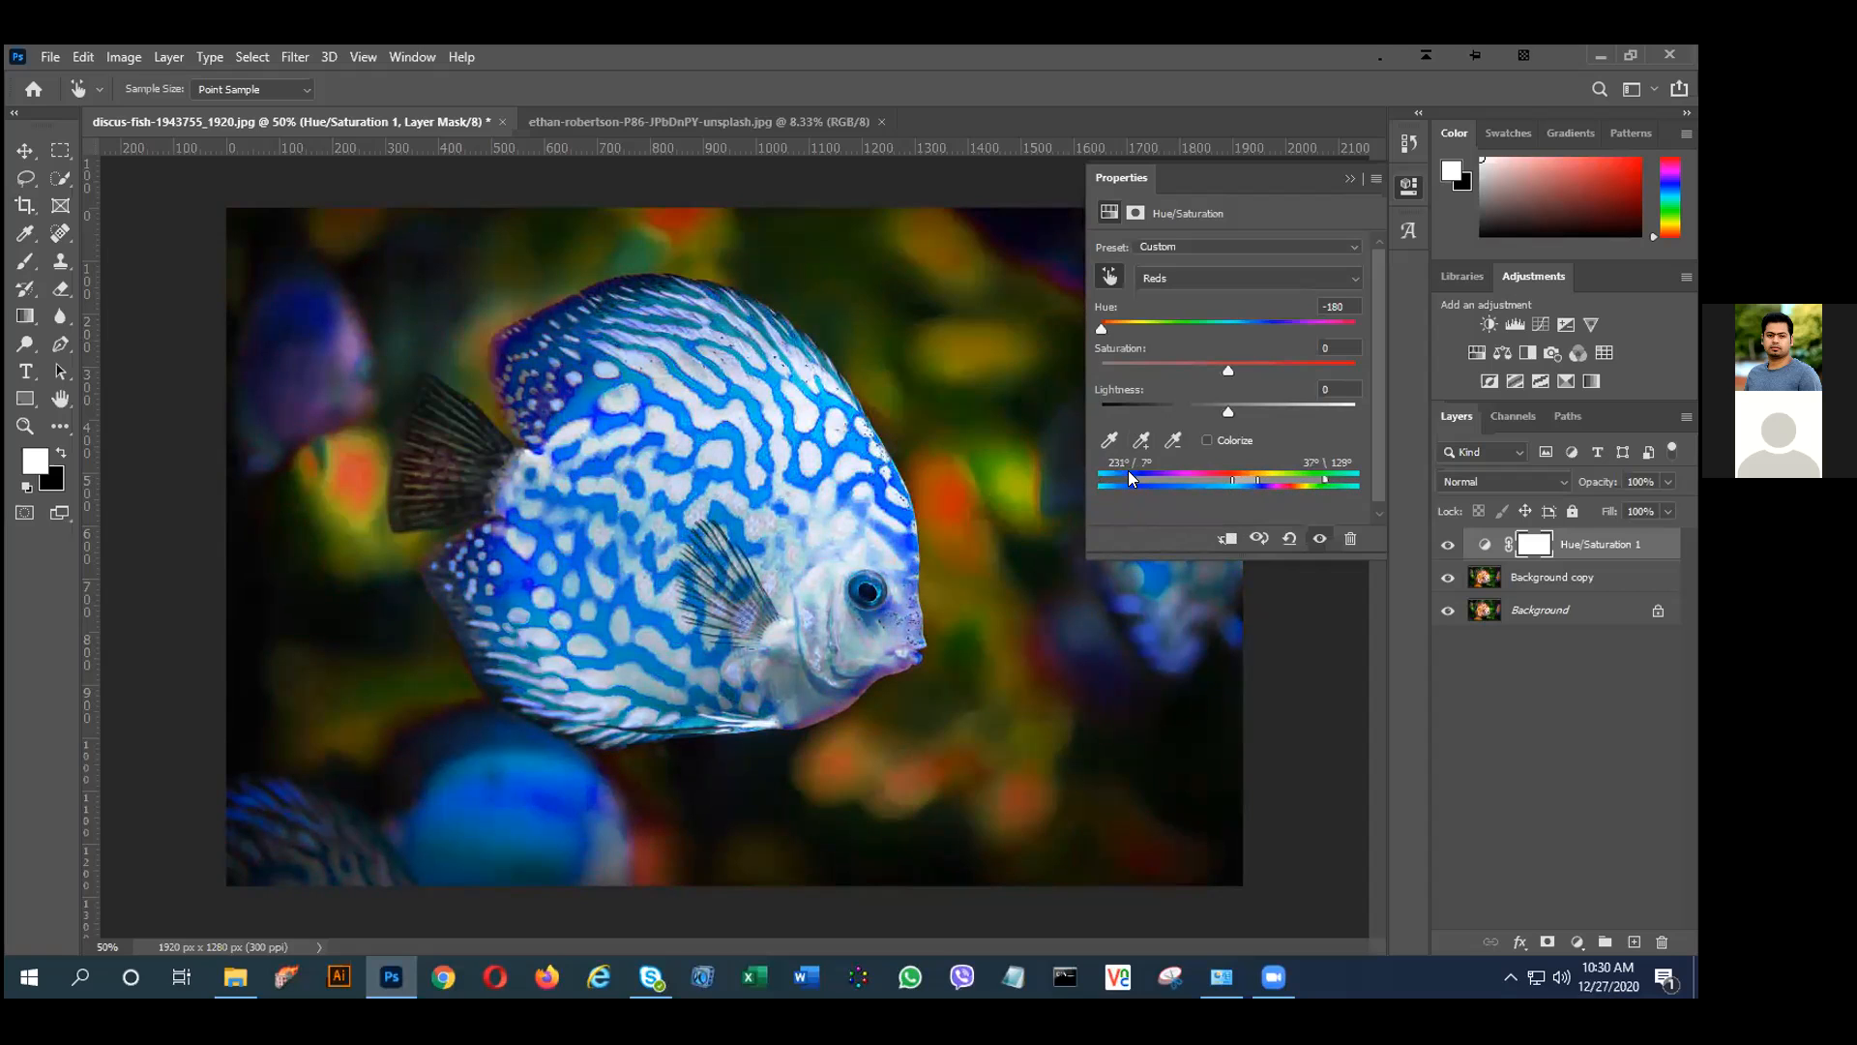
{"action": "left_click_drag", "start_coordinate": [1132, 478], "coordinate": [1220, 481]}
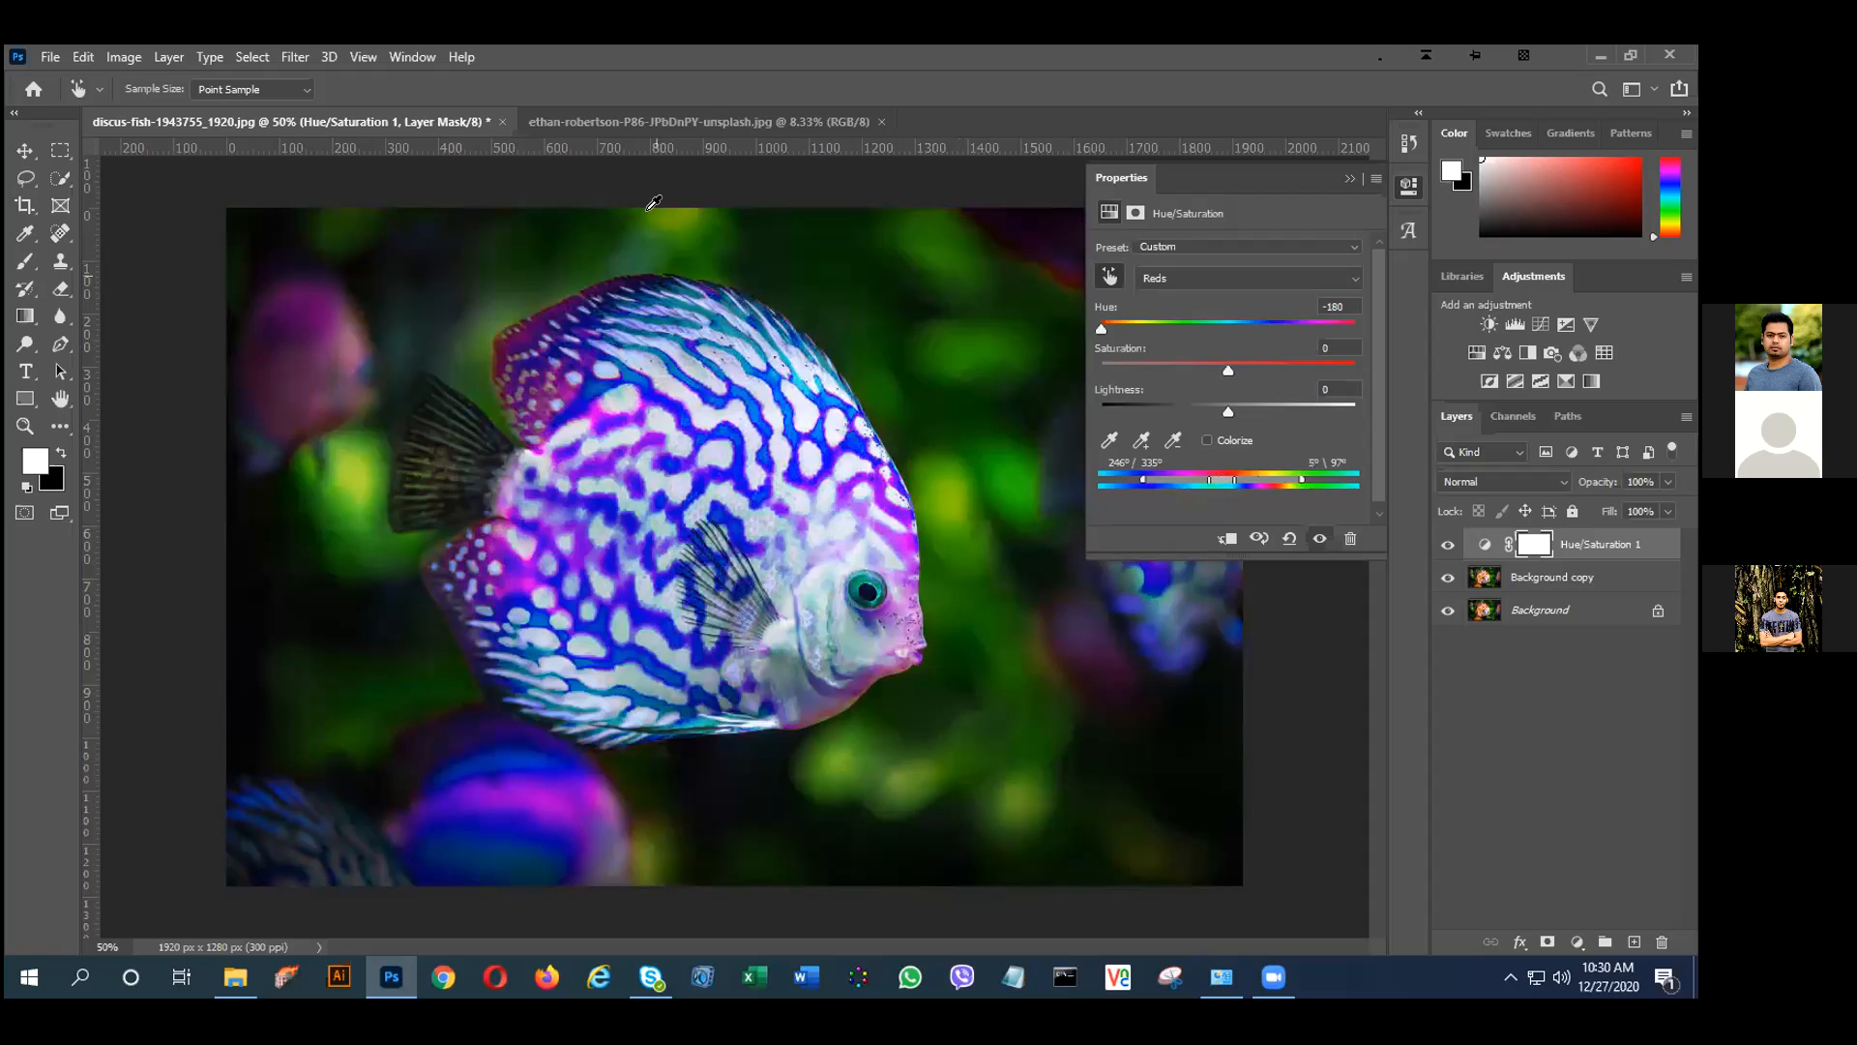
{"action": "left_click", "coordinate": [623, 126]}
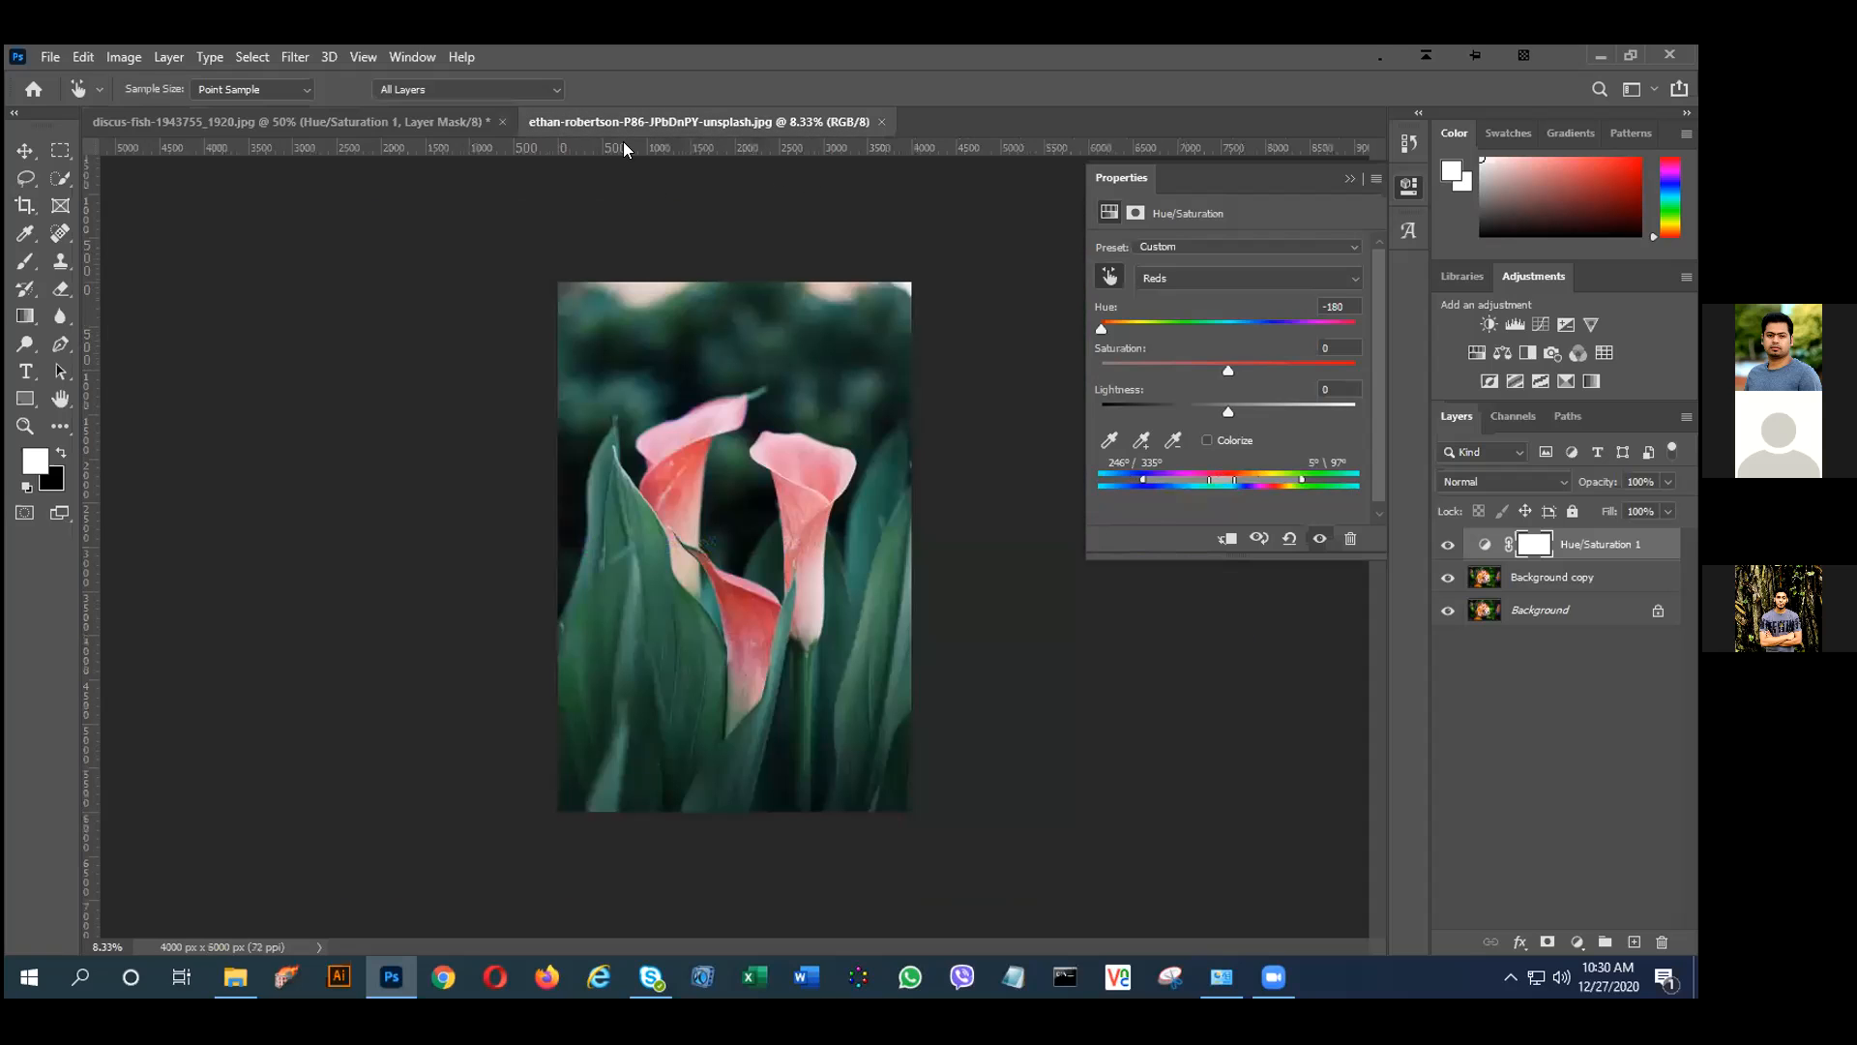
{"action": "left_click", "coordinate": [312, 124]}
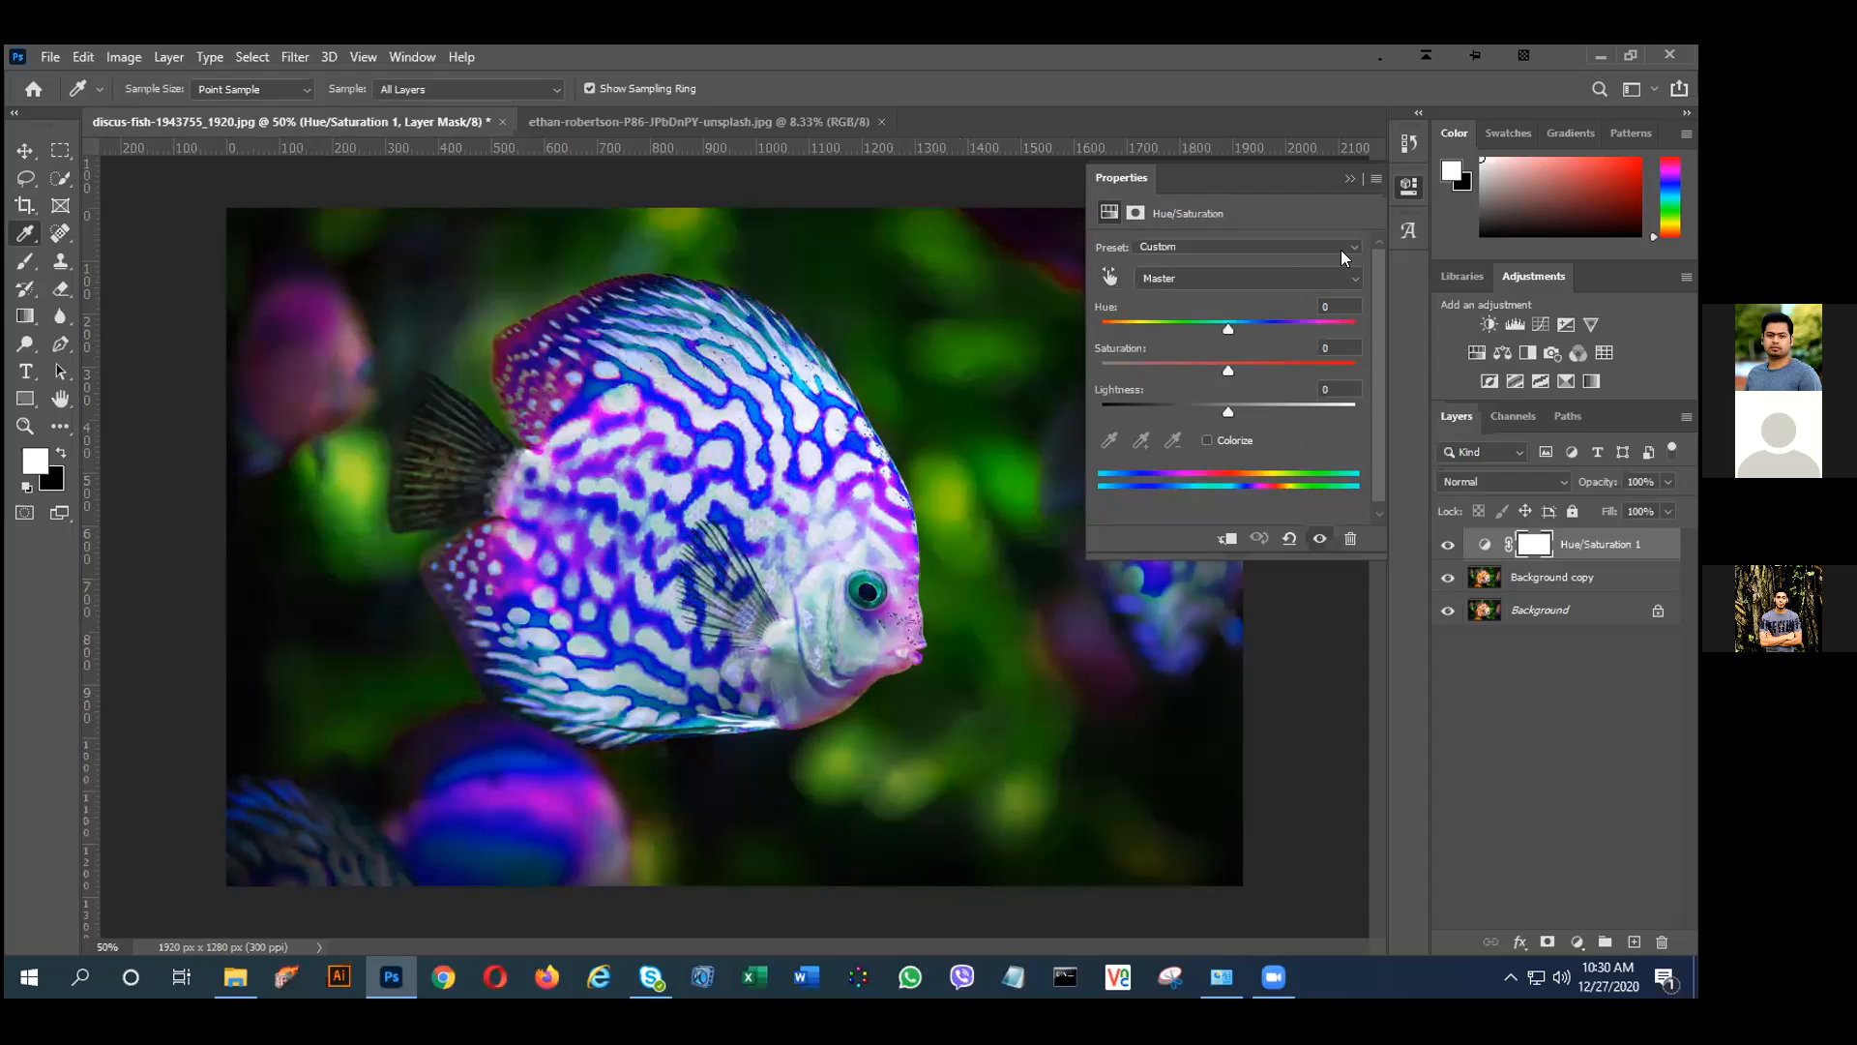
Delete the Hue/Saturation 1 adjustment layer from the fish image.
{"action": "left_click", "coordinate": [1348, 180]}
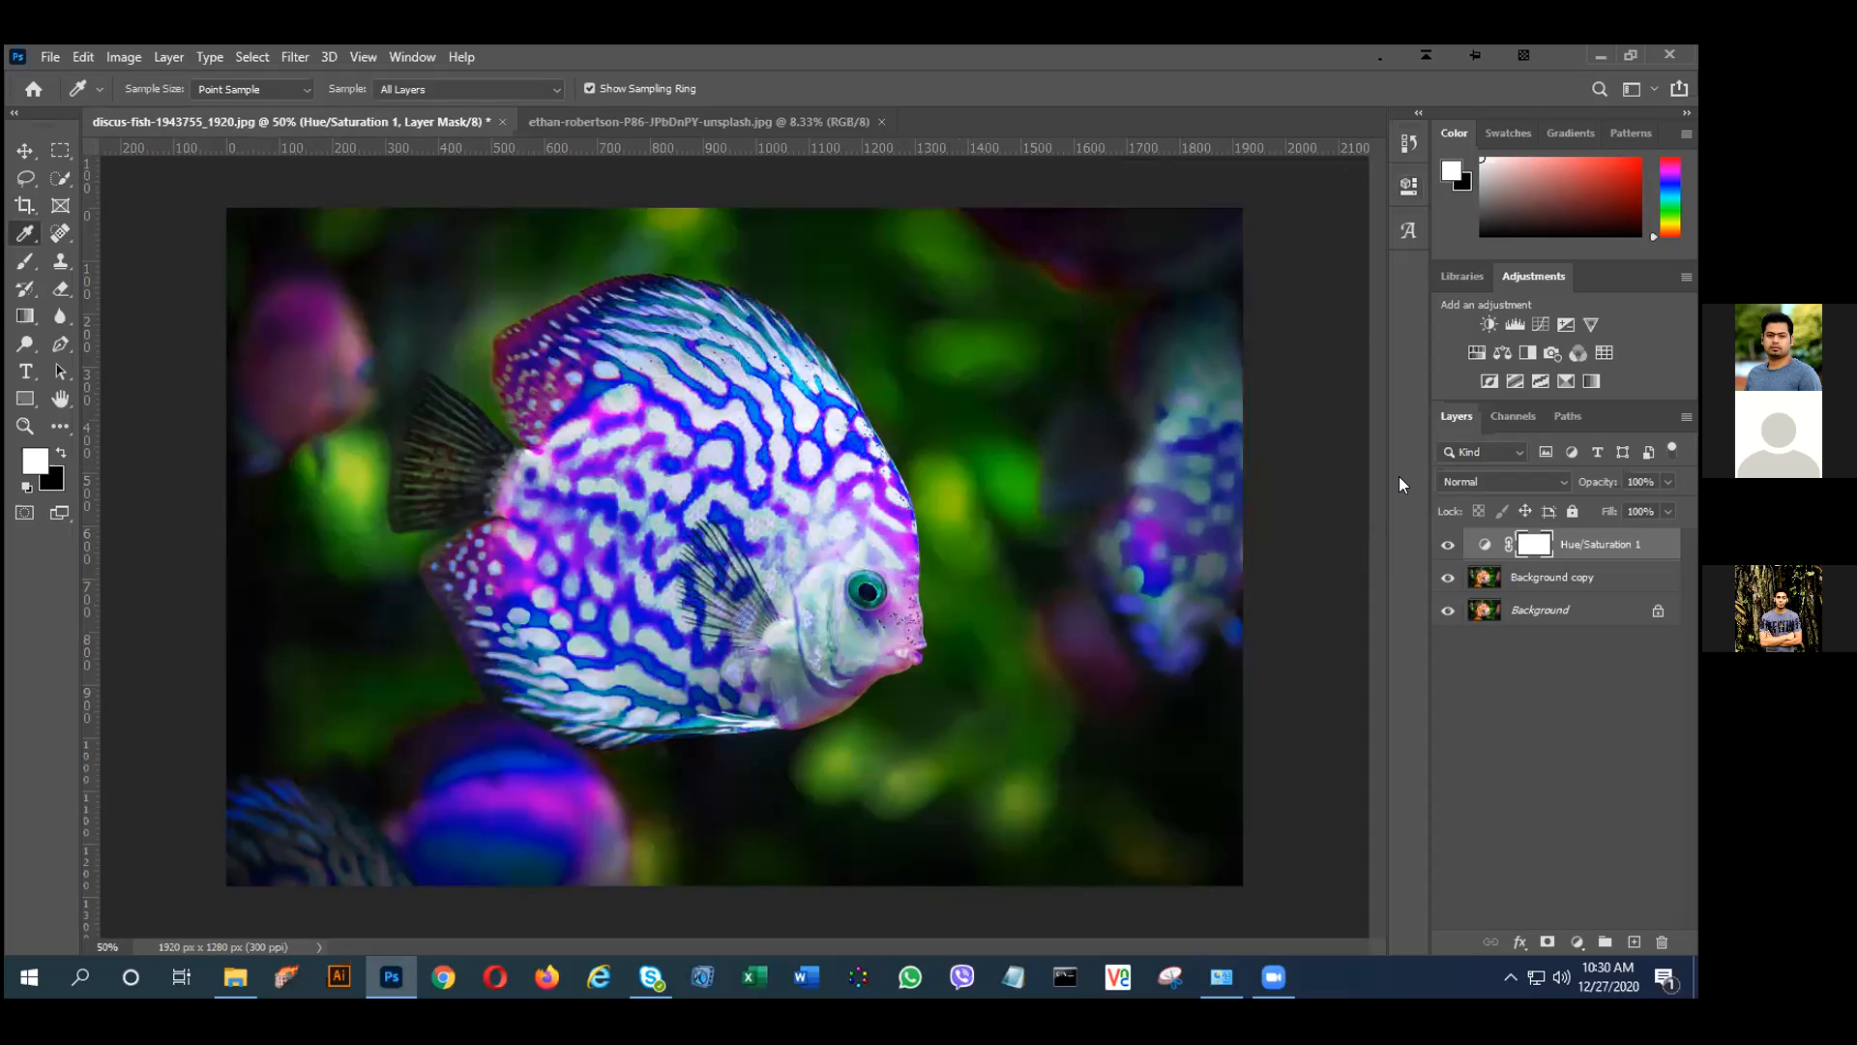
{"action": "key", "text": "ctrl+z"}
{"action": "key", "text": "ctrl+shift+z"}
{"action": "left_click_drag", "start_coordinate": [1545, 551], "coordinate": [1658, 946]}
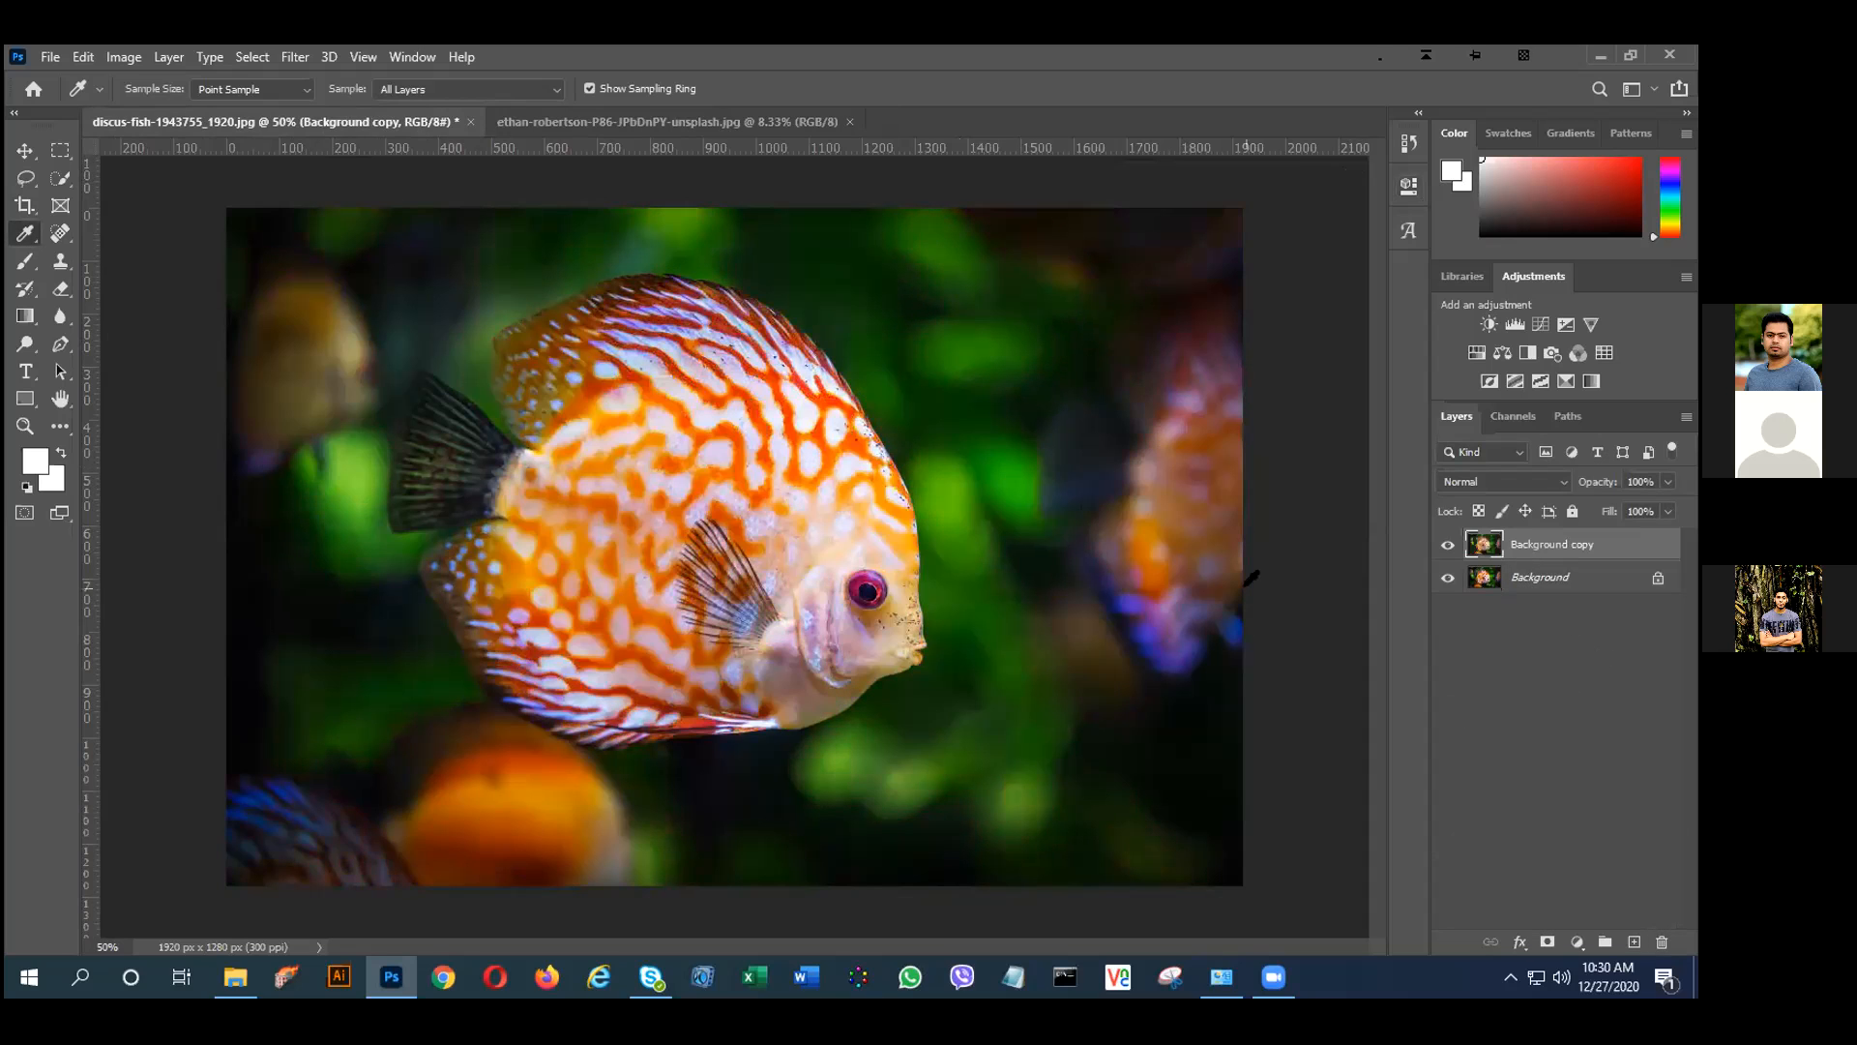
Add a Hue/Saturation adjustment layer above Background copy and target the Reds by sampling a stripe on the fish.
{"action": "left_click", "coordinate": [743, 380]}
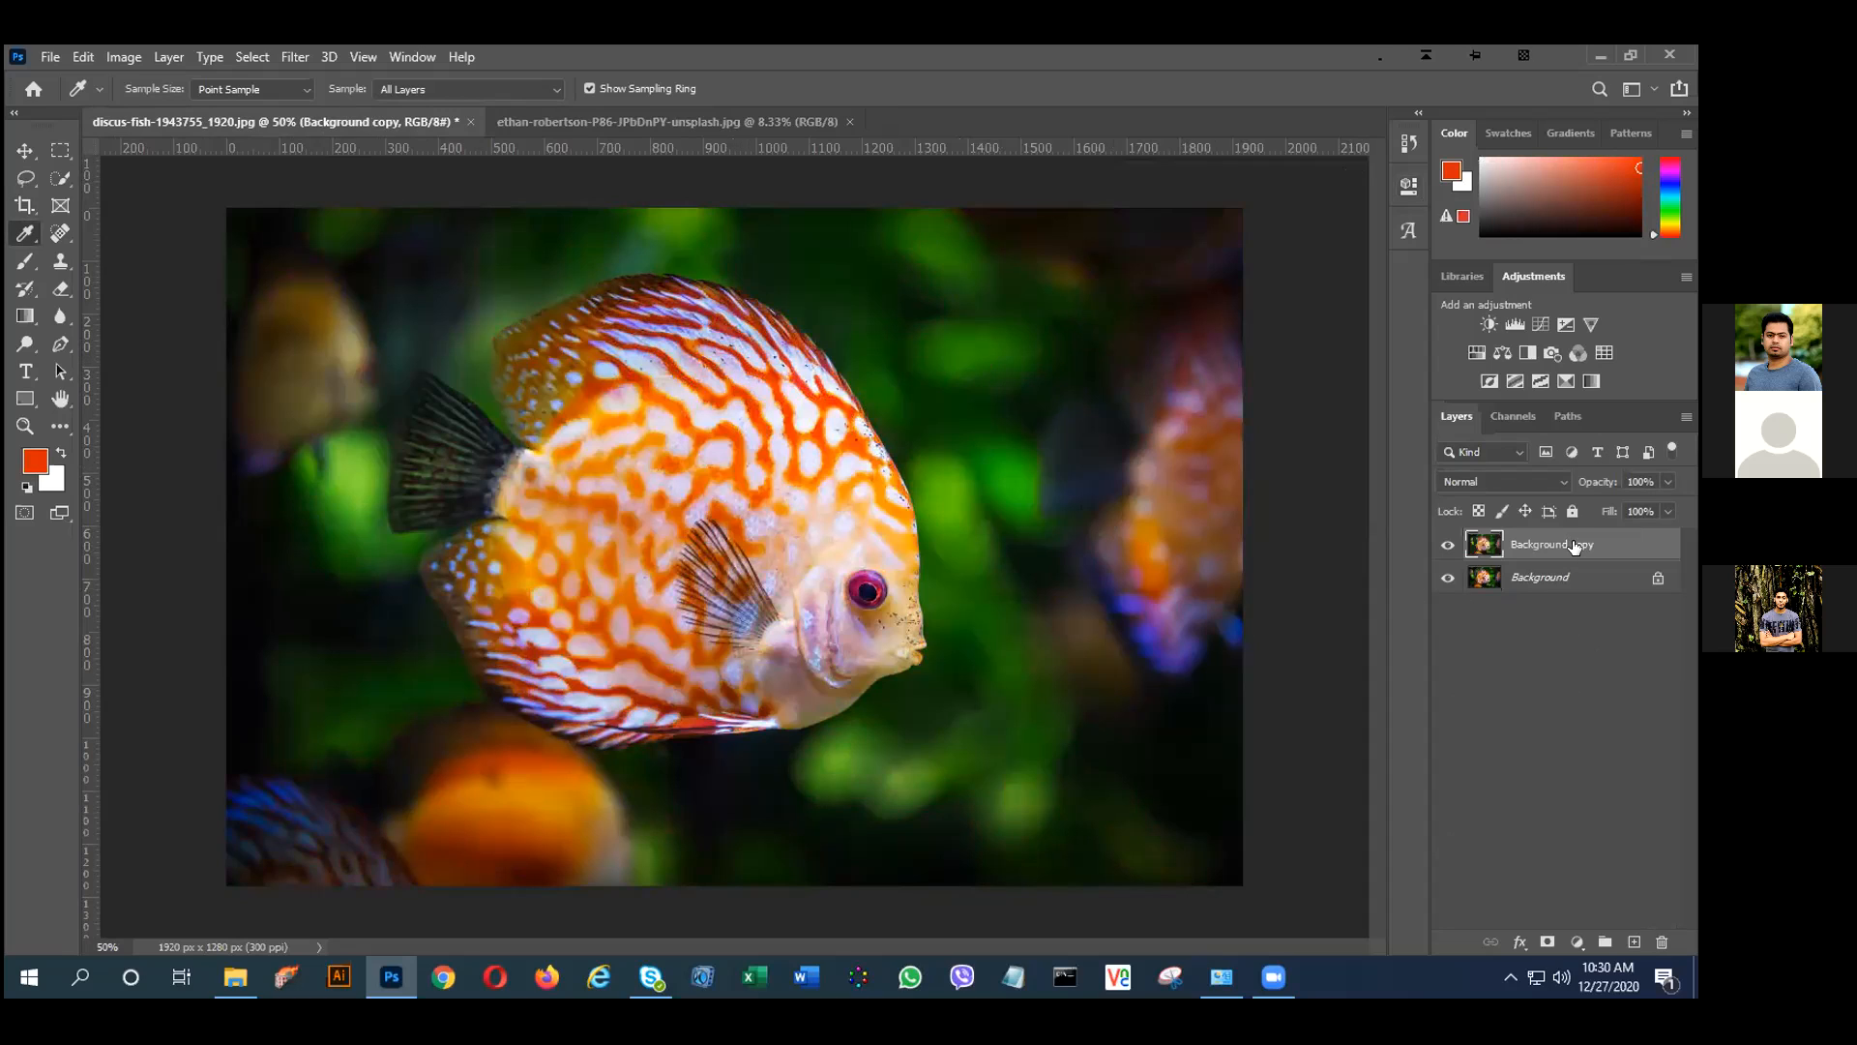
{"action": "left_click", "coordinate": [1577, 941]}
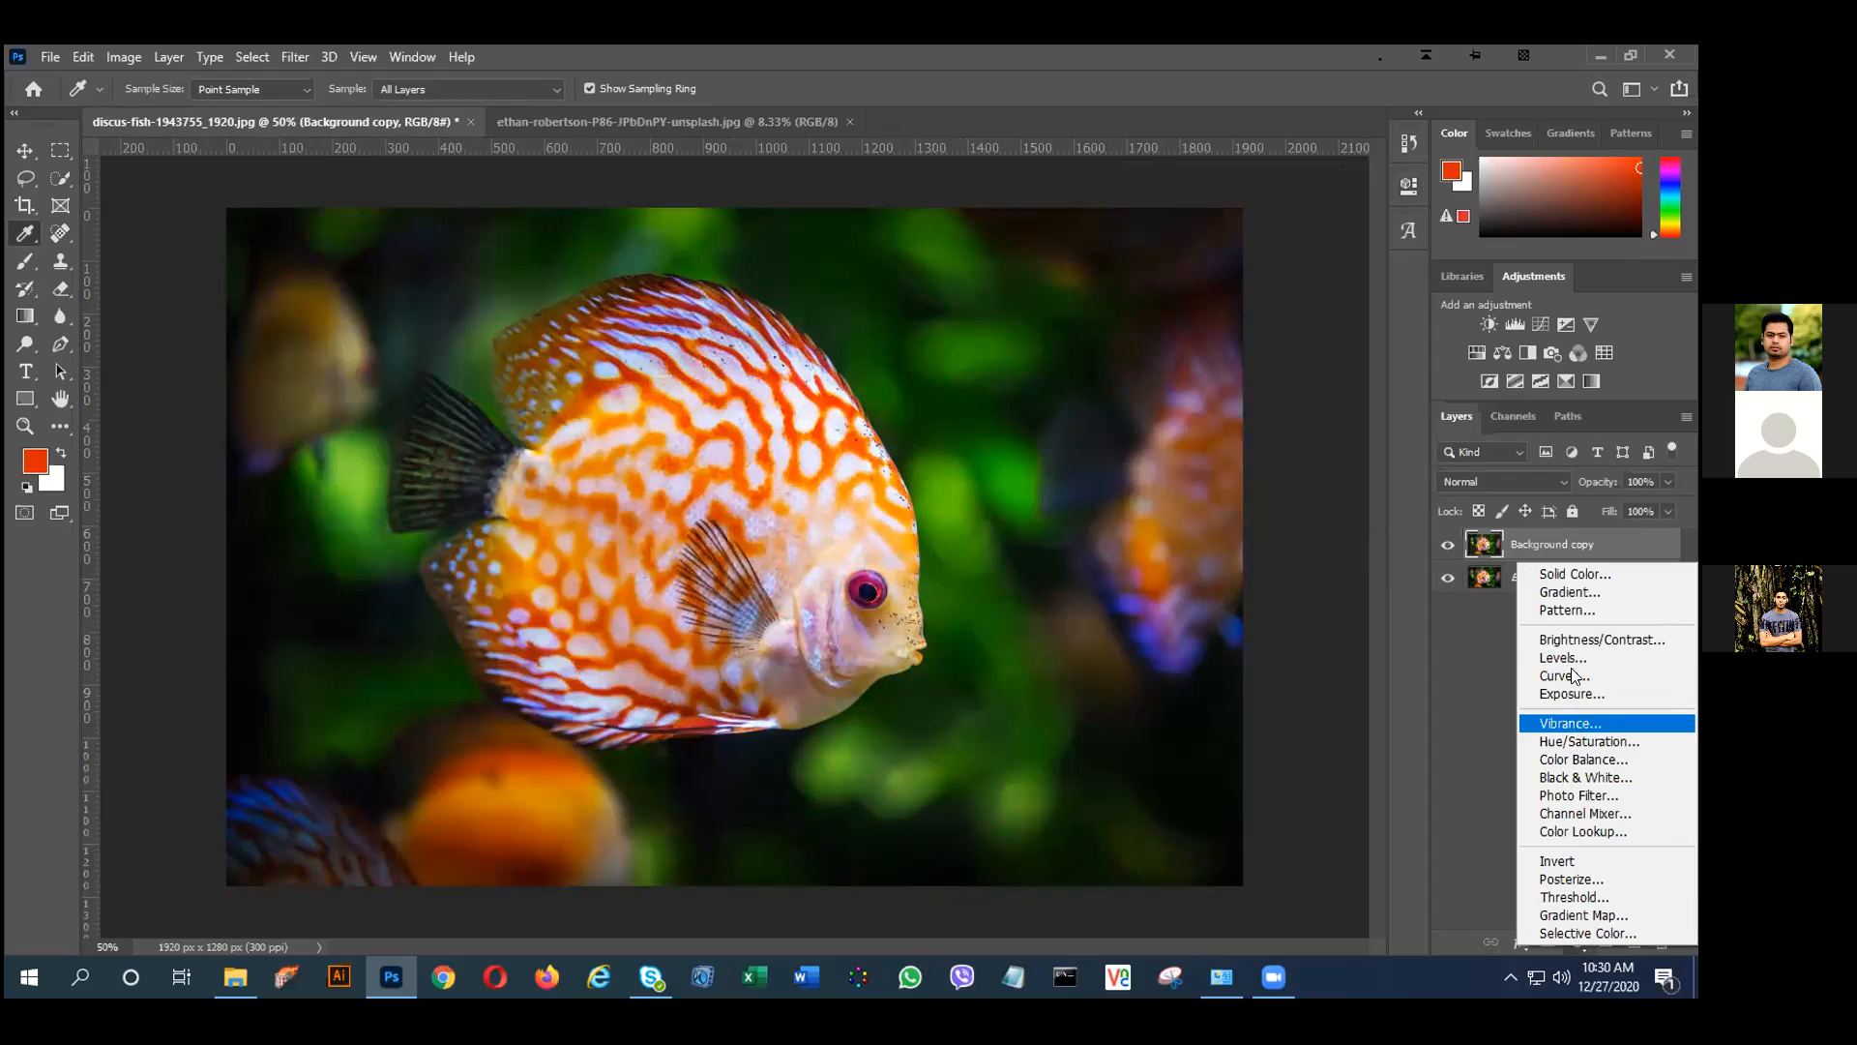
{"action": "left_click", "coordinate": [1584, 741]}
{"action": "left_click", "coordinate": [743, 380]}
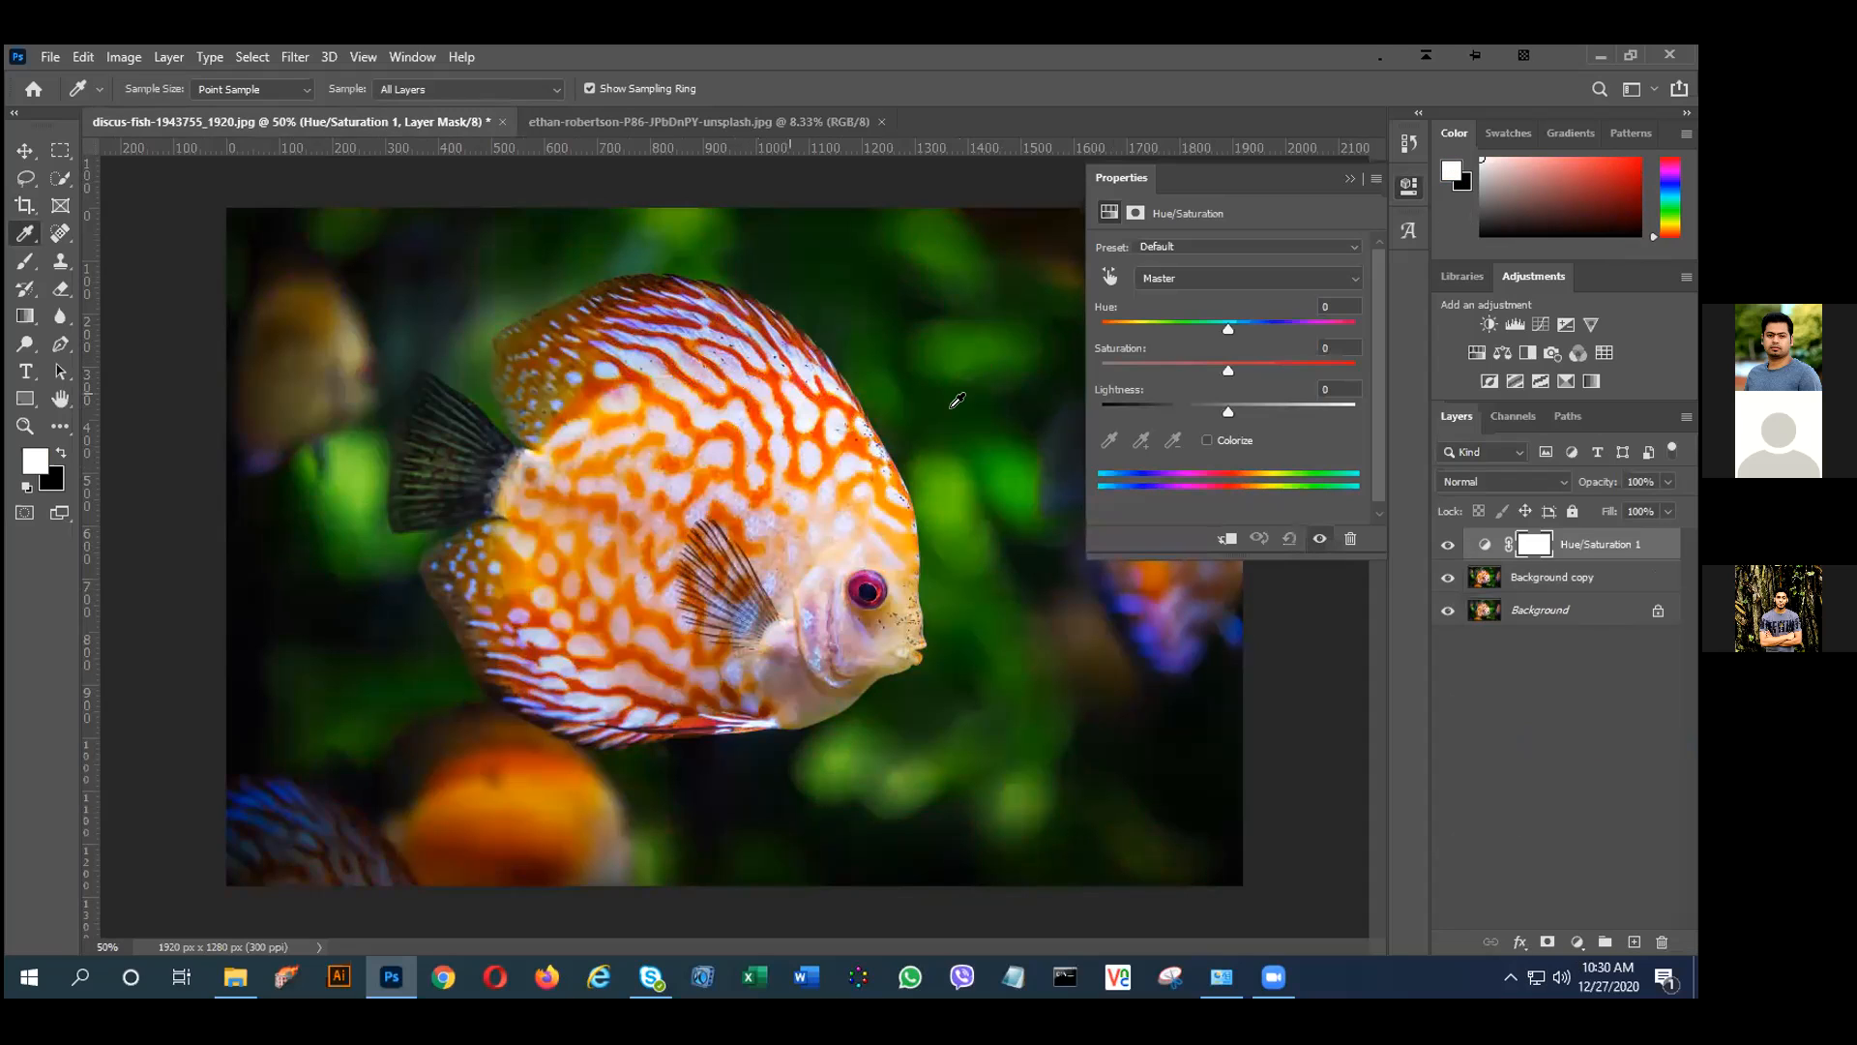
{"action": "left_click", "coordinate": [776, 375]}
{"action": "left_click", "coordinate": [1111, 277]}
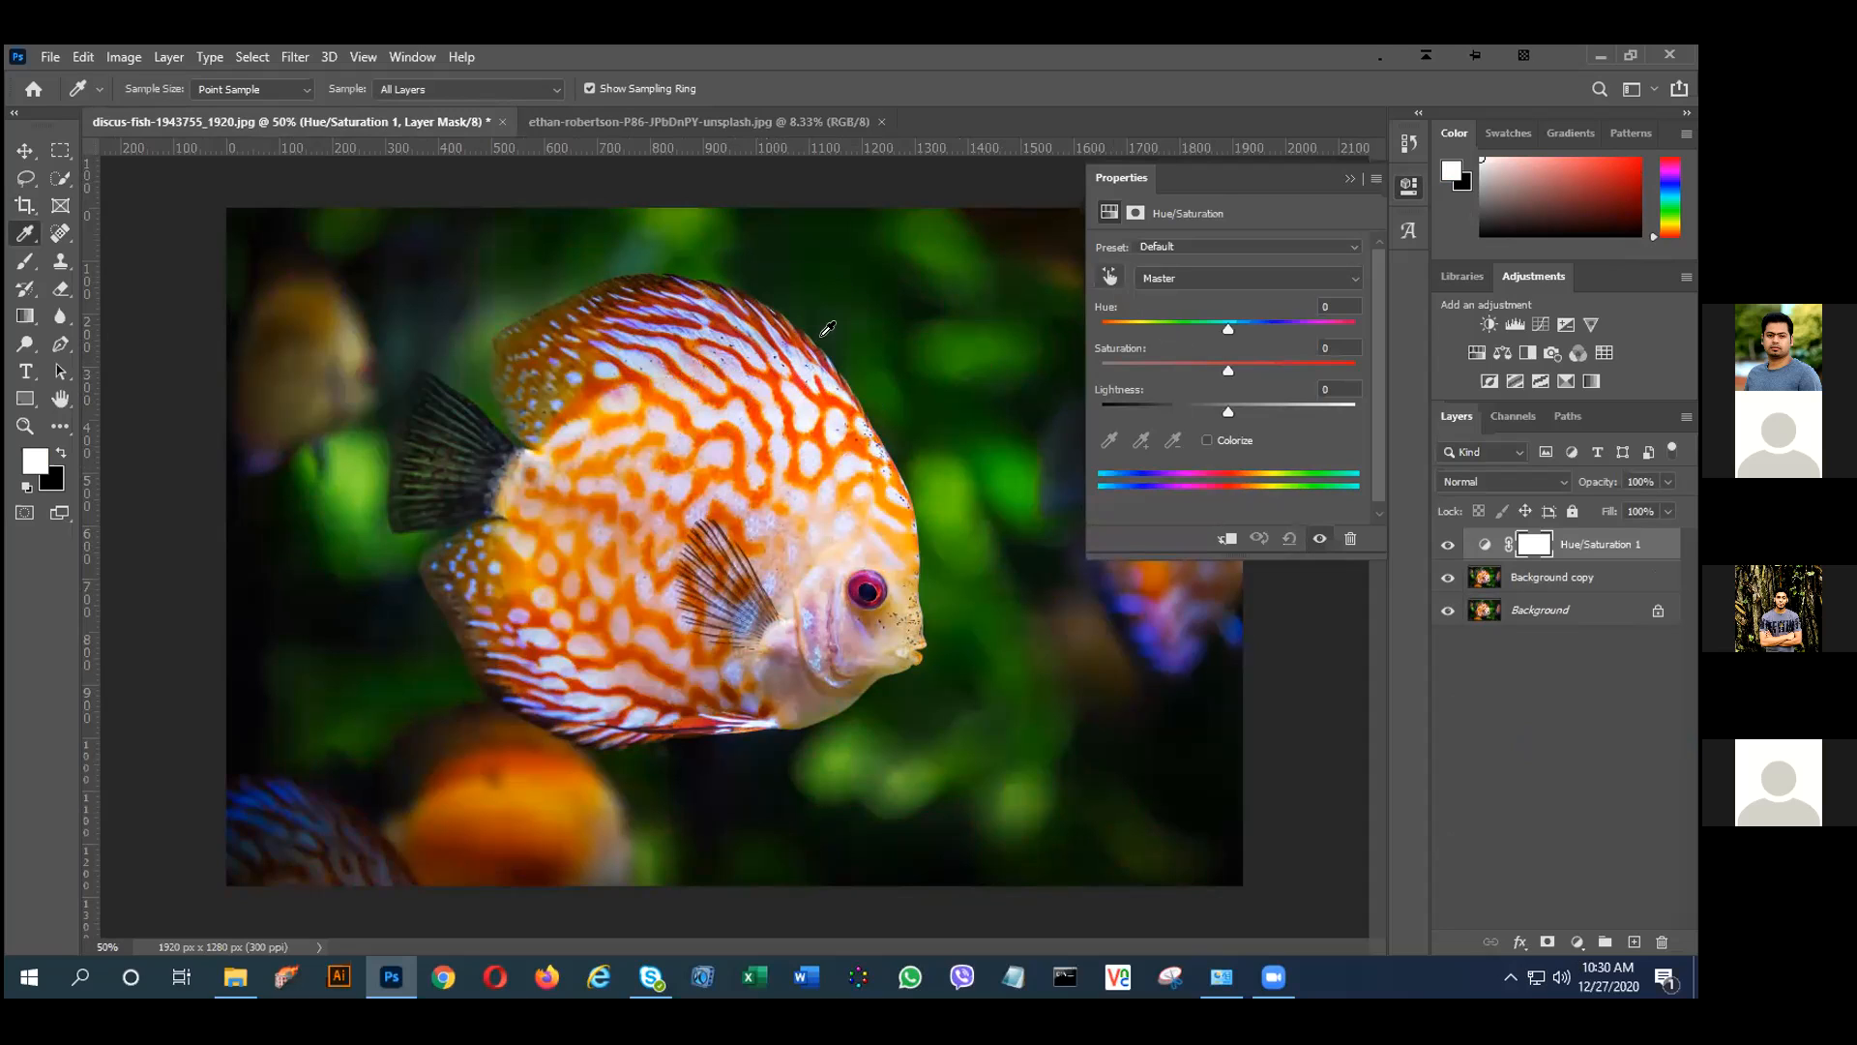
{"action": "left_click", "coordinate": [777, 366]}
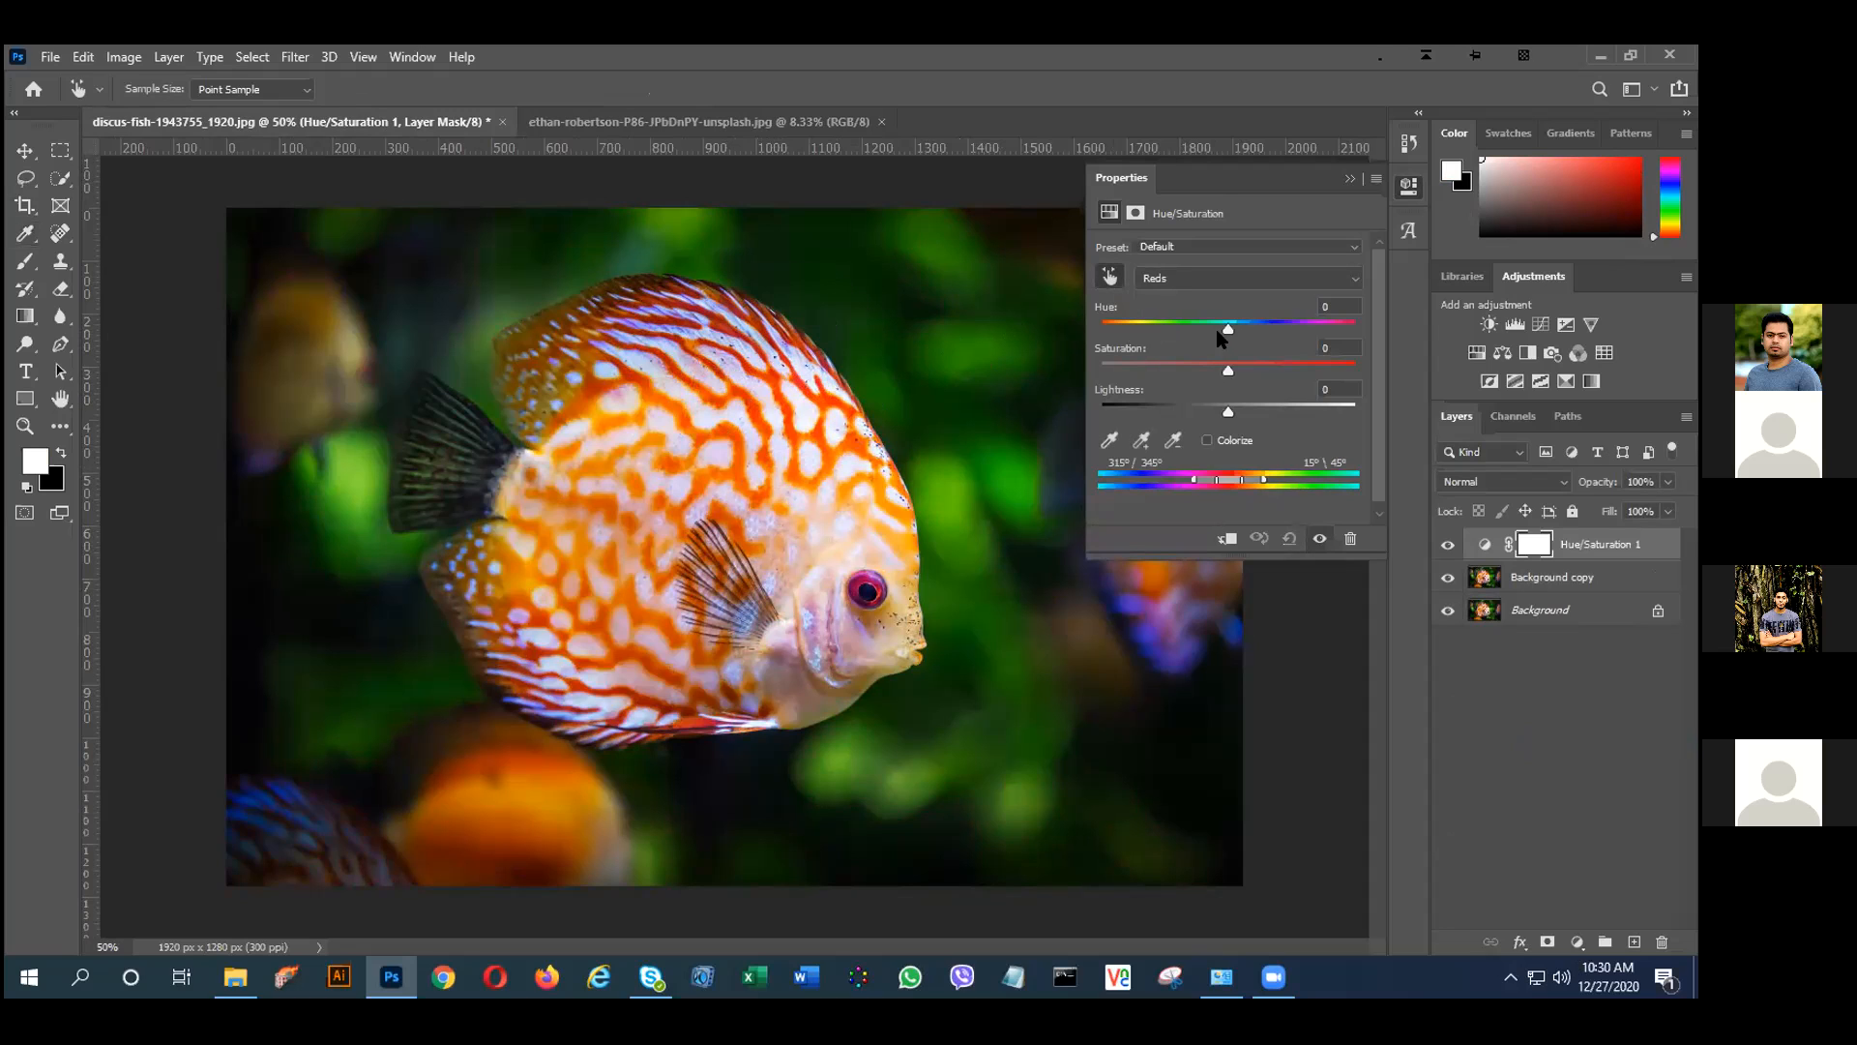
Set the Reds hue to -145 and widen the affected range to 246°/281° and 39°\46°.
{"action": "left_click_drag", "start_coordinate": [1228, 328], "coordinate": [1226, 332]}
{"action": "left_click_drag", "start_coordinate": [1220, 329], "coordinate": [1114, 335]}
{"action": "left_click_drag", "start_coordinate": [1221, 484], "coordinate": [1263, 480]}
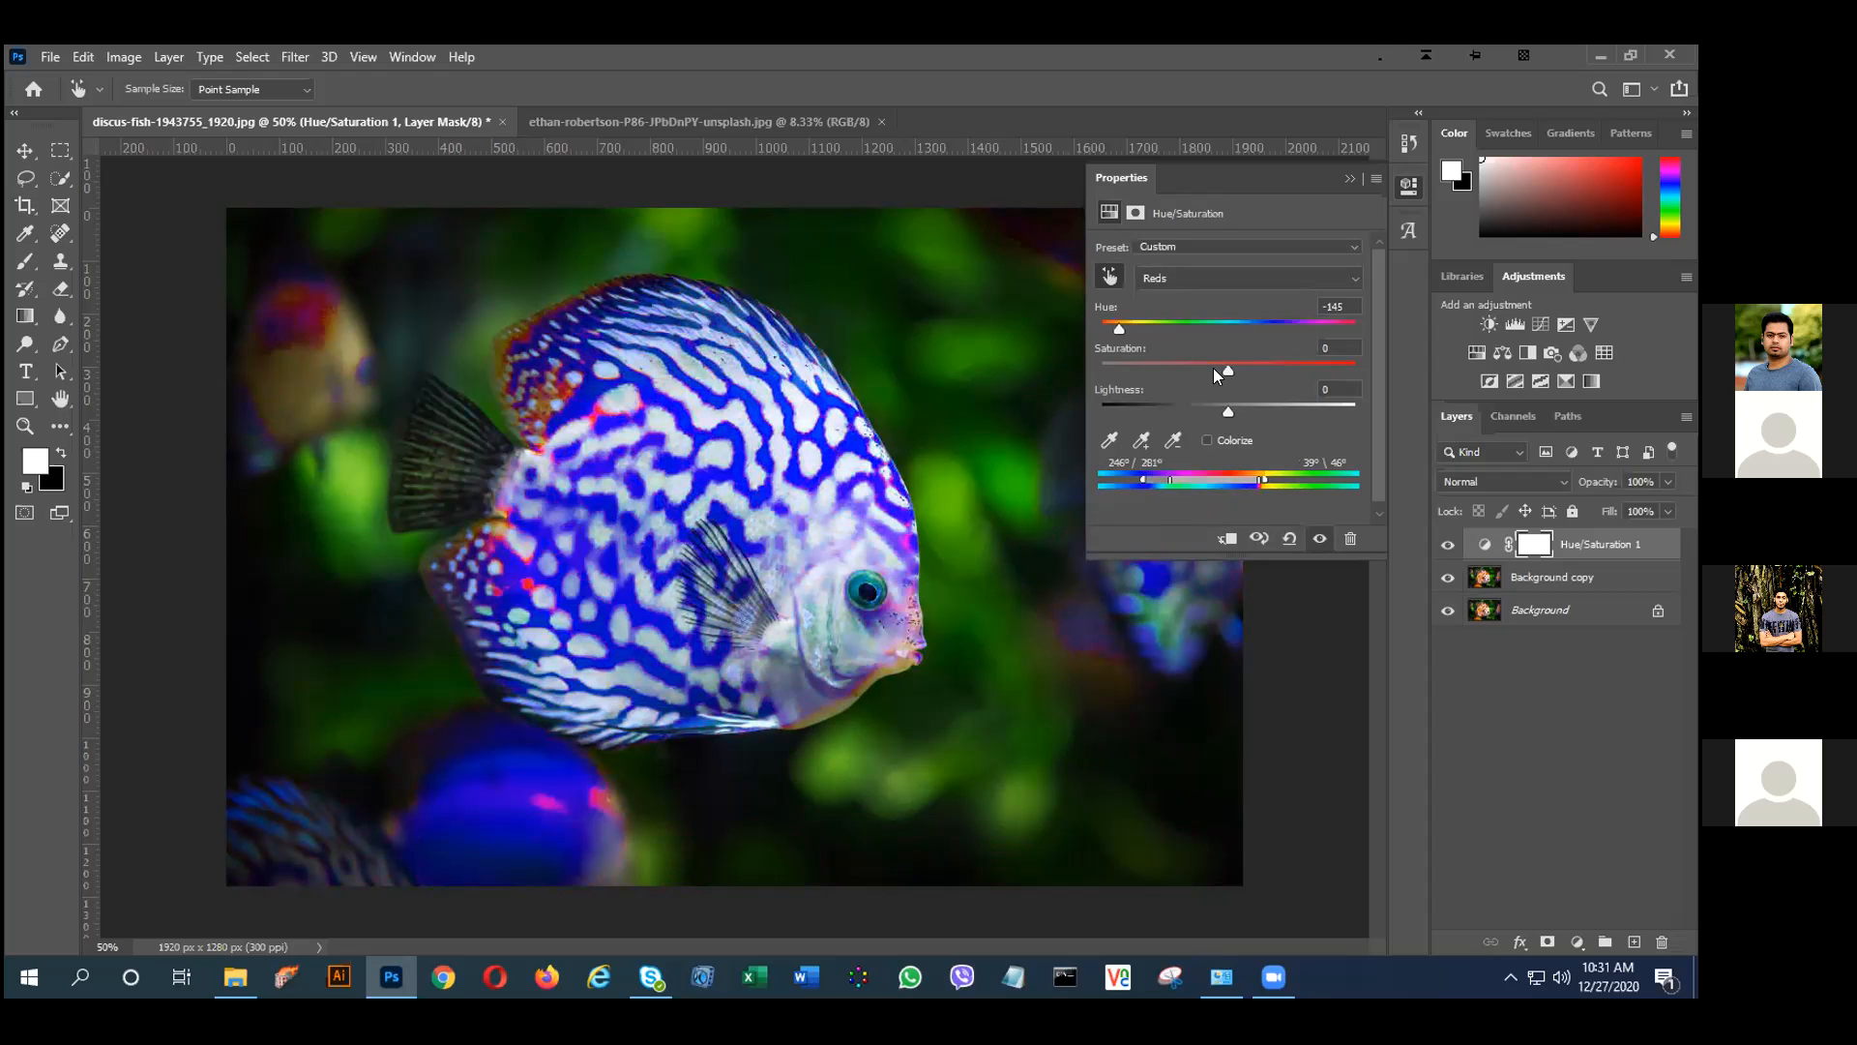
{"action": "left_click_drag", "start_coordinate": [1227, 371], "coordinate": [1227, 411]}
{"action": "left_click", "coordinate": [1224, 373]}
Glance at the flower image, return to the fish image and remove its Hue/Saturation adjustment layer.
{"action": "key", "text": "ctrl+Tab"}
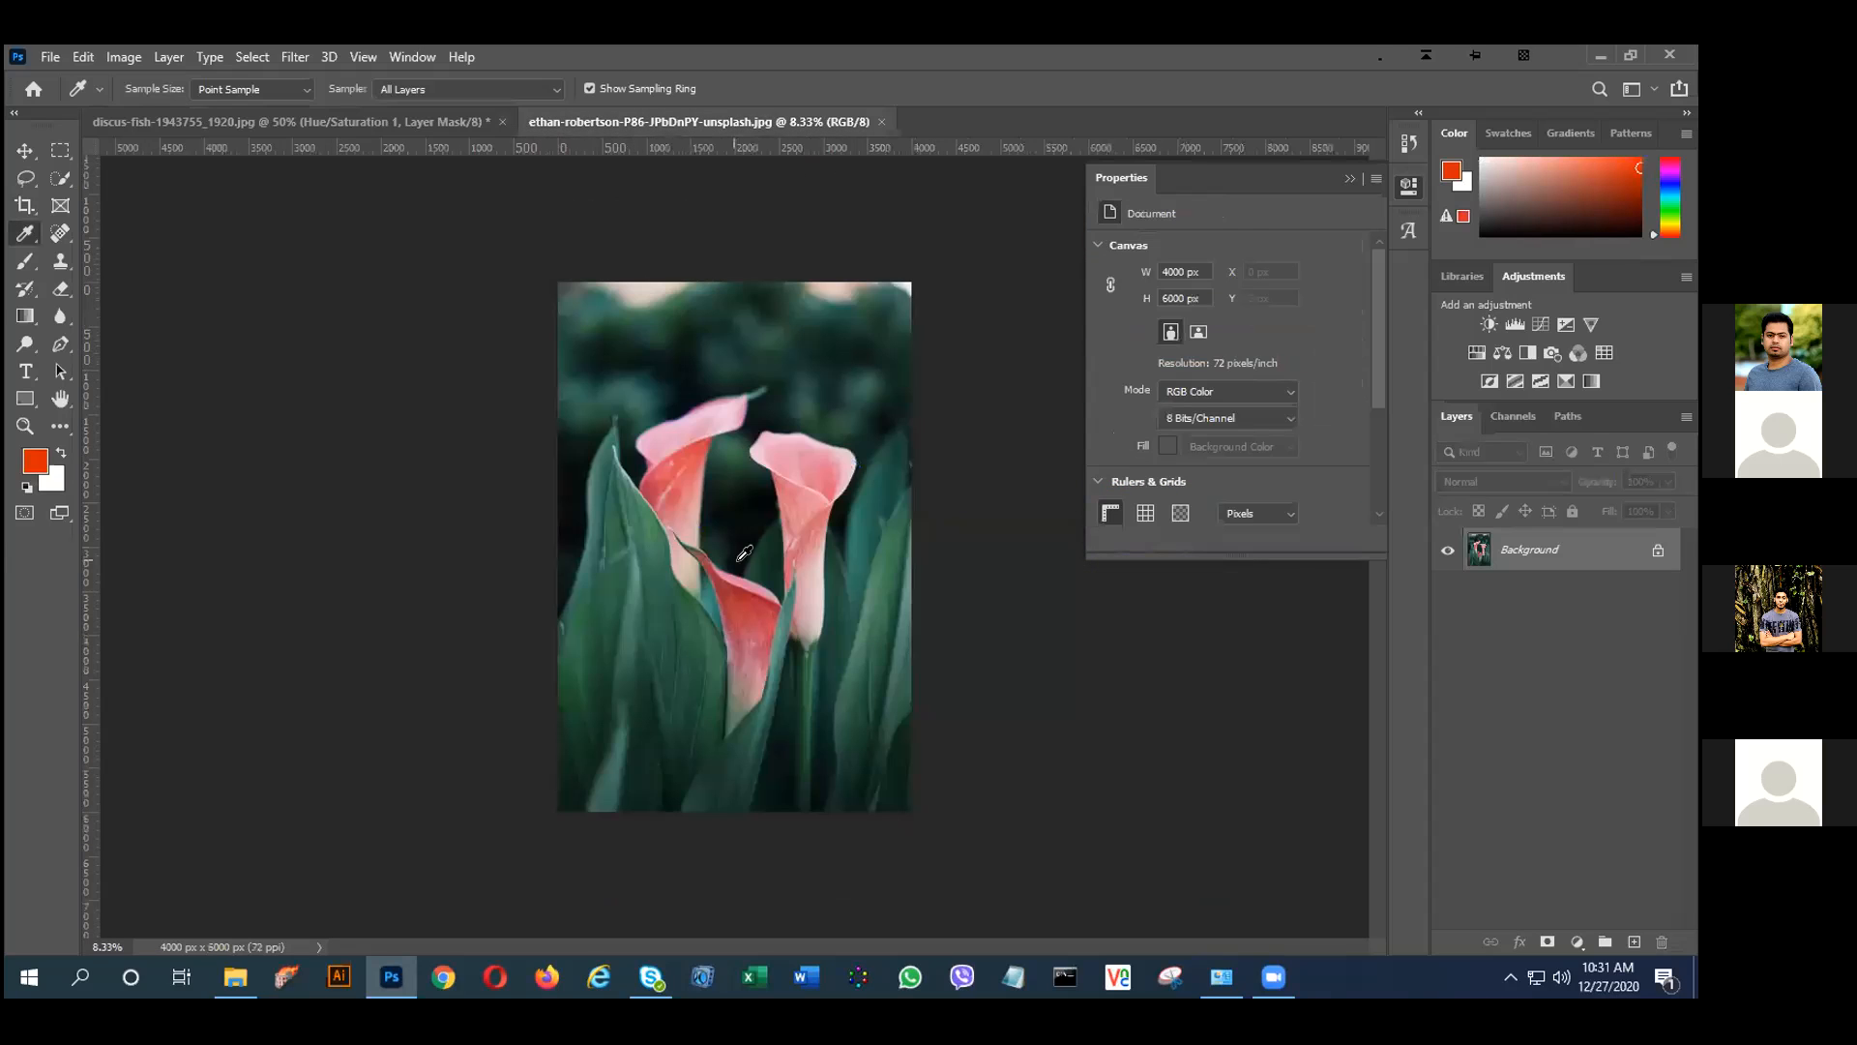
{"action": "left_click", "coordinate": [1350, 178]}
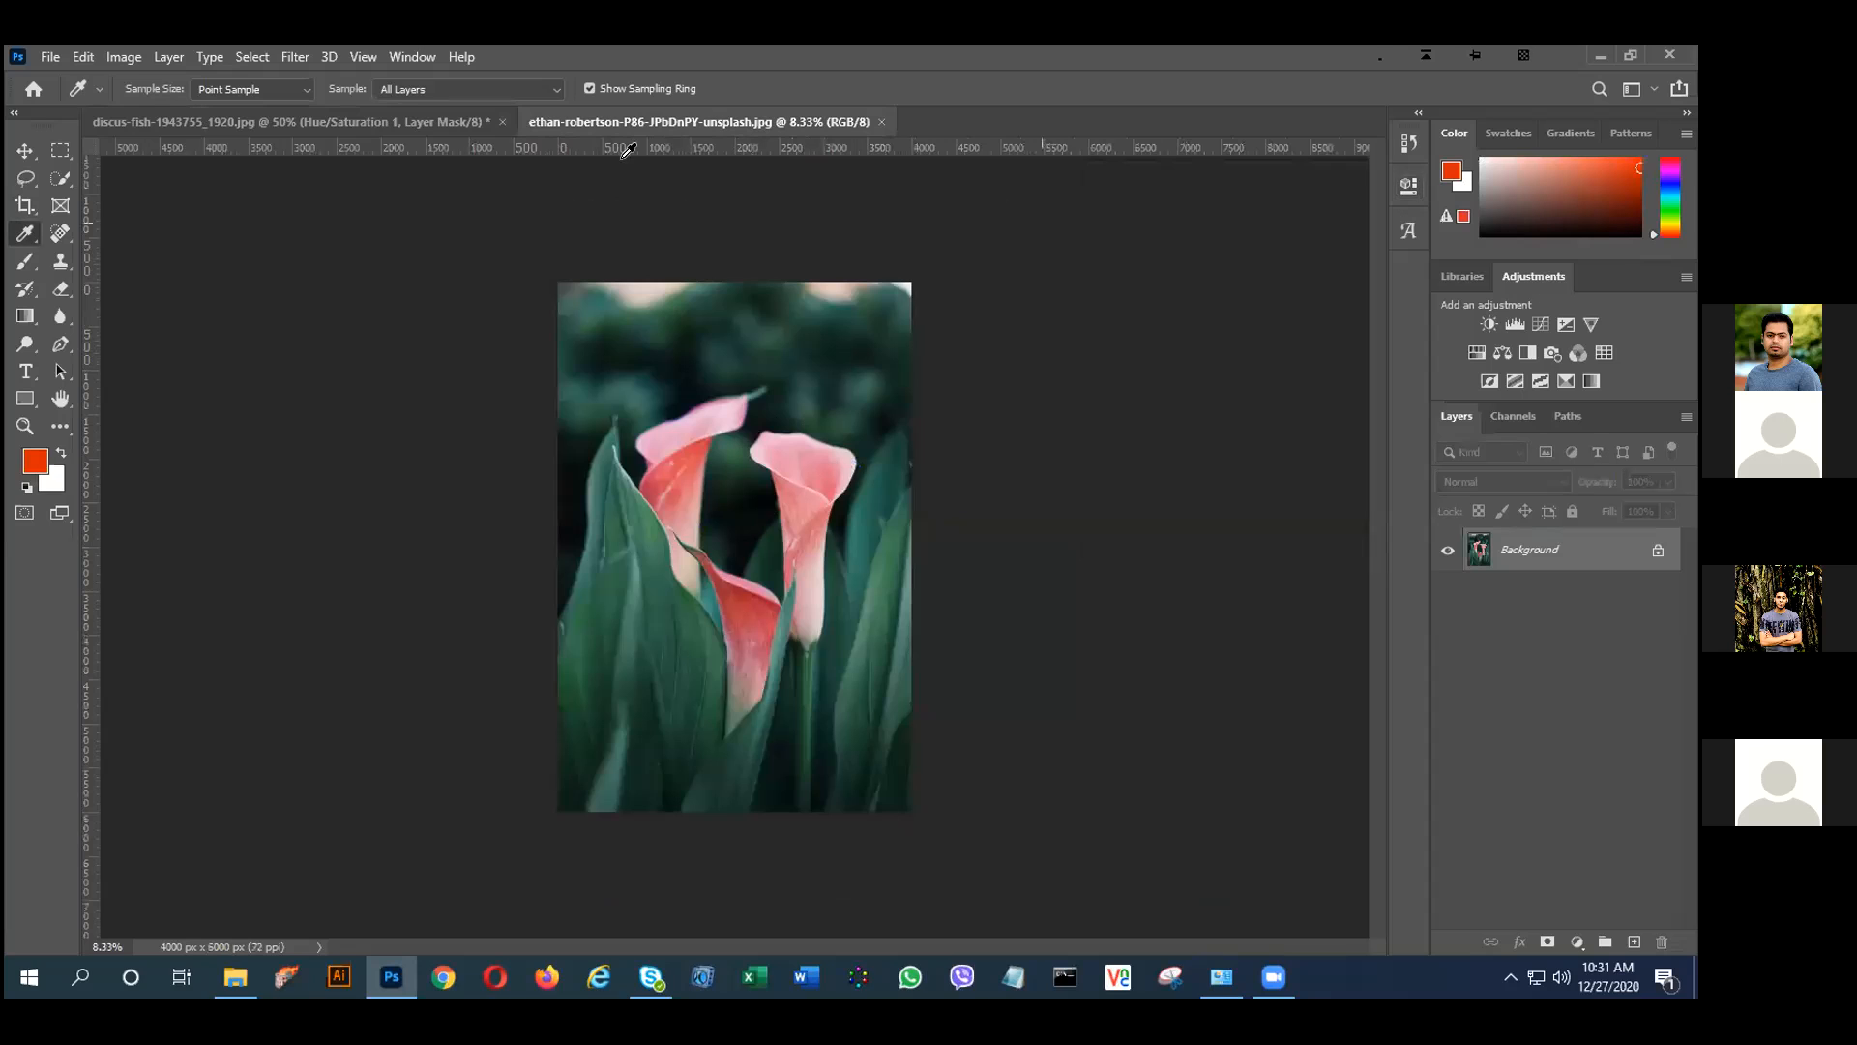
{"action": "left_click", "coordinate": [396, 124]}
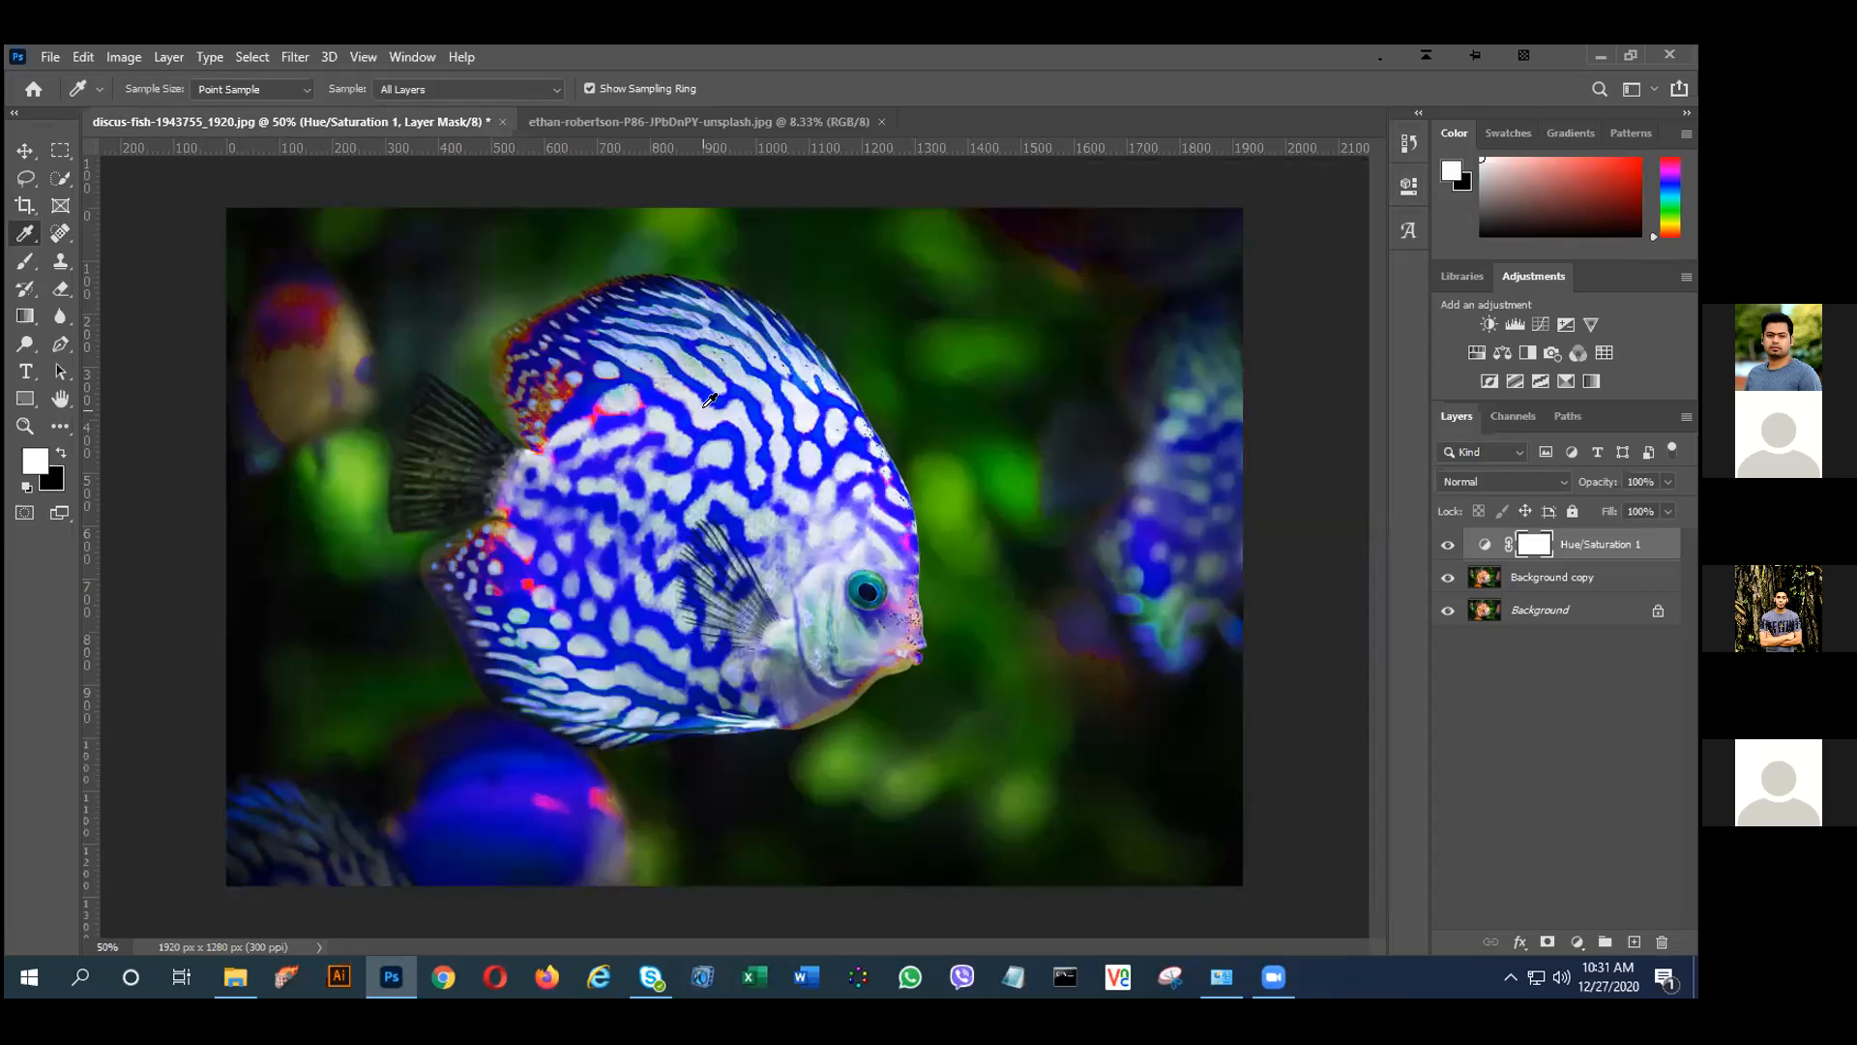
{"action": "left_click_drag", "start_coordinate": [1599, 549], "coordinate": [1661, 940]}
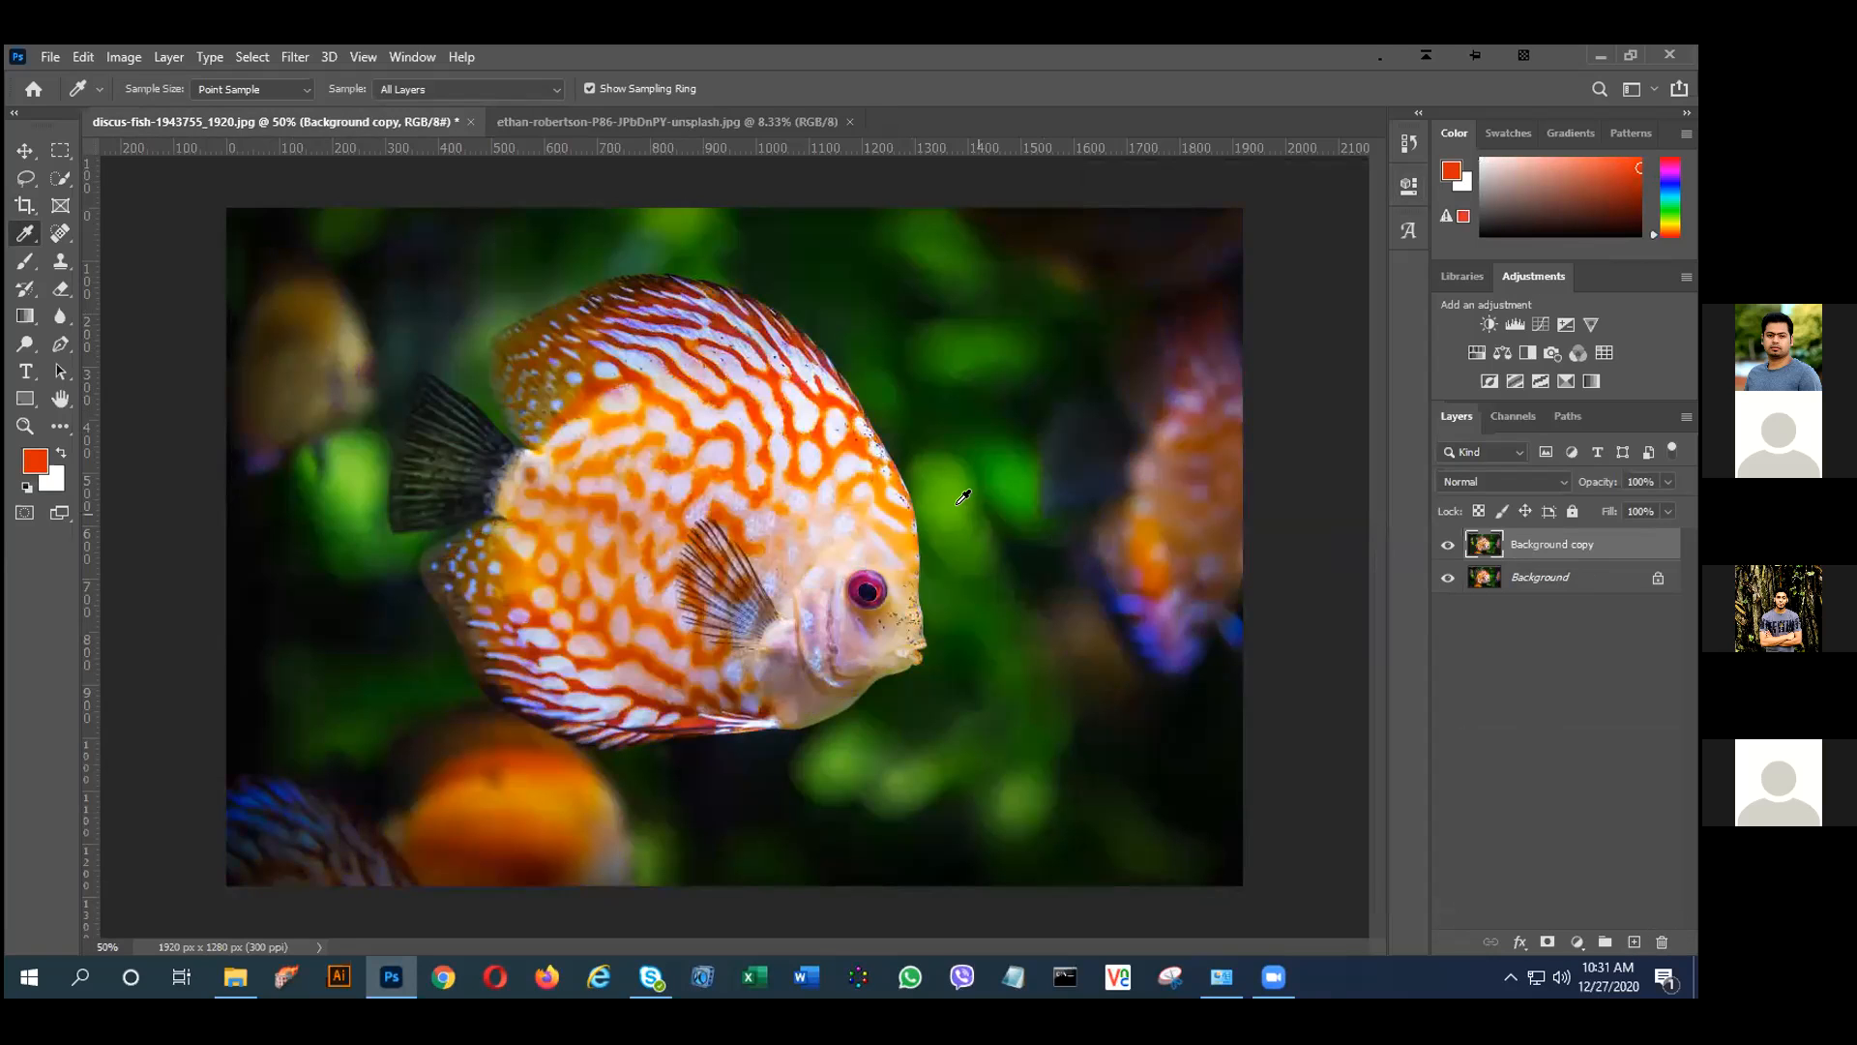
Add a Hue/Saturation adjustment layer above Background copy and set its Master hue to -30.
{"action": "left_click", "coordinate": [1577, 941]}
{"action": "left_click", "coordinate": [1623, 728]}
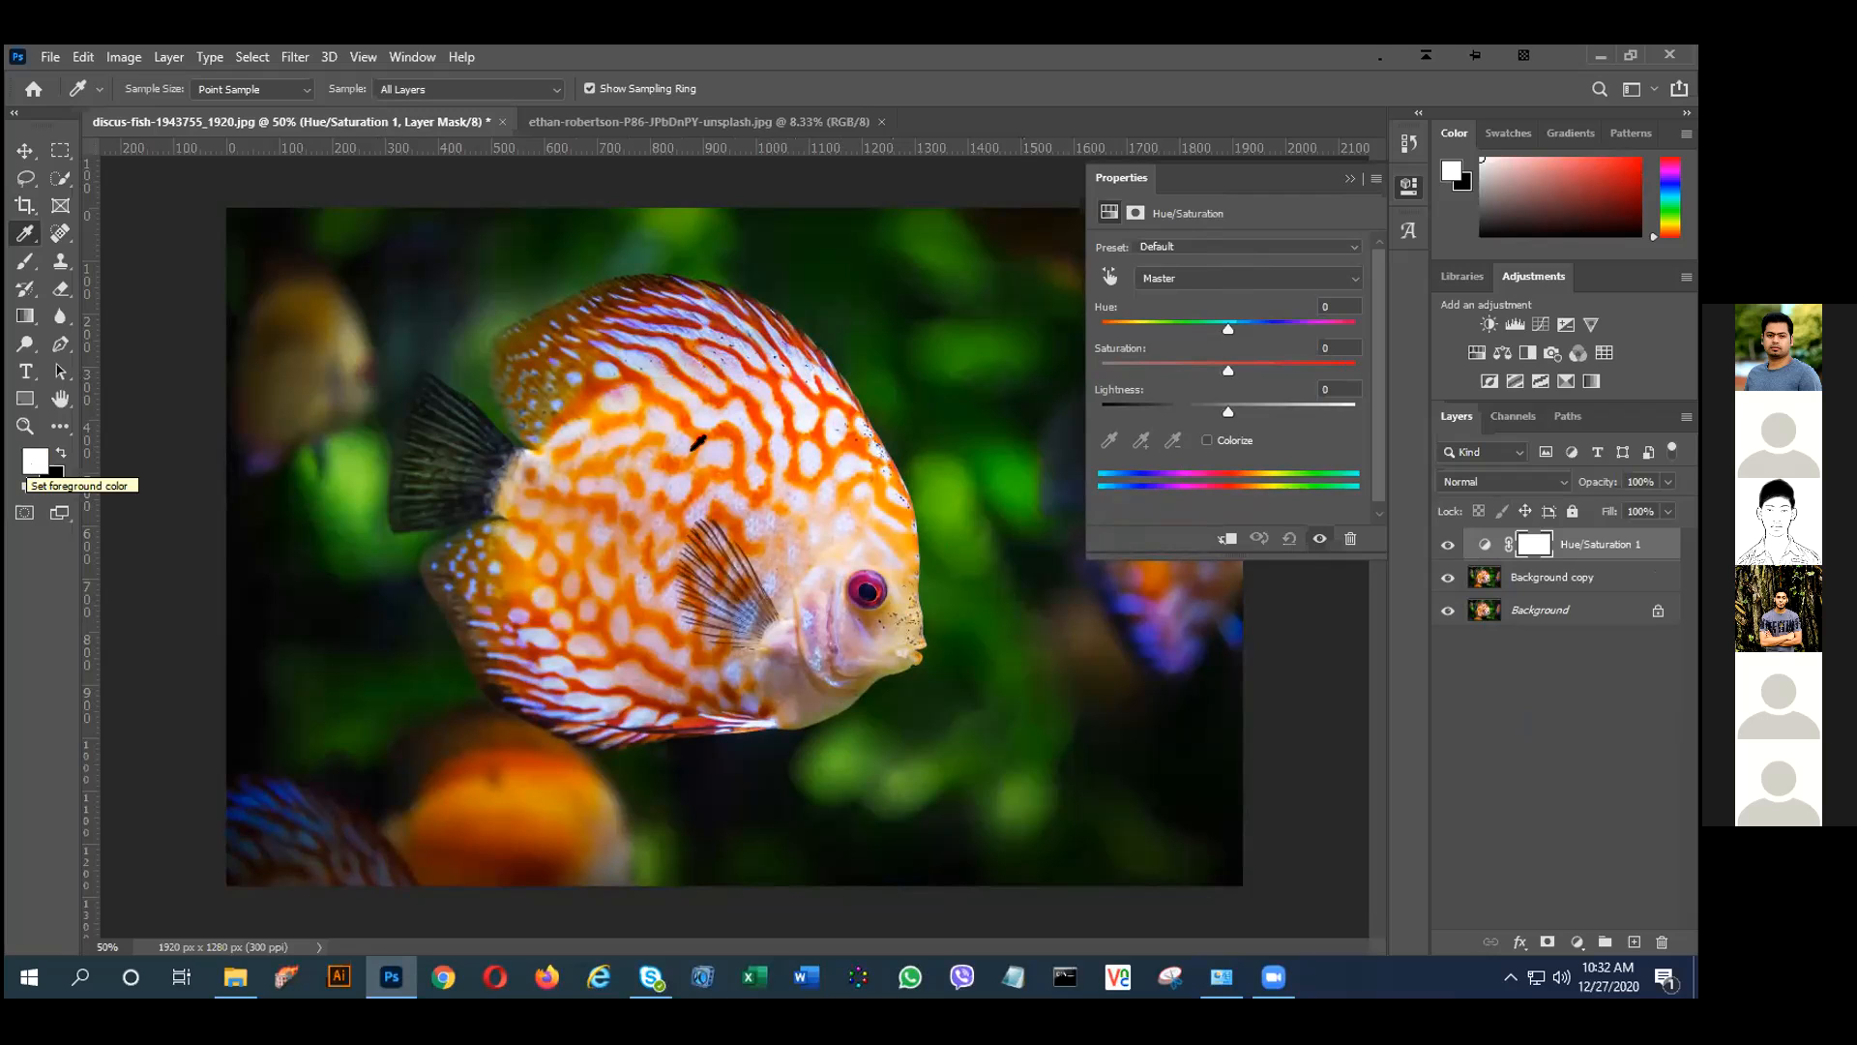
{"action": "left_click_drag", "start_coordinate": [1229, 329], "coordinate": [1211, 329]}
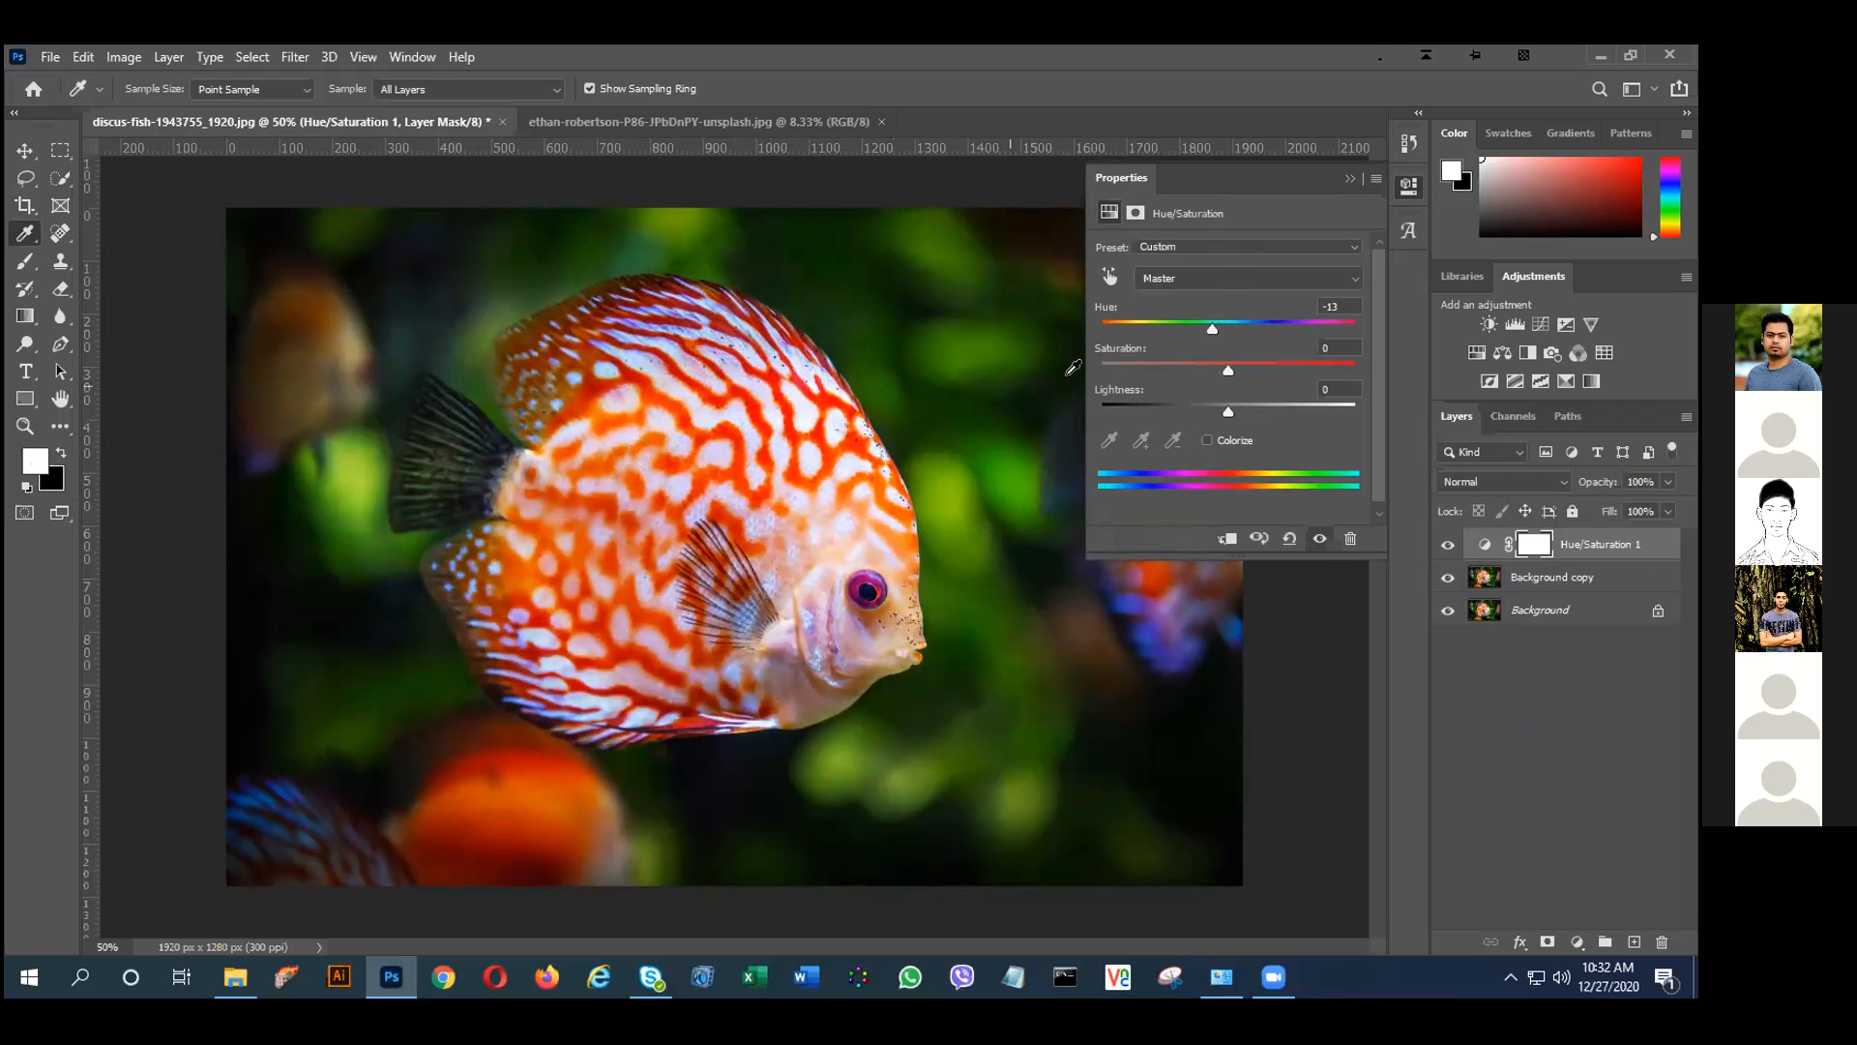
{"action": "left_click_drag", "start_coordinate": [1205, 330], "coordinate": [1190, 334]}
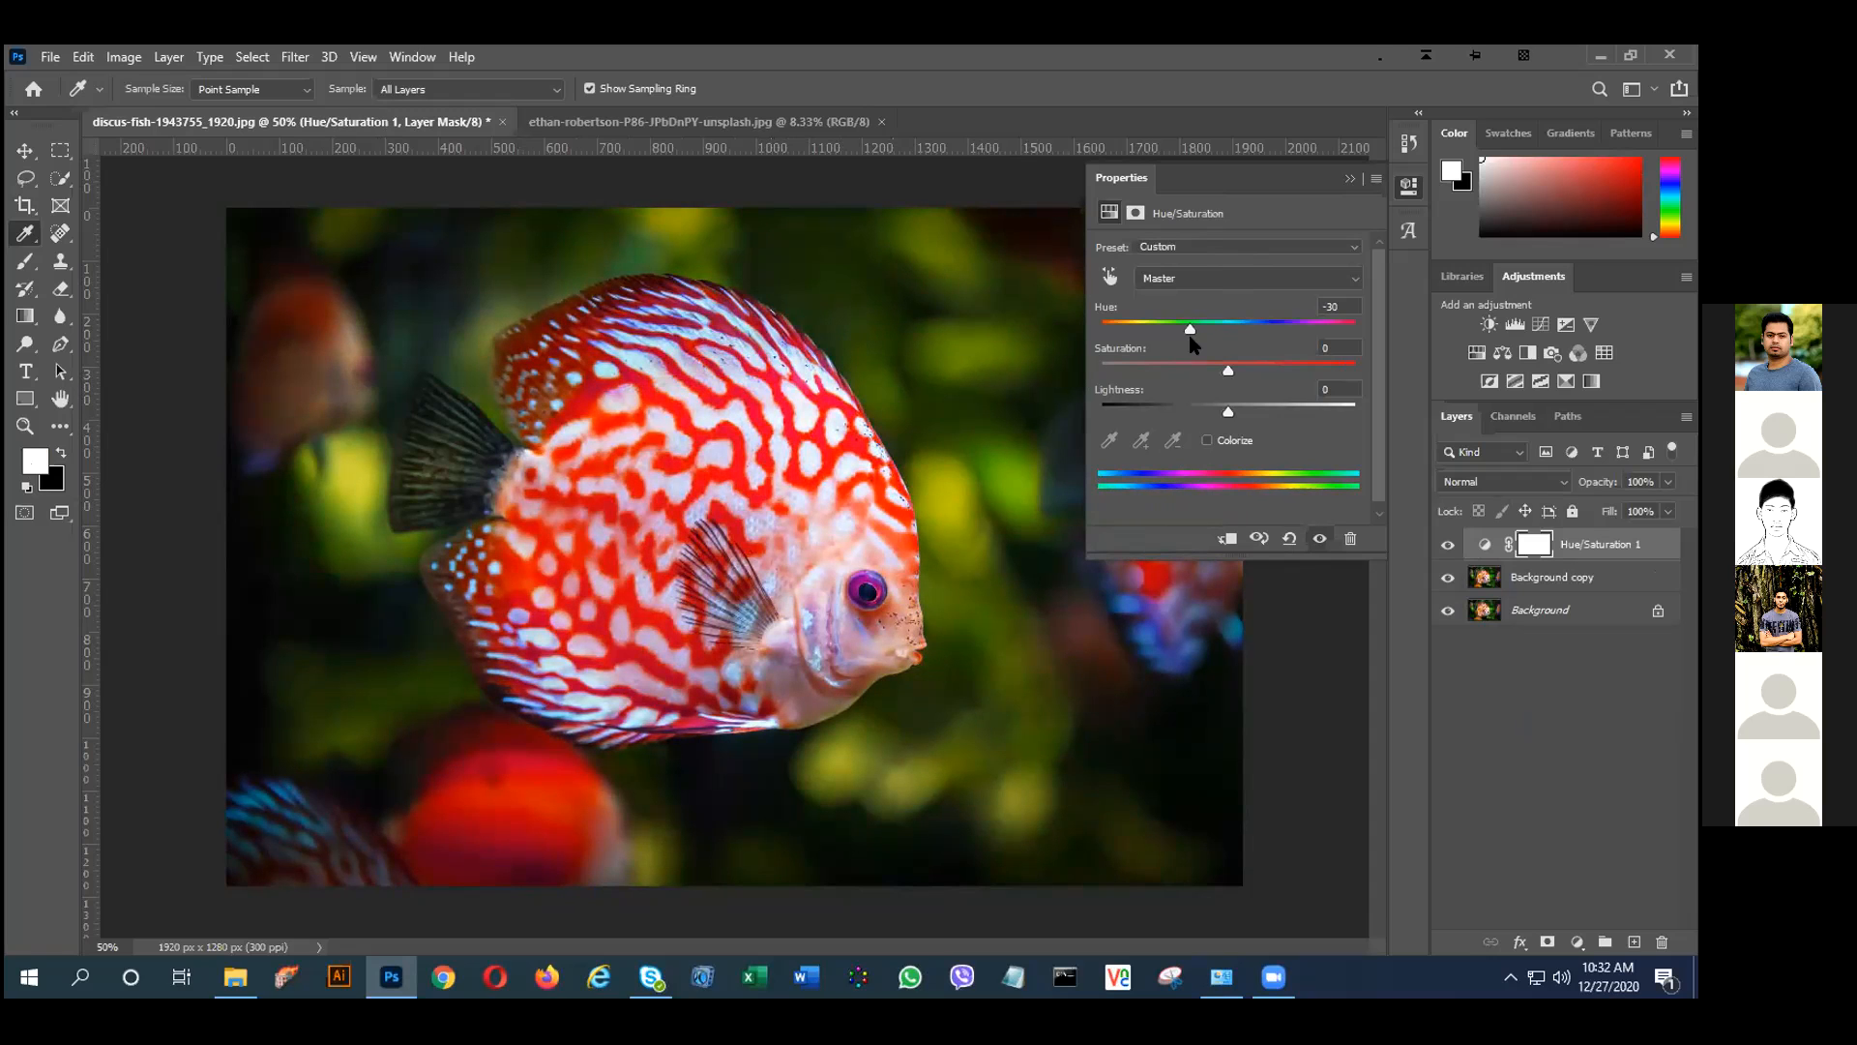
{"action": "left_click", "coordinate": [1345, 251]}
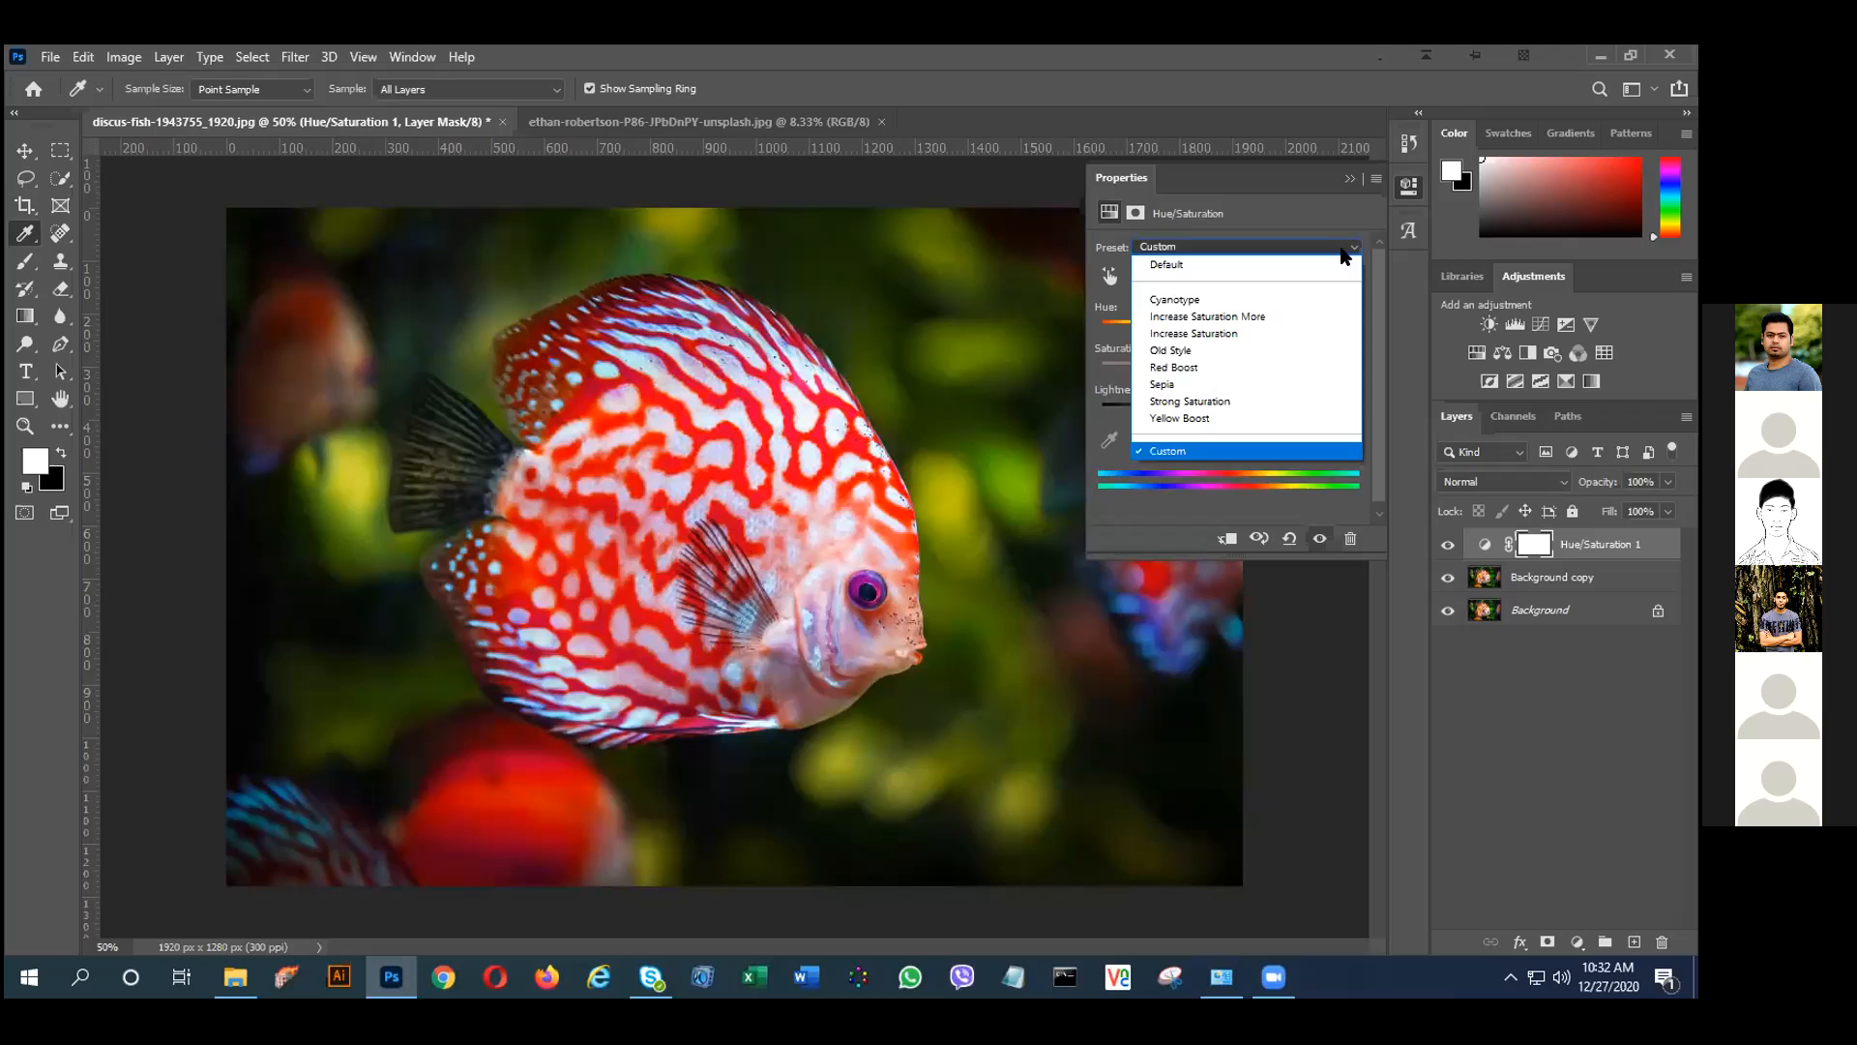
{"action": "left_click", "coordinate": [1345, 250]}
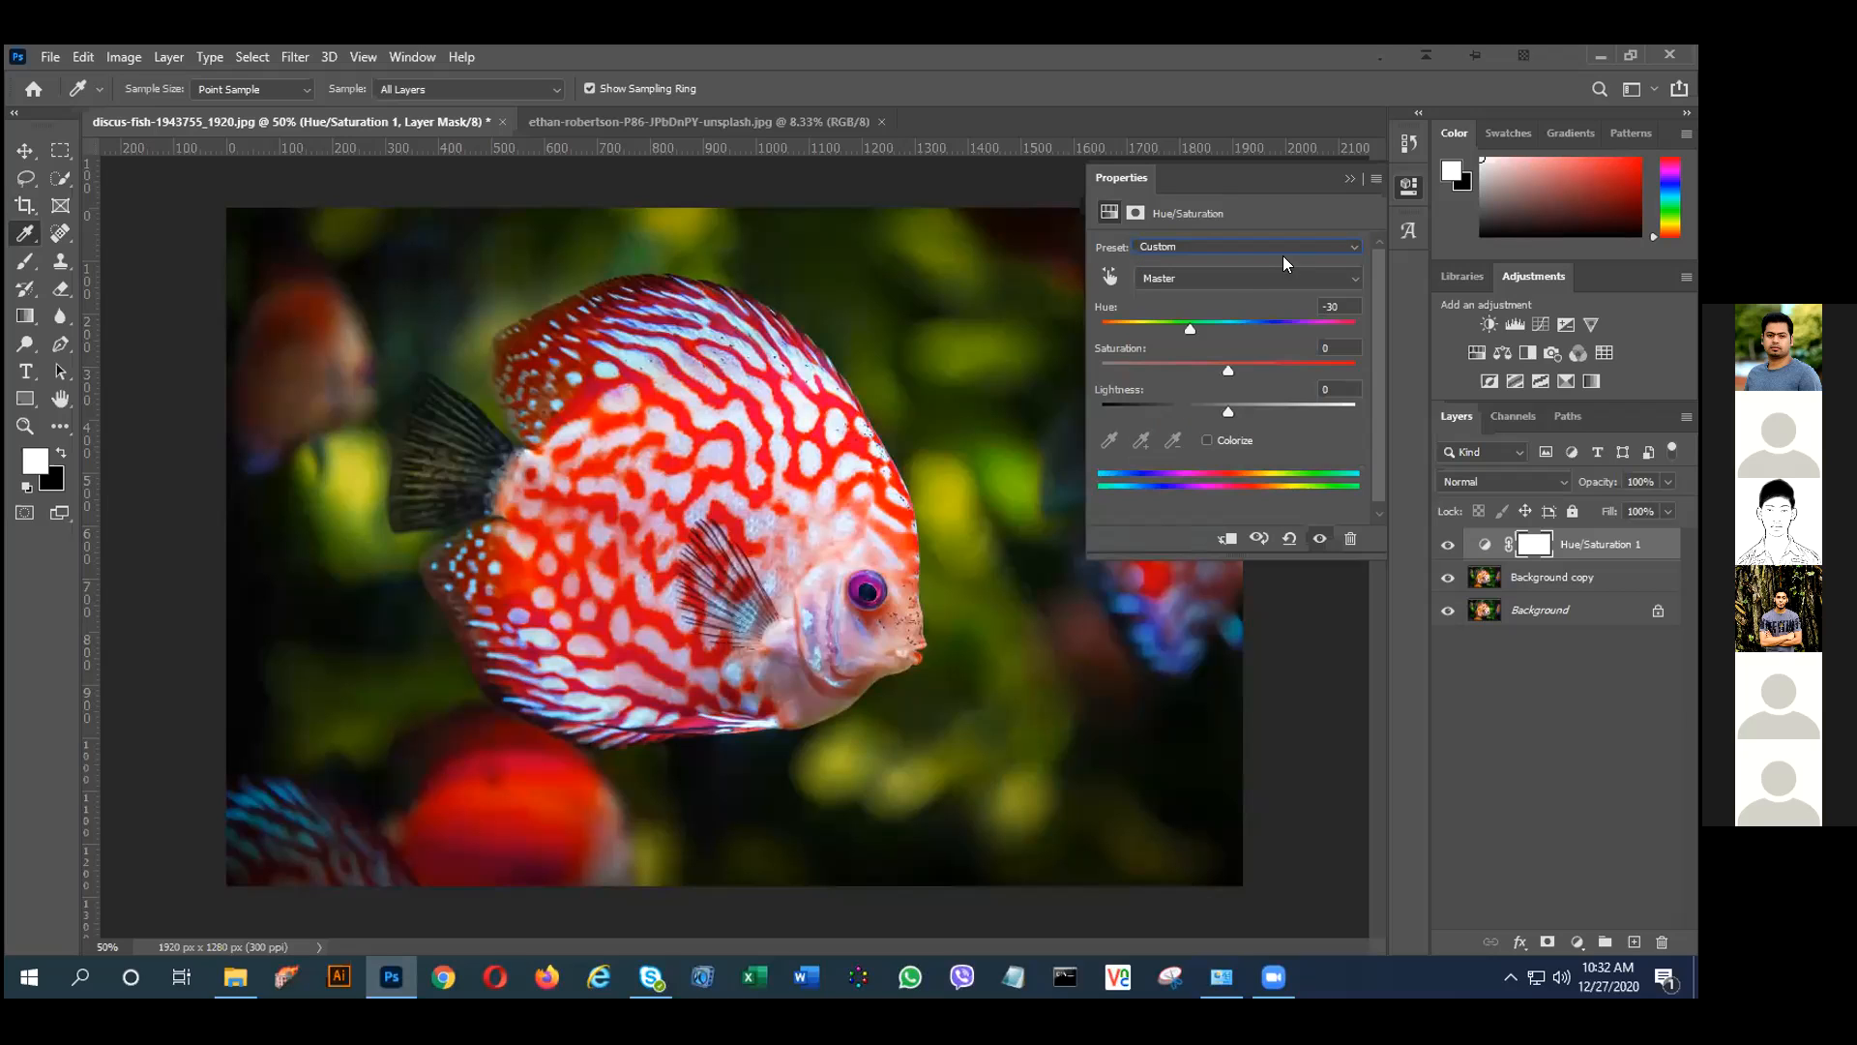
Target the Reds by sampling a red stripe on the fish and set their hue to +143.
{"action": "left_click", "coordinate": [1112, 278]}
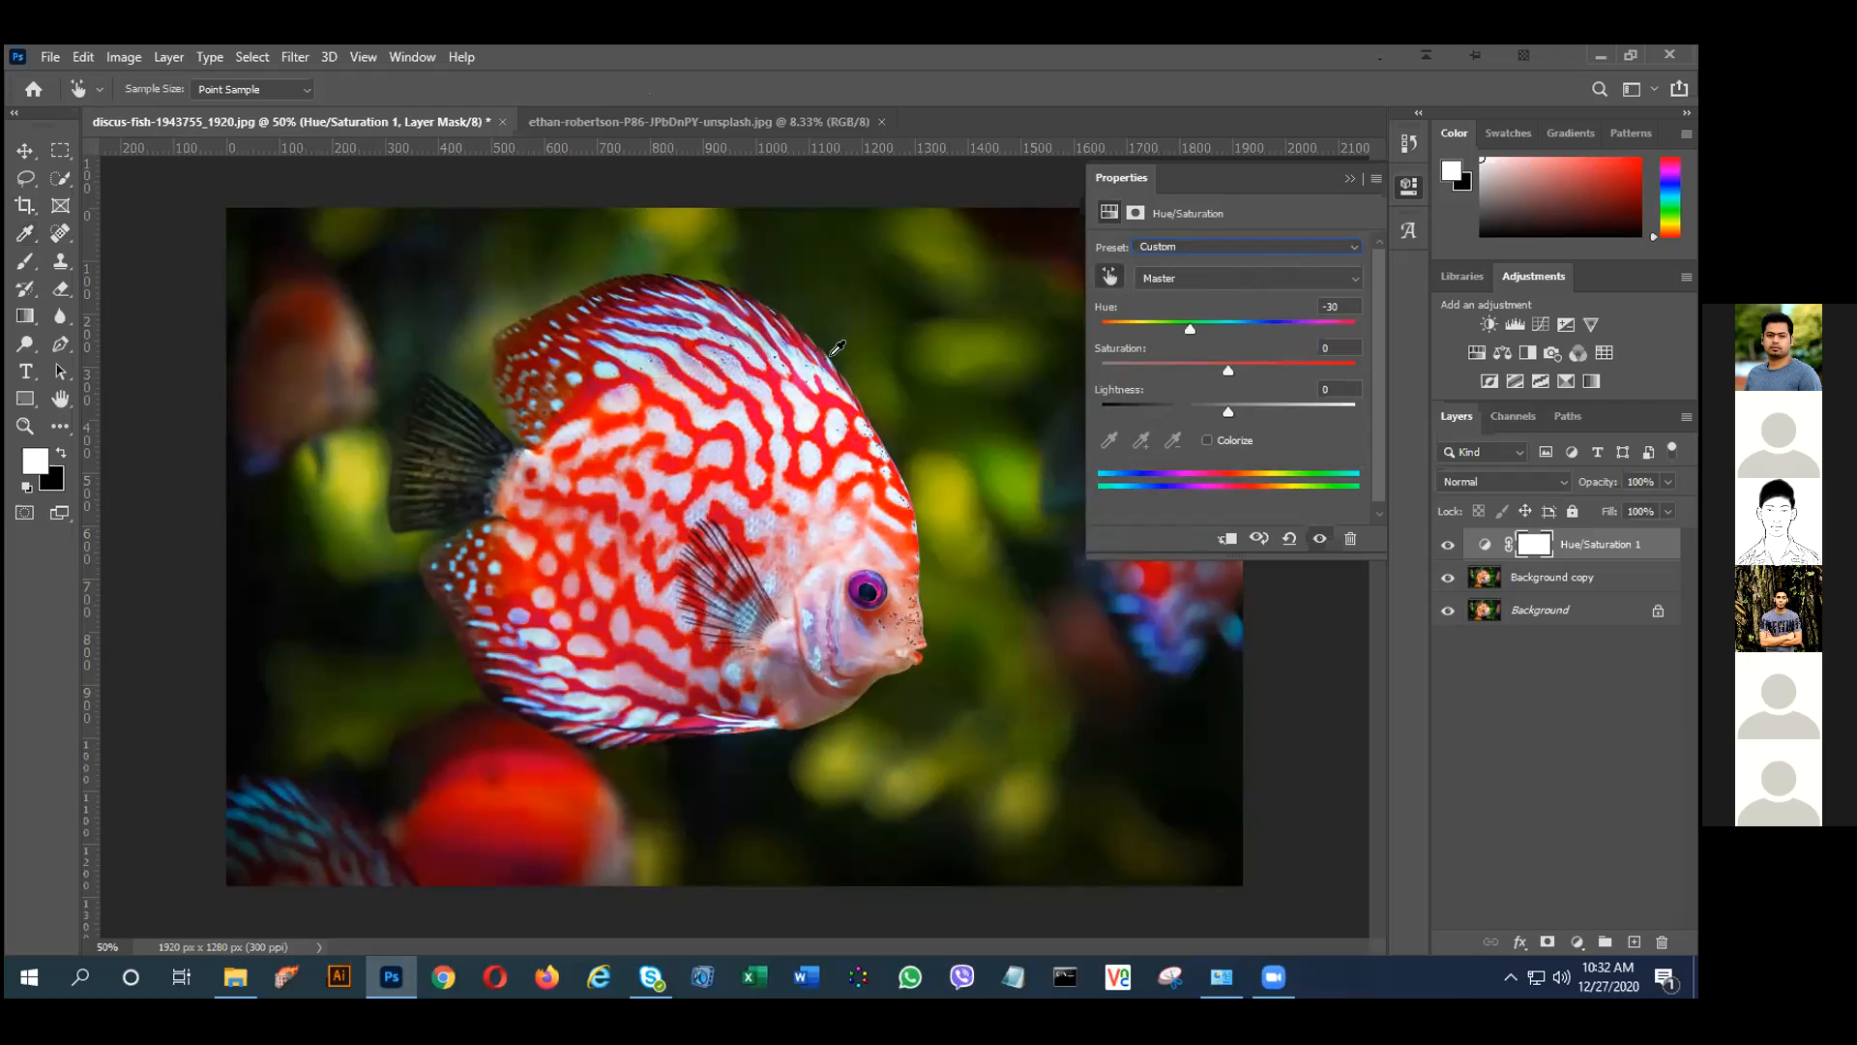
{"action": "left_click", "coordinate": [778, 370]}
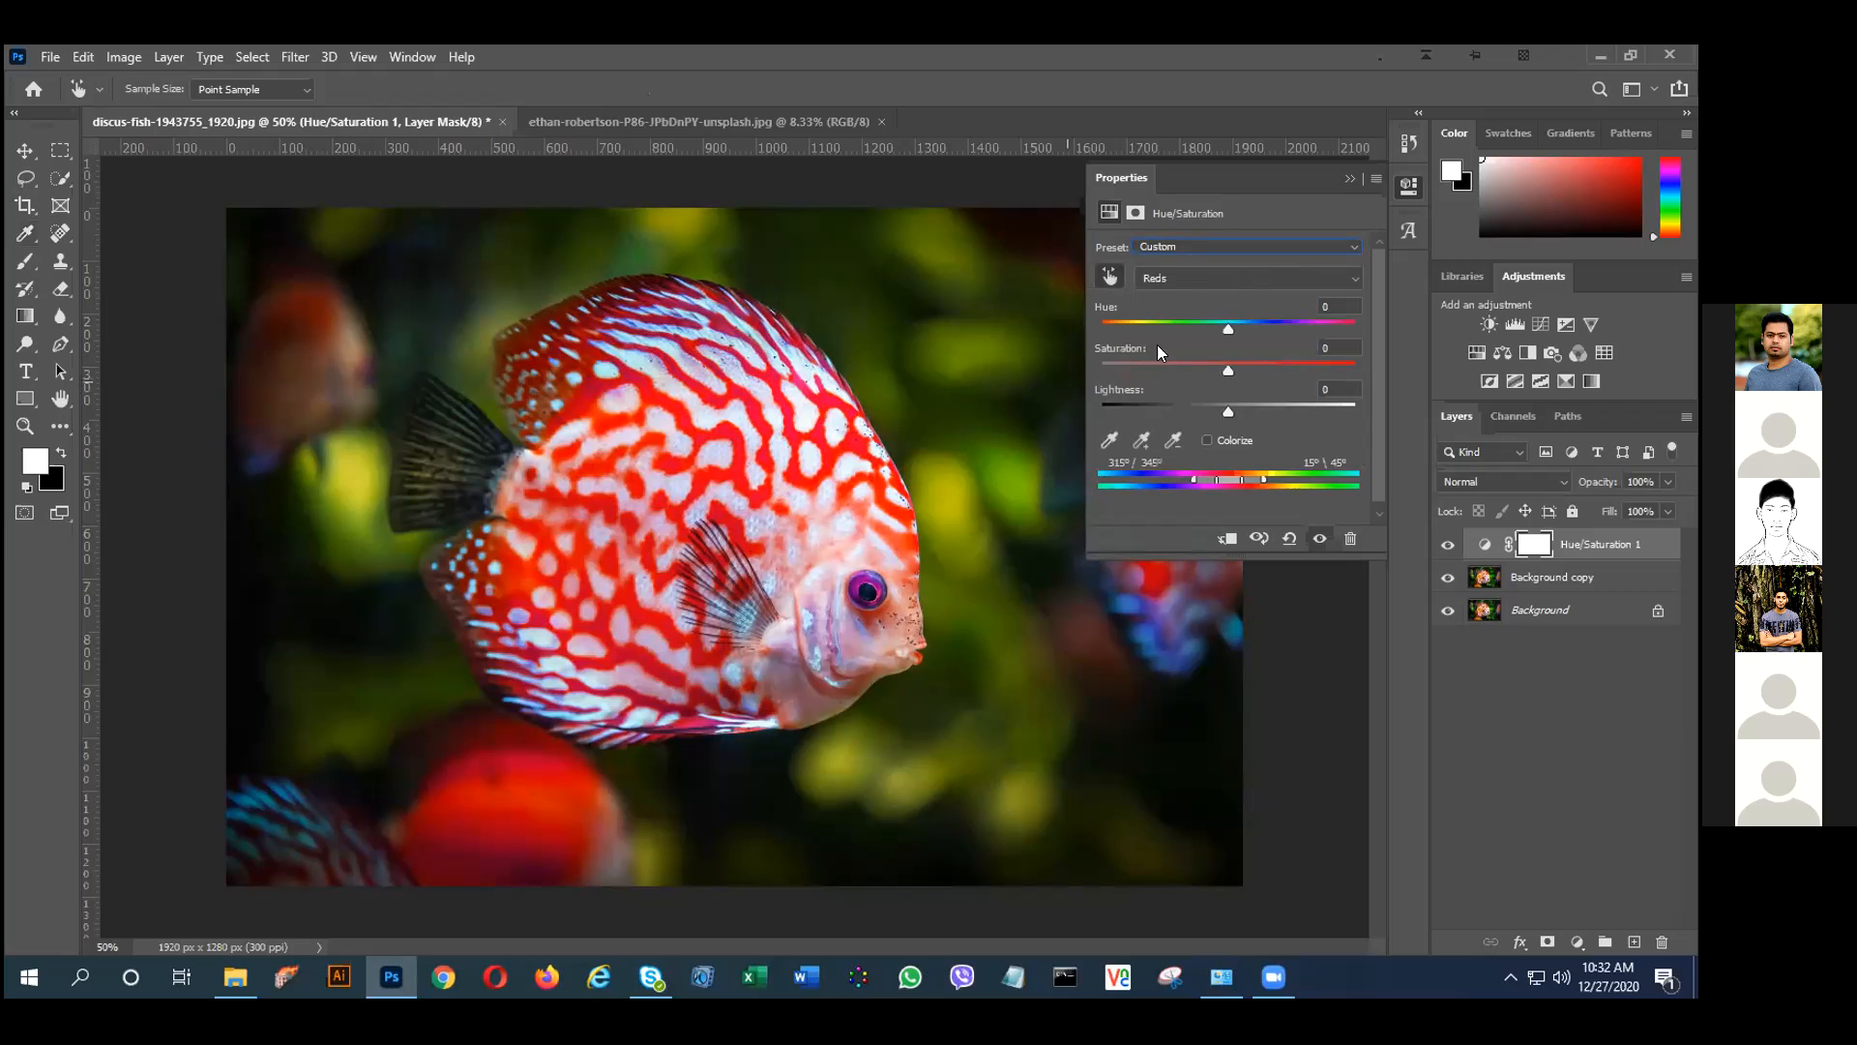
{"action": "left_click_drag", "start_coordinate": [1201, 335], "coordinate": [1310, 407]}
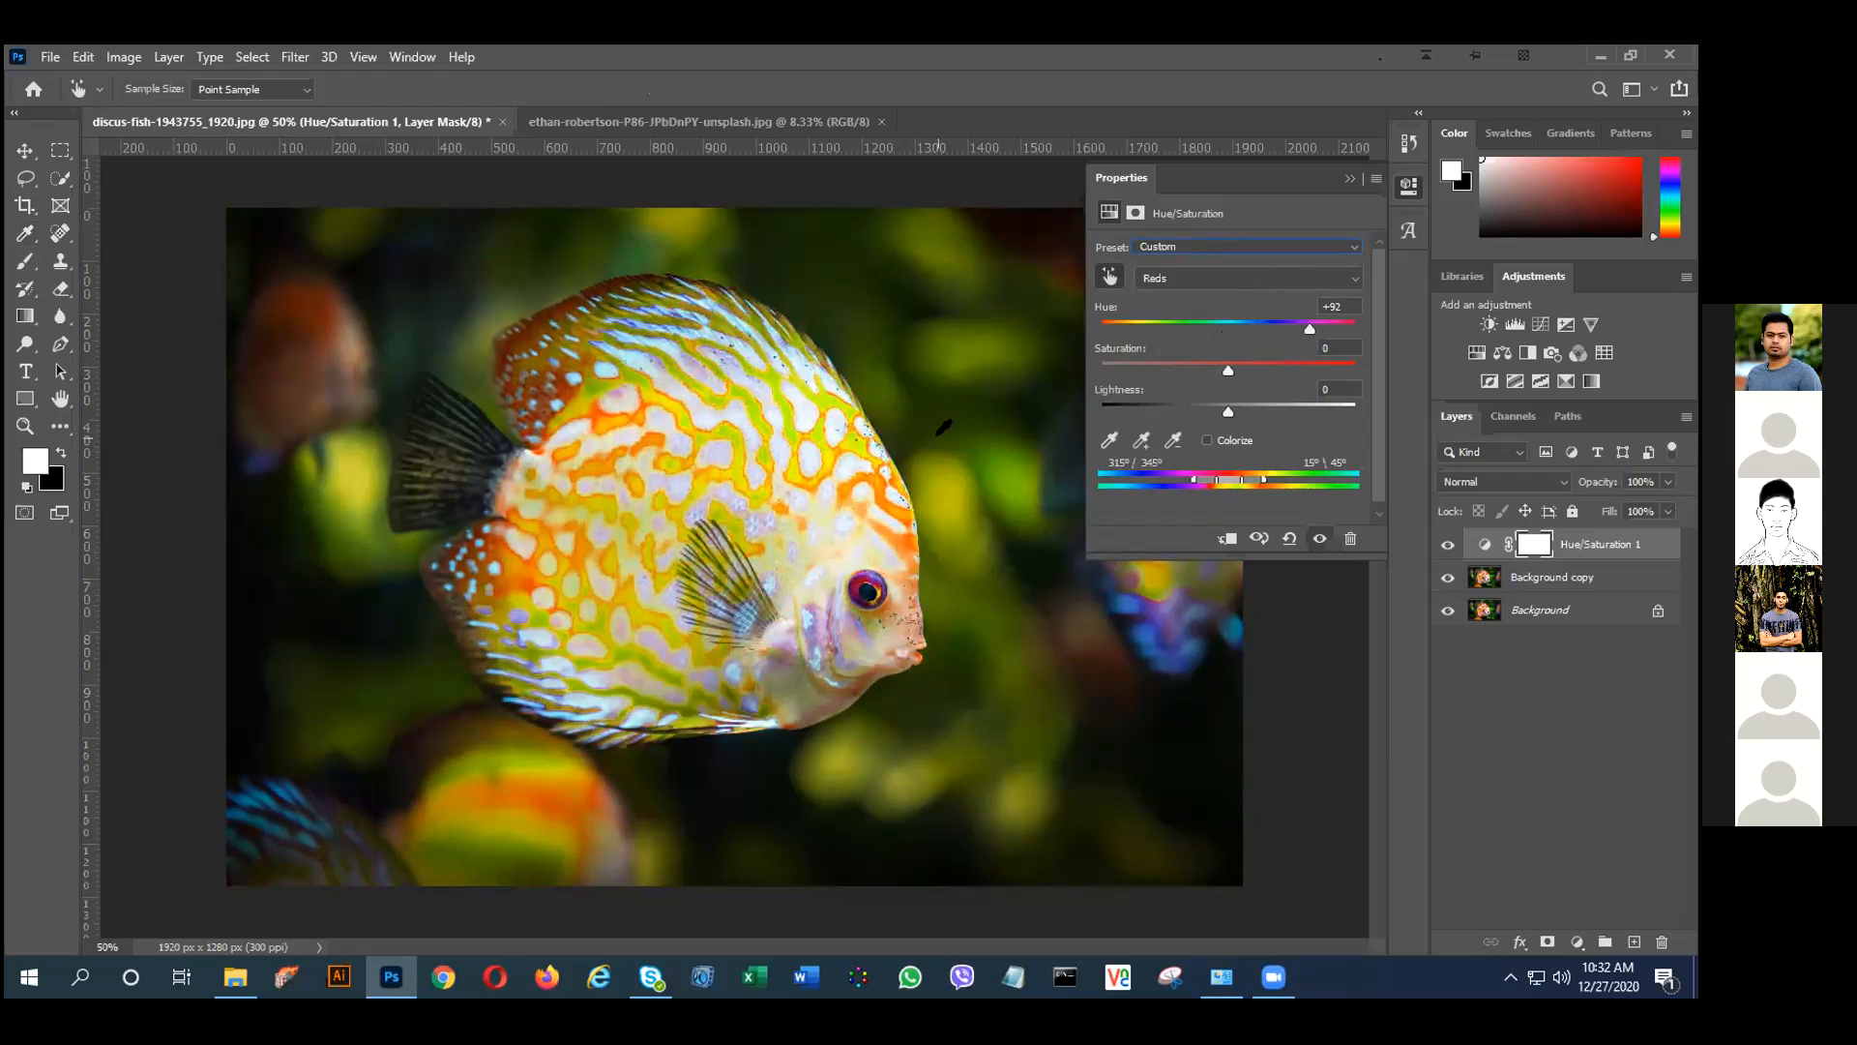
{"action": "left_click_drag", "start_coordinate": [1311, 329], "coordinate": [1335, 332]}
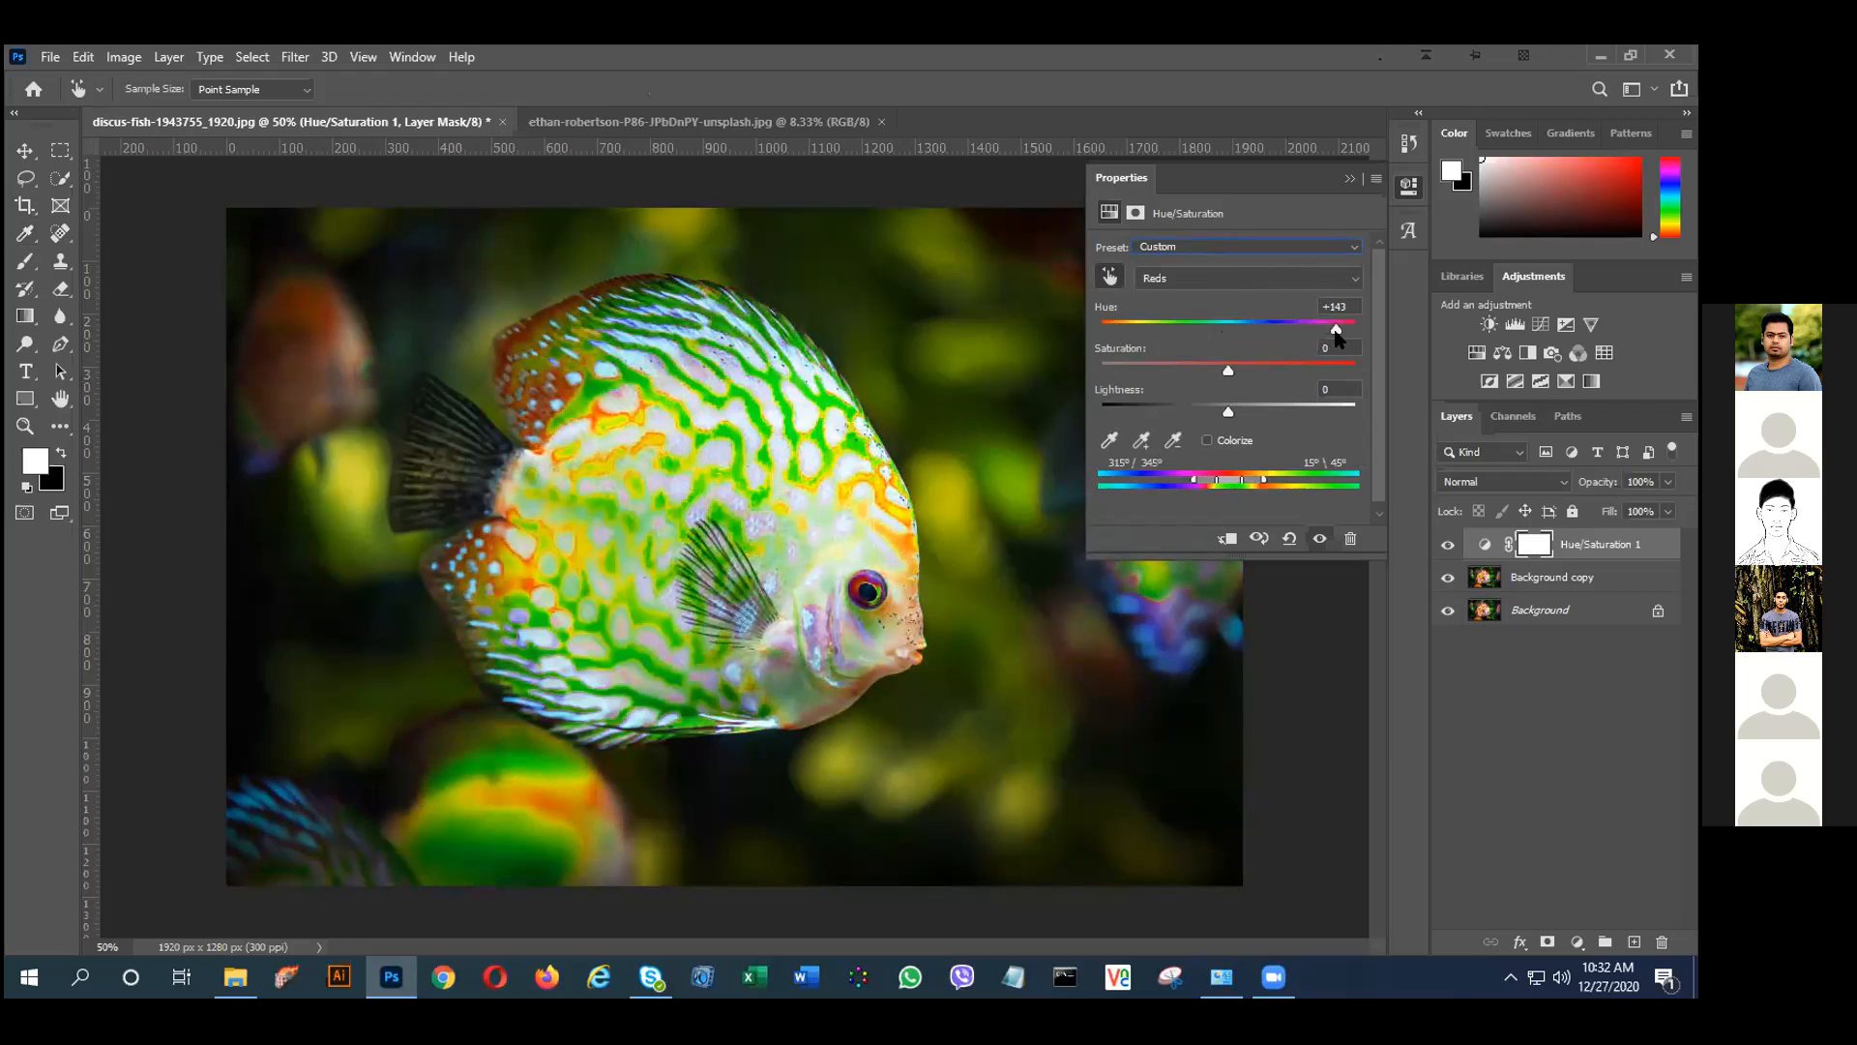
Go through the Hue/Saturation colour ranges from Yellows to Greens and leave Greens chosen.
{"action": "left_click", "coordinate": [1353, 280]}
{"action": "key", "text": "Down"}
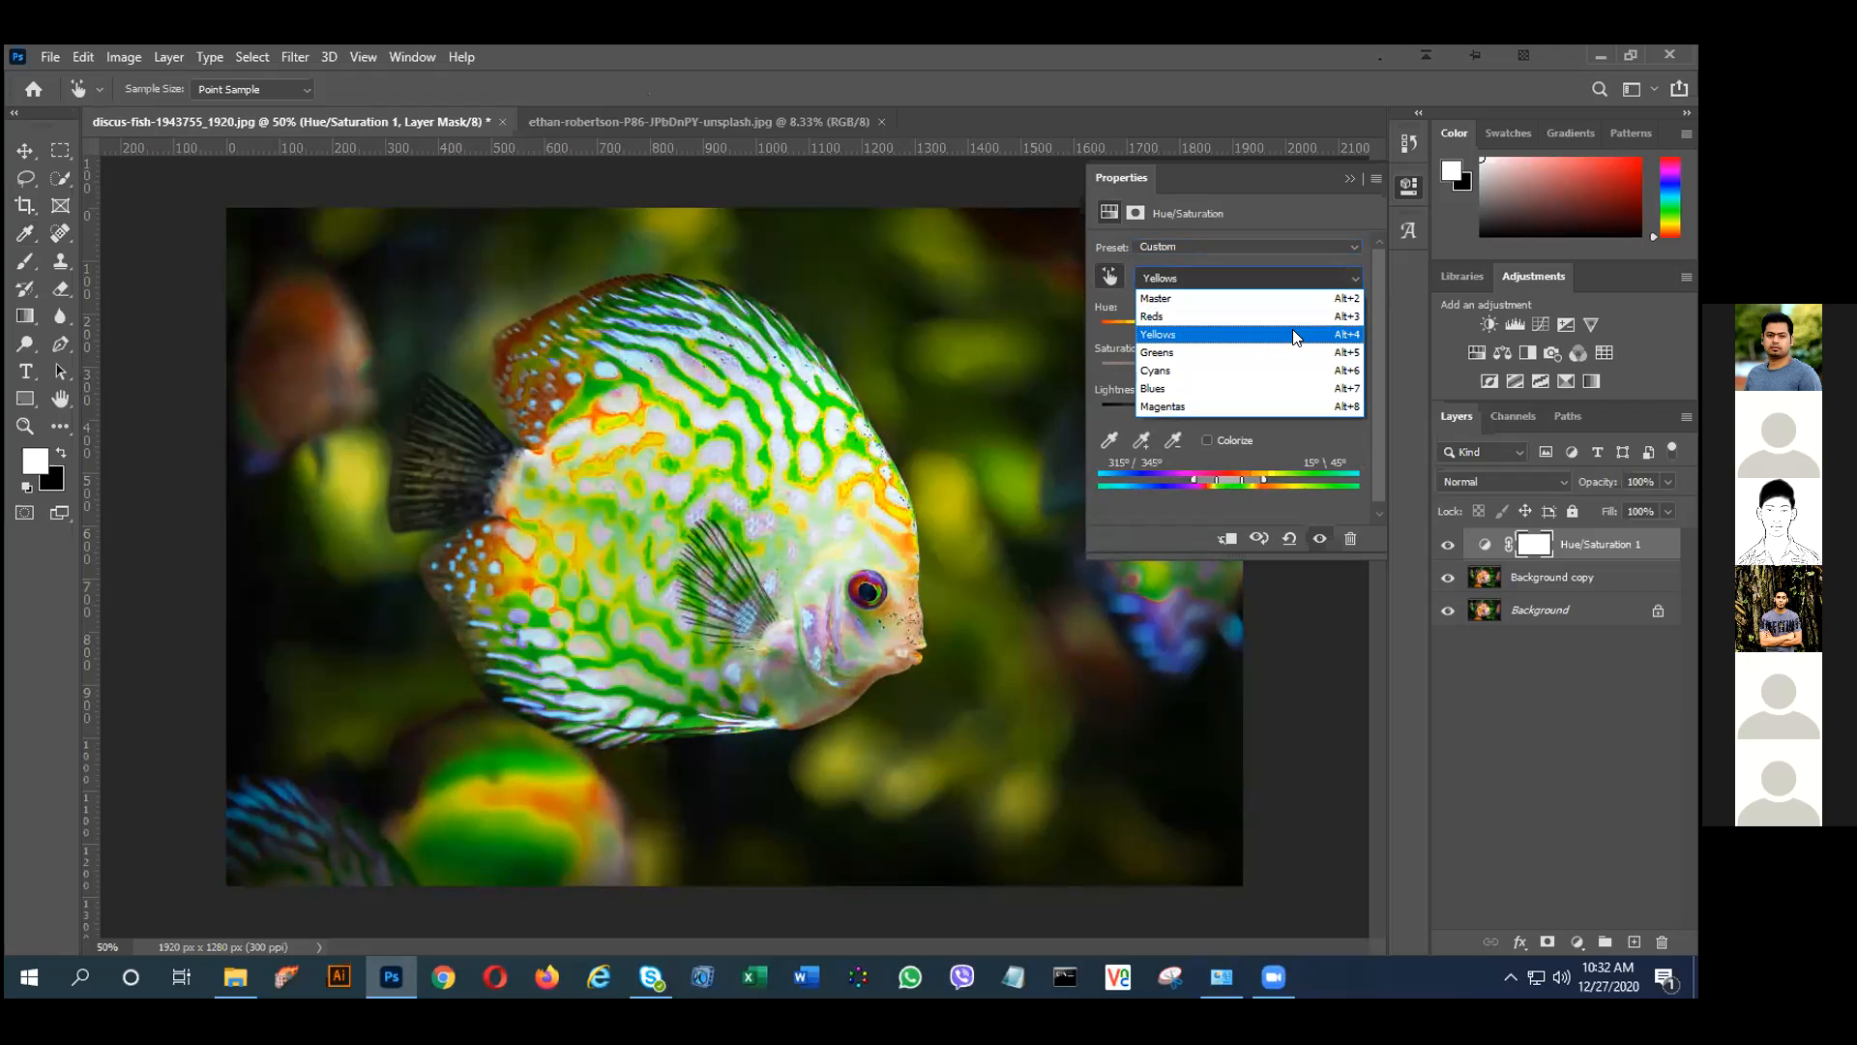
{"action": "key", "text": "Return"}
{"action": "left_click", "coordinate": [1354, 282]}
{"action": "key", "text": "Down"}
{"action": "key", "text": "Return"}
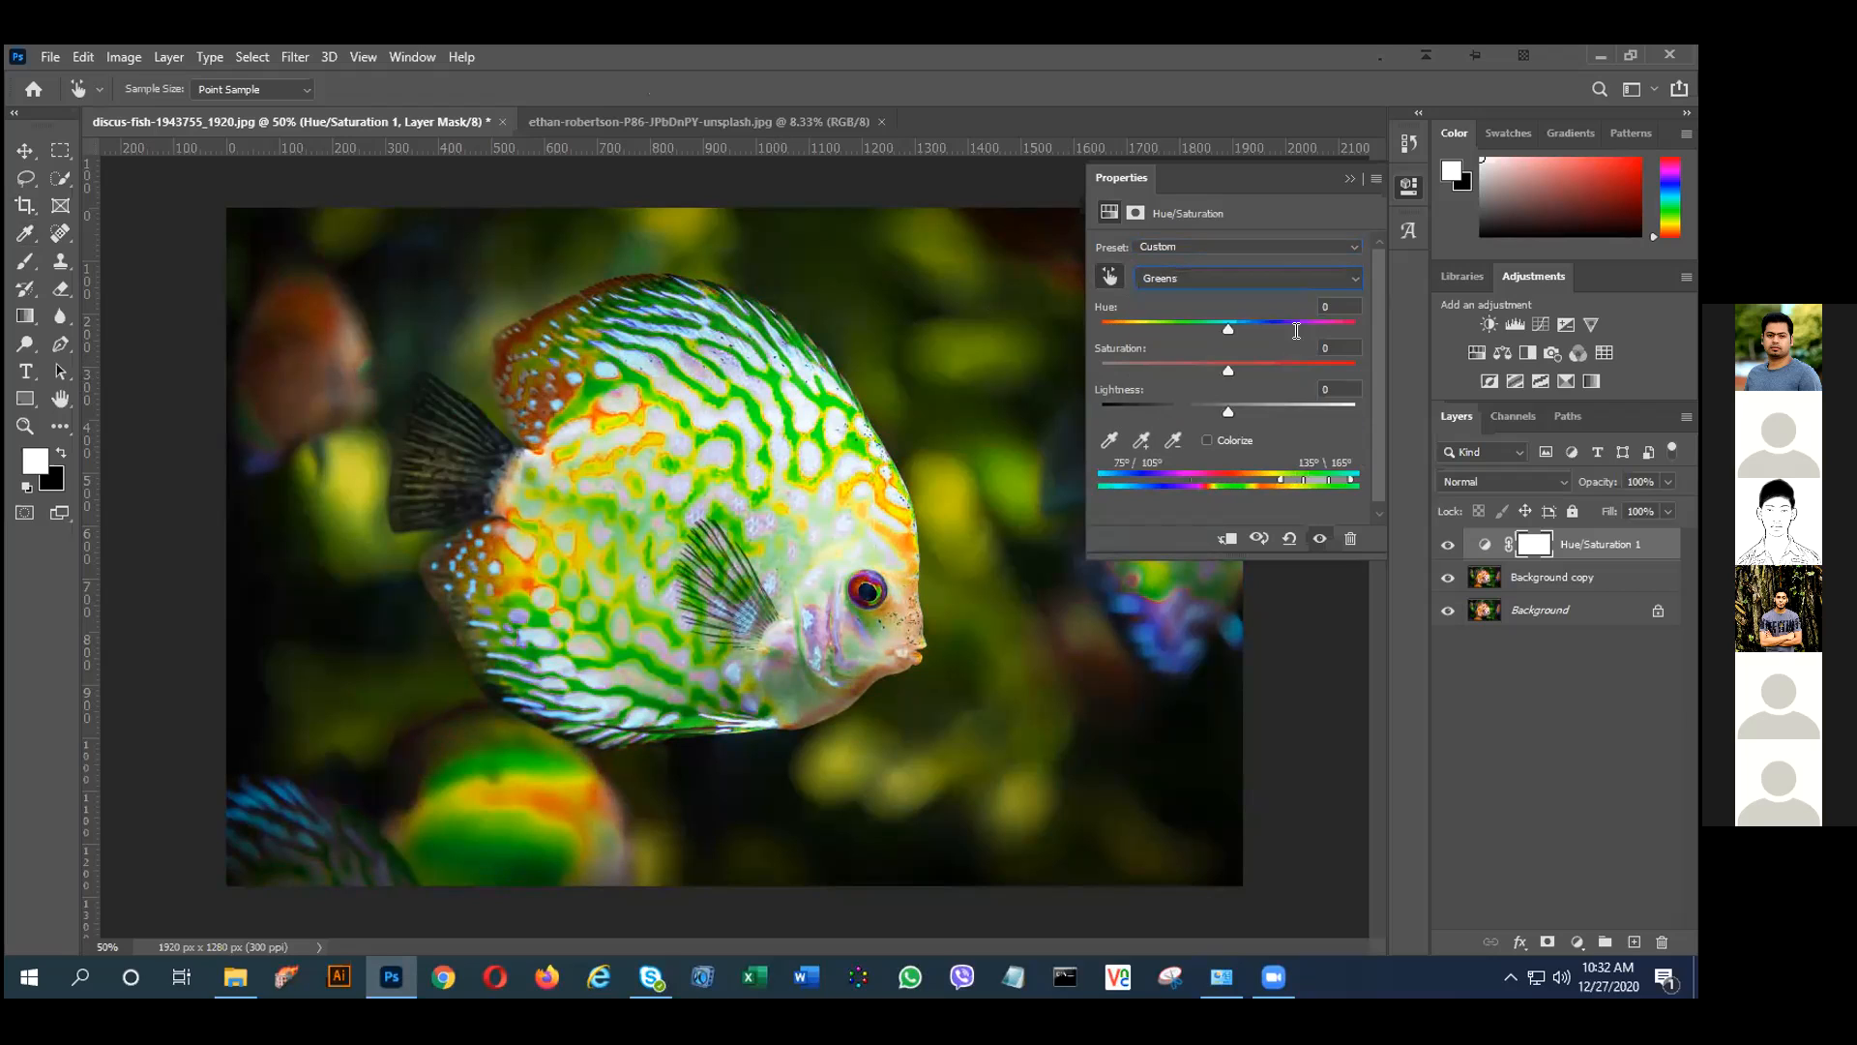
{"action": "left_click", "coordinate": [1340, 277]}
{"action": "left_click", "coordinate": [1270, 356]}
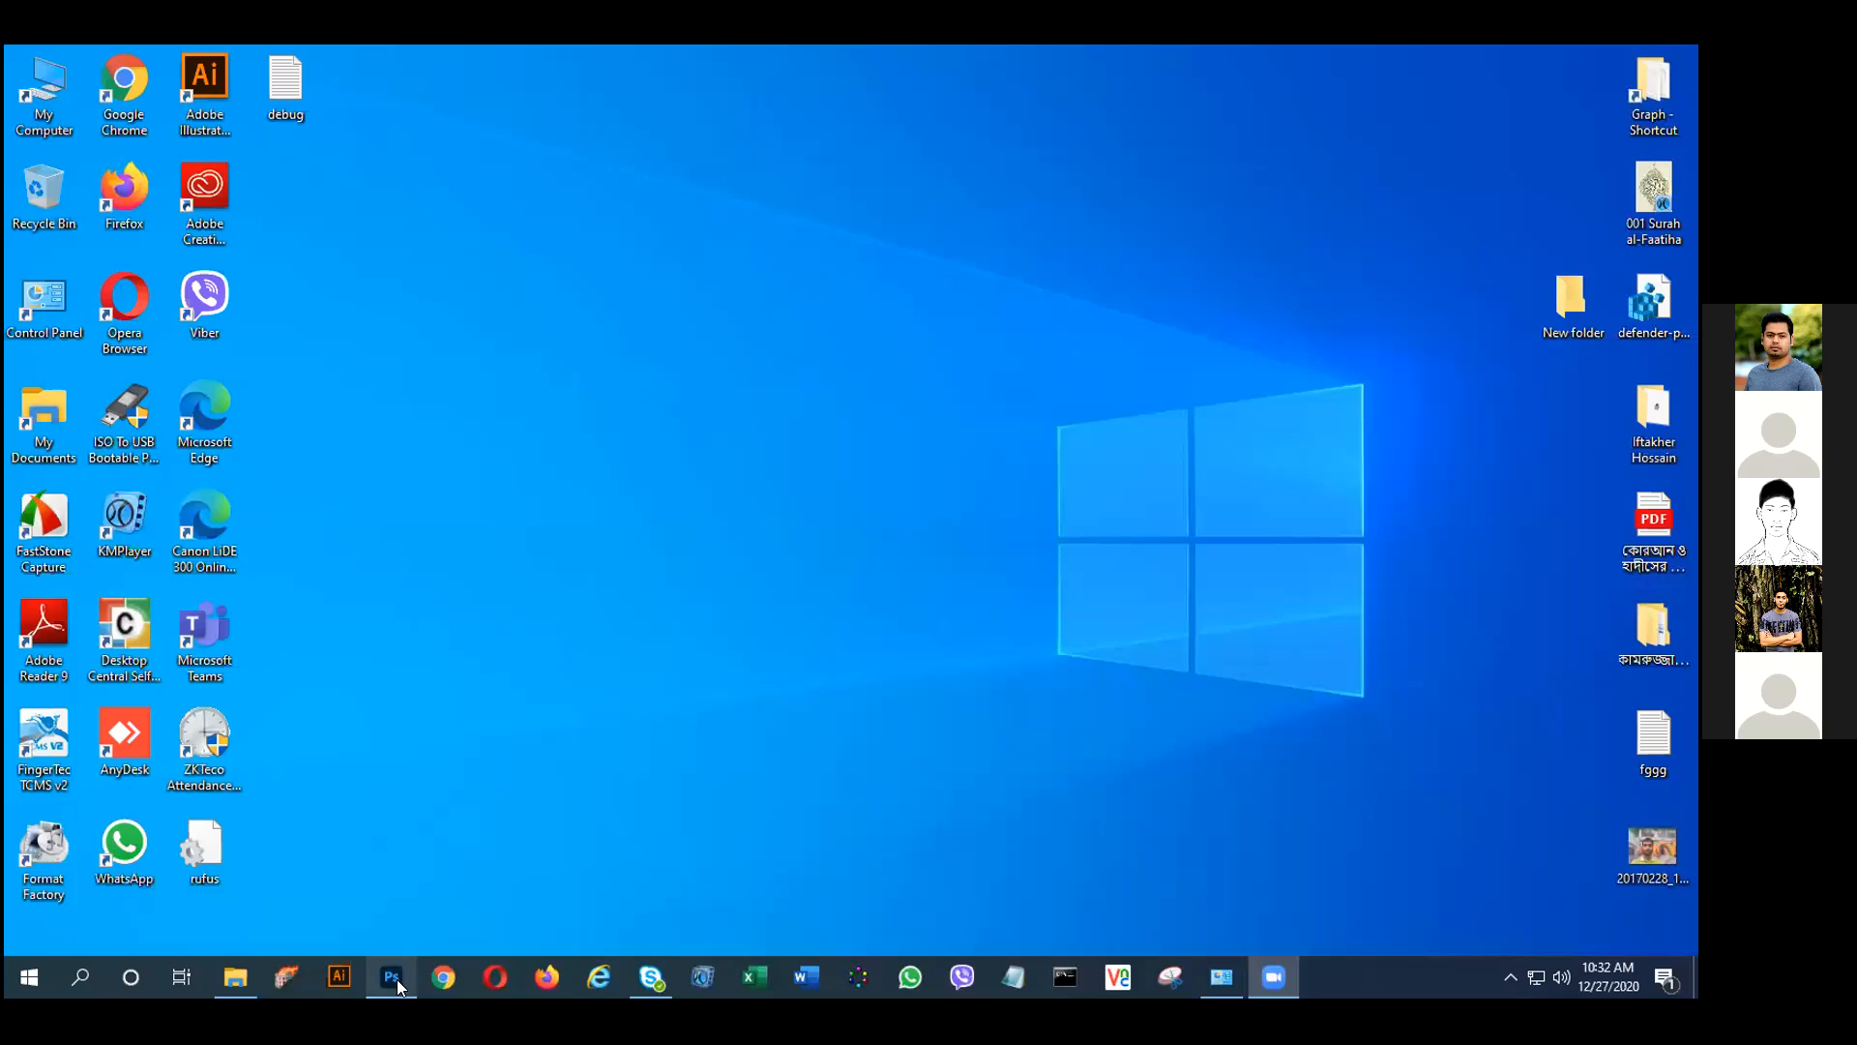
Return to Photoshop, switch to the flower image and select the rightmost pink flower with the Quick Selection tool.
{"action": "left_click", "coordinate": [391, 977]}
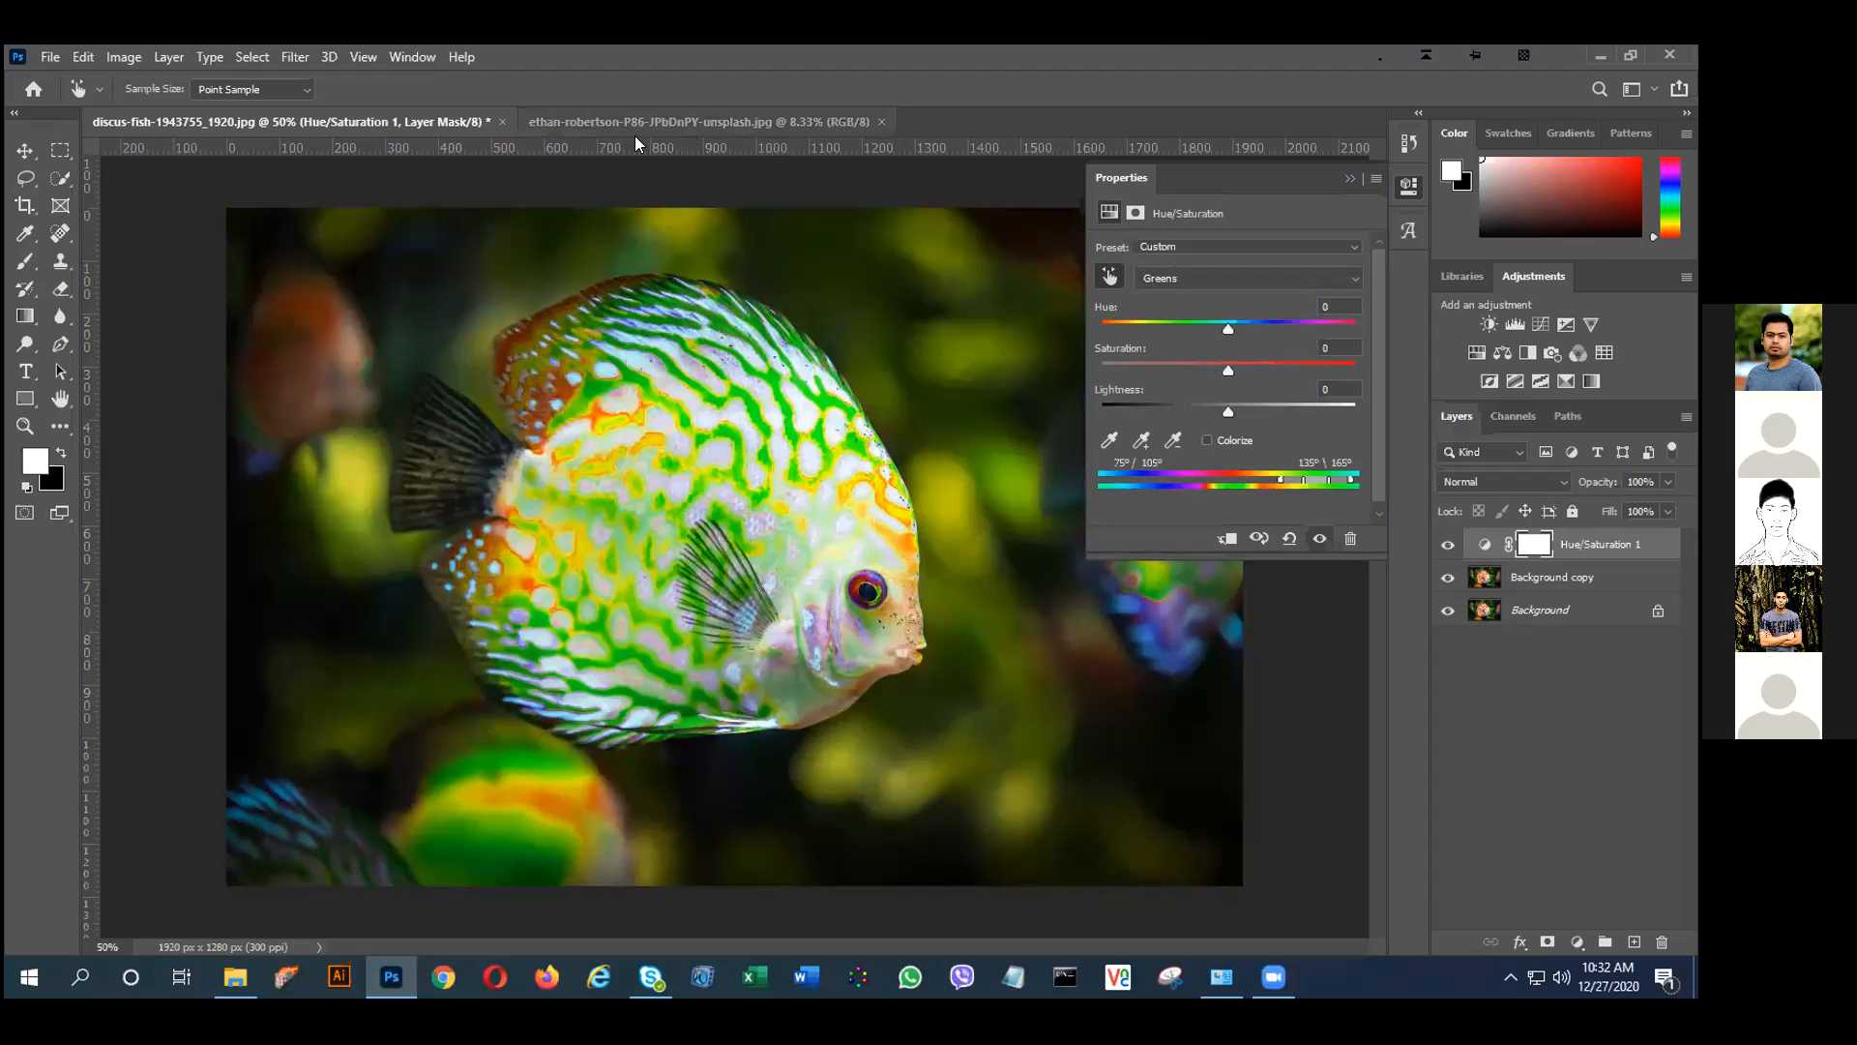
{"action": "left_click", "coordinate": [634, 128]}
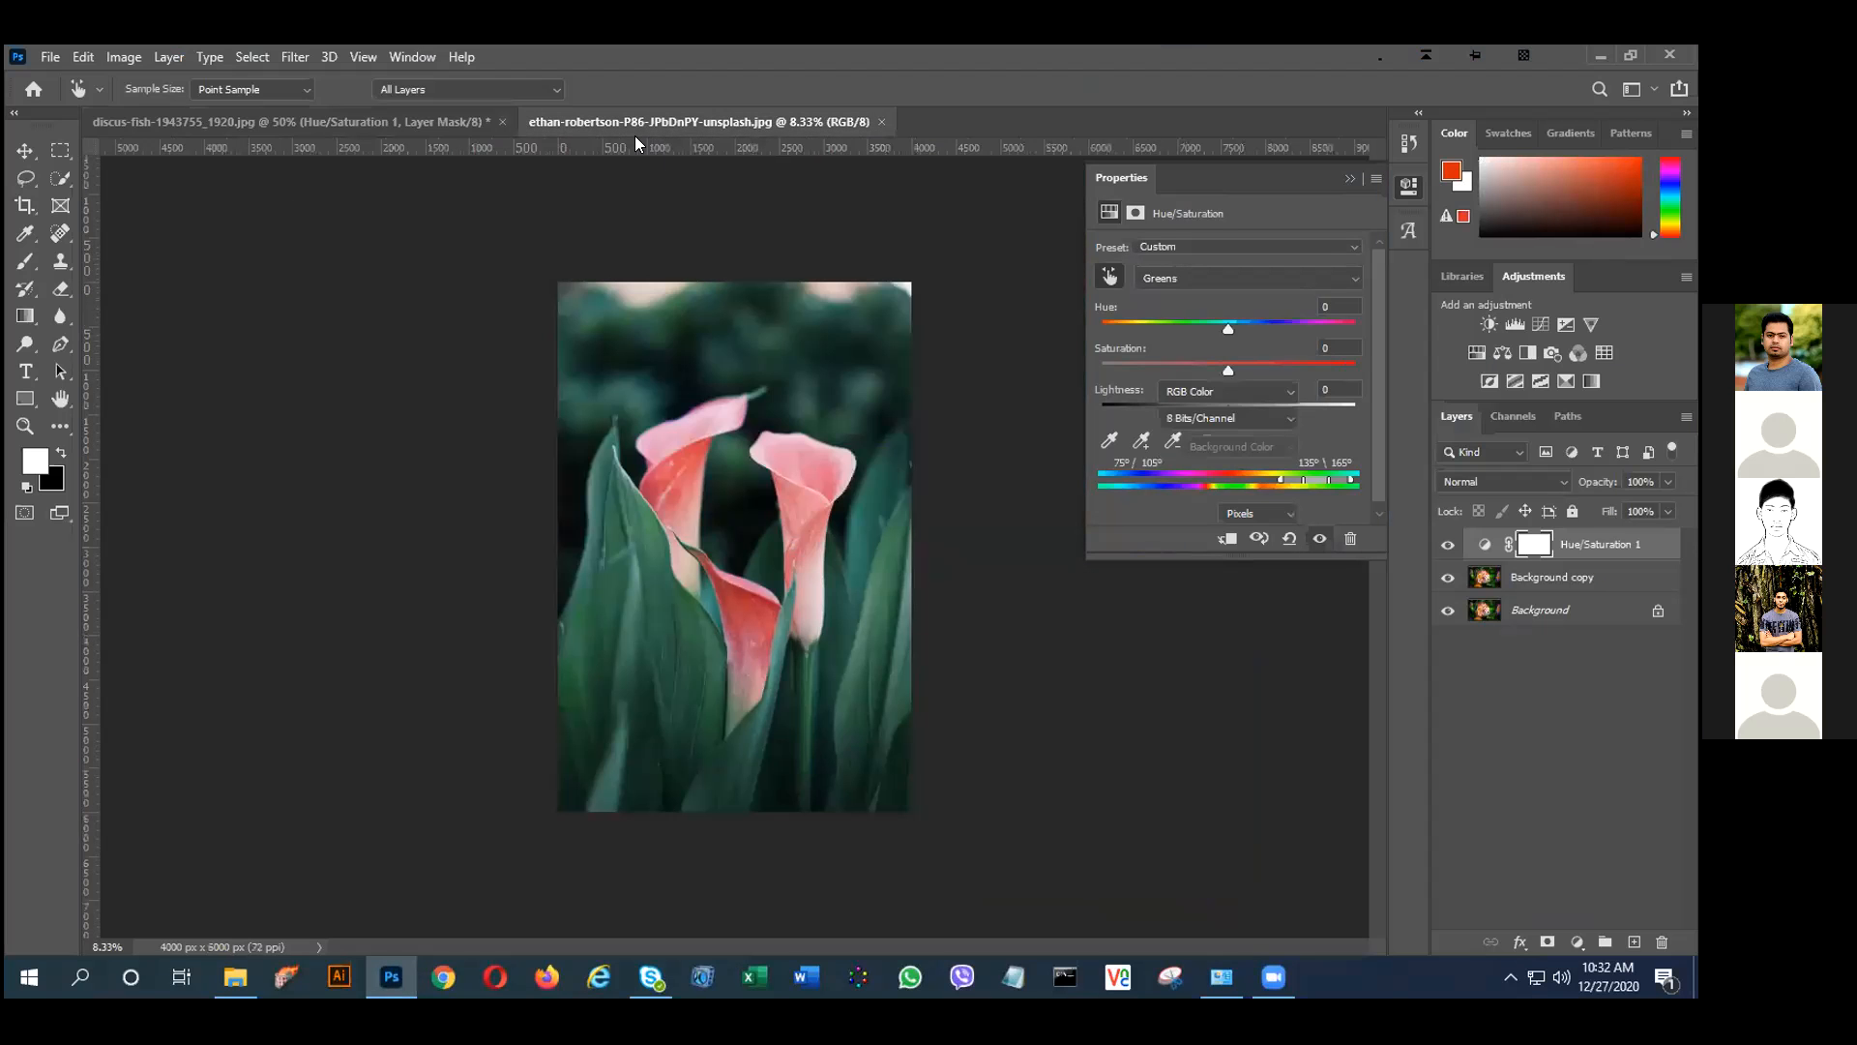
{"action": "left_click", "coordinate": [59, 179]}
{"action": "mouse_move", "coordinate": [755, 452]}
{"action": "left_mouse_down"}
{"action": "mouse_move", "coordinate": [822, 508]}
{"action": "mouse_move", "coordinate": [791, 590]}
{"action": "mouse_move", "coordinate": [809, 544]}
{"action": "left_mouse_up"}
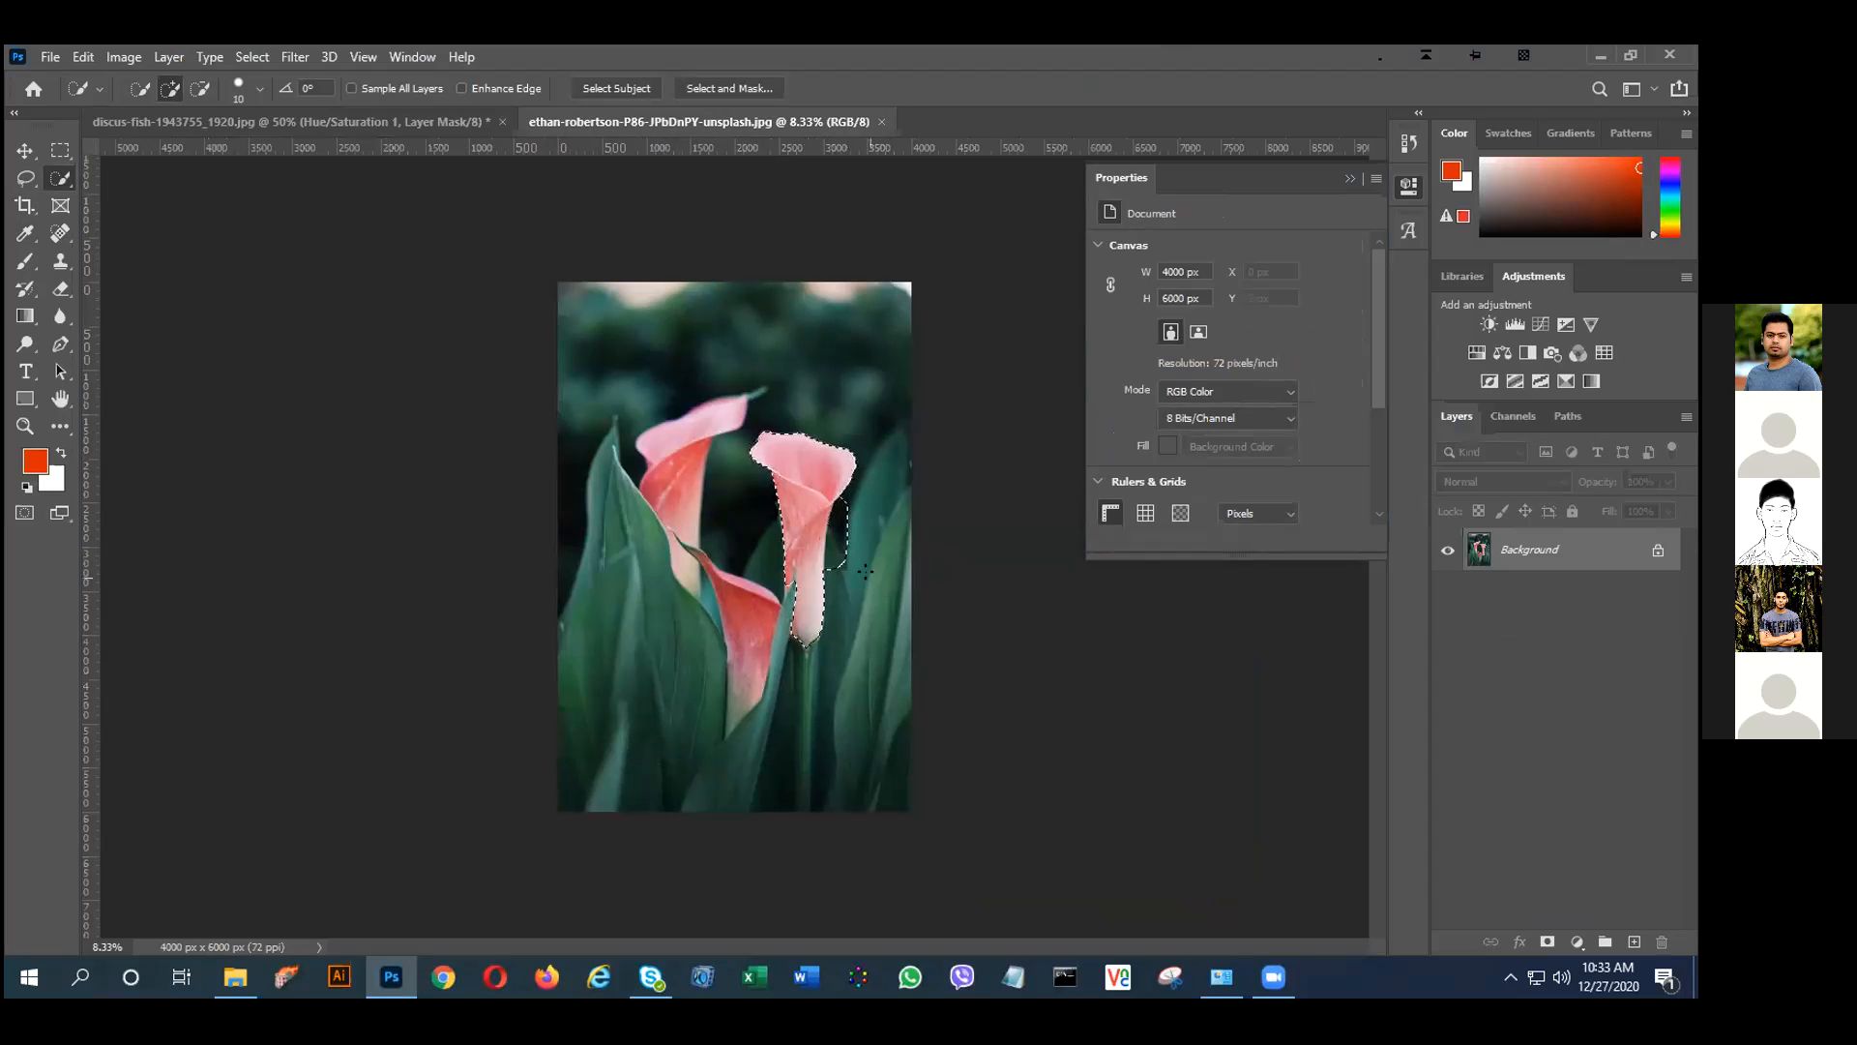
{"action": "left_click_drag", "start_coordinate": [844, 569], "coordinate": [846, 517]}
Subtract the dark background area beside the flower's right edge from the selection.
{"action": "left_click", "coordinate": [201, 92]}
{"action": "left_click_drag", "start_coordinate": [840, 550], "coordinate": [842, 591]}
{"action": "key", "text": "ctrl+plus"}
{"action": "scroll", "coordinate": [832, 520], "scroll_direction": "up", "scroll_amount": 5}
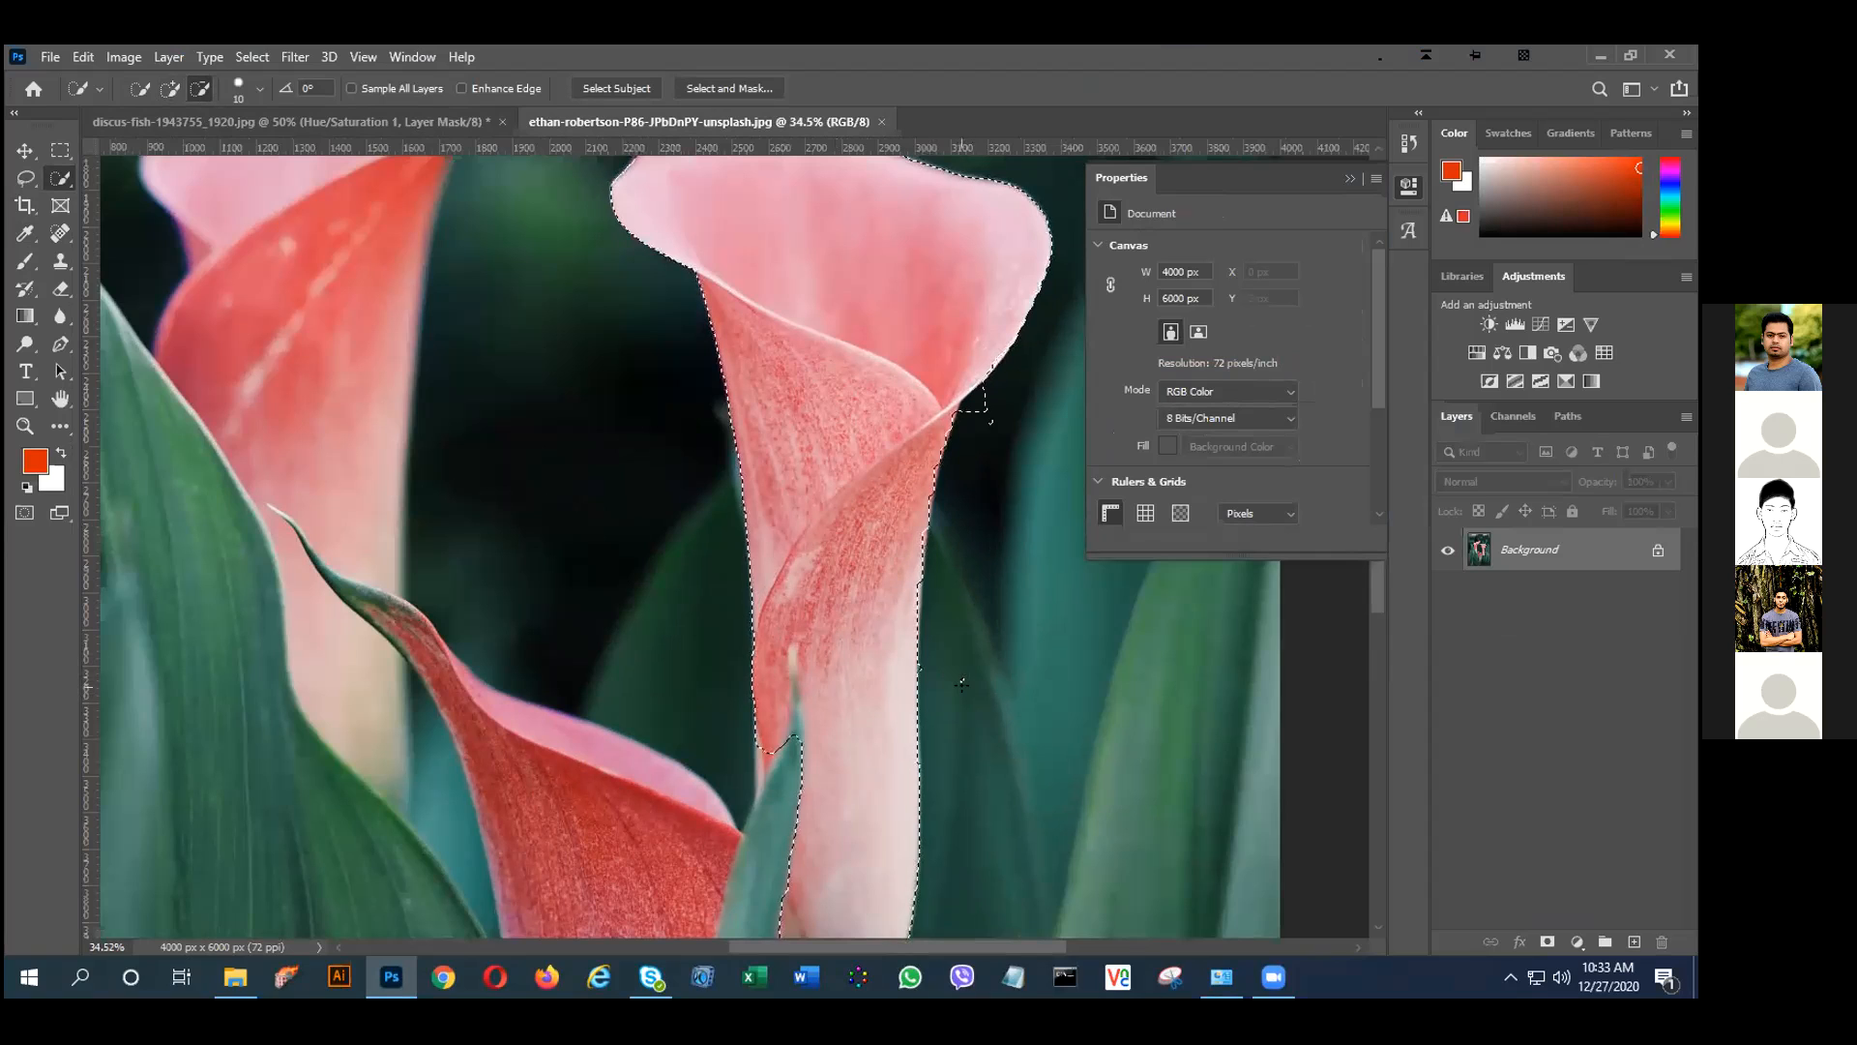
{"action": "mouse_move", "coordinate": [979, 426]}
{"action": "left_mouse_down"}
{"action": "mouse_move", "coordinate": [974, 384]}
{"action": "mouse_move", "coordinate": [977, 426]}
{"action": "left_mouse_up"}
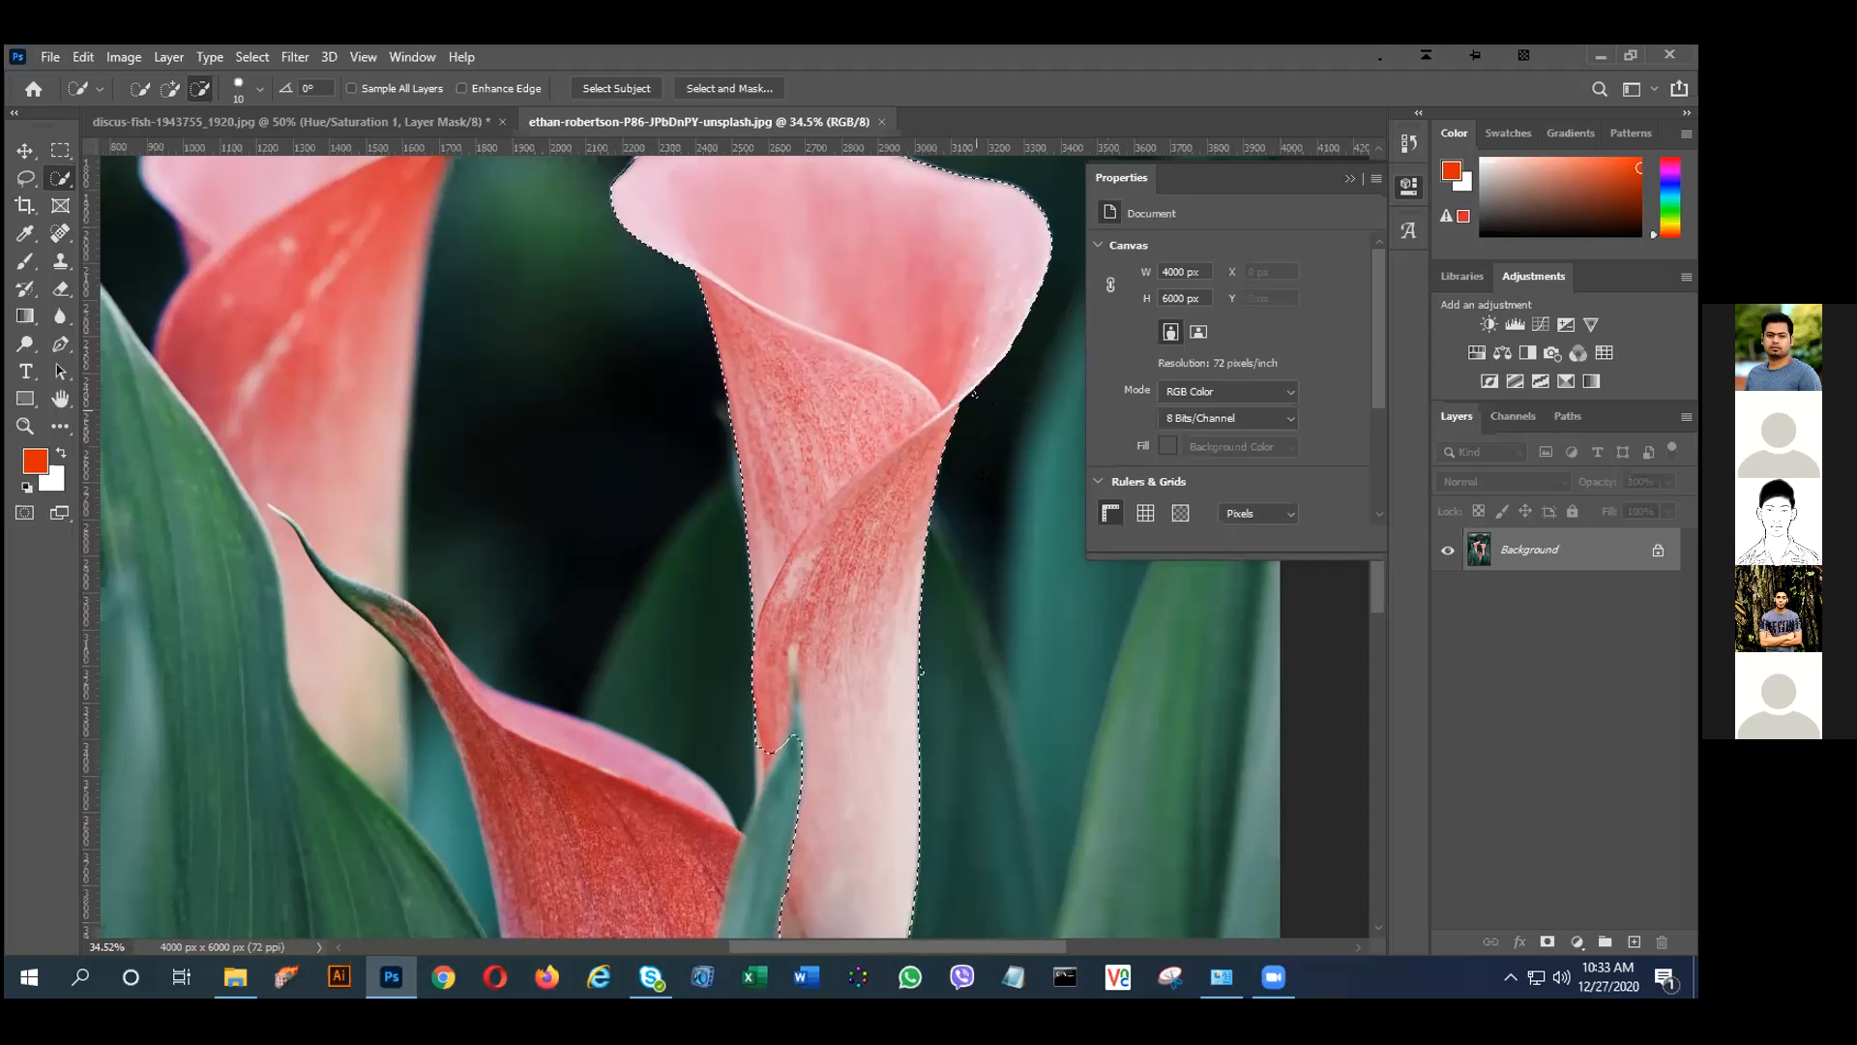
{"action": "left_click", "coordinate": [35, 462]}
{"action": "left_click", "coordinate": [731, 542]}
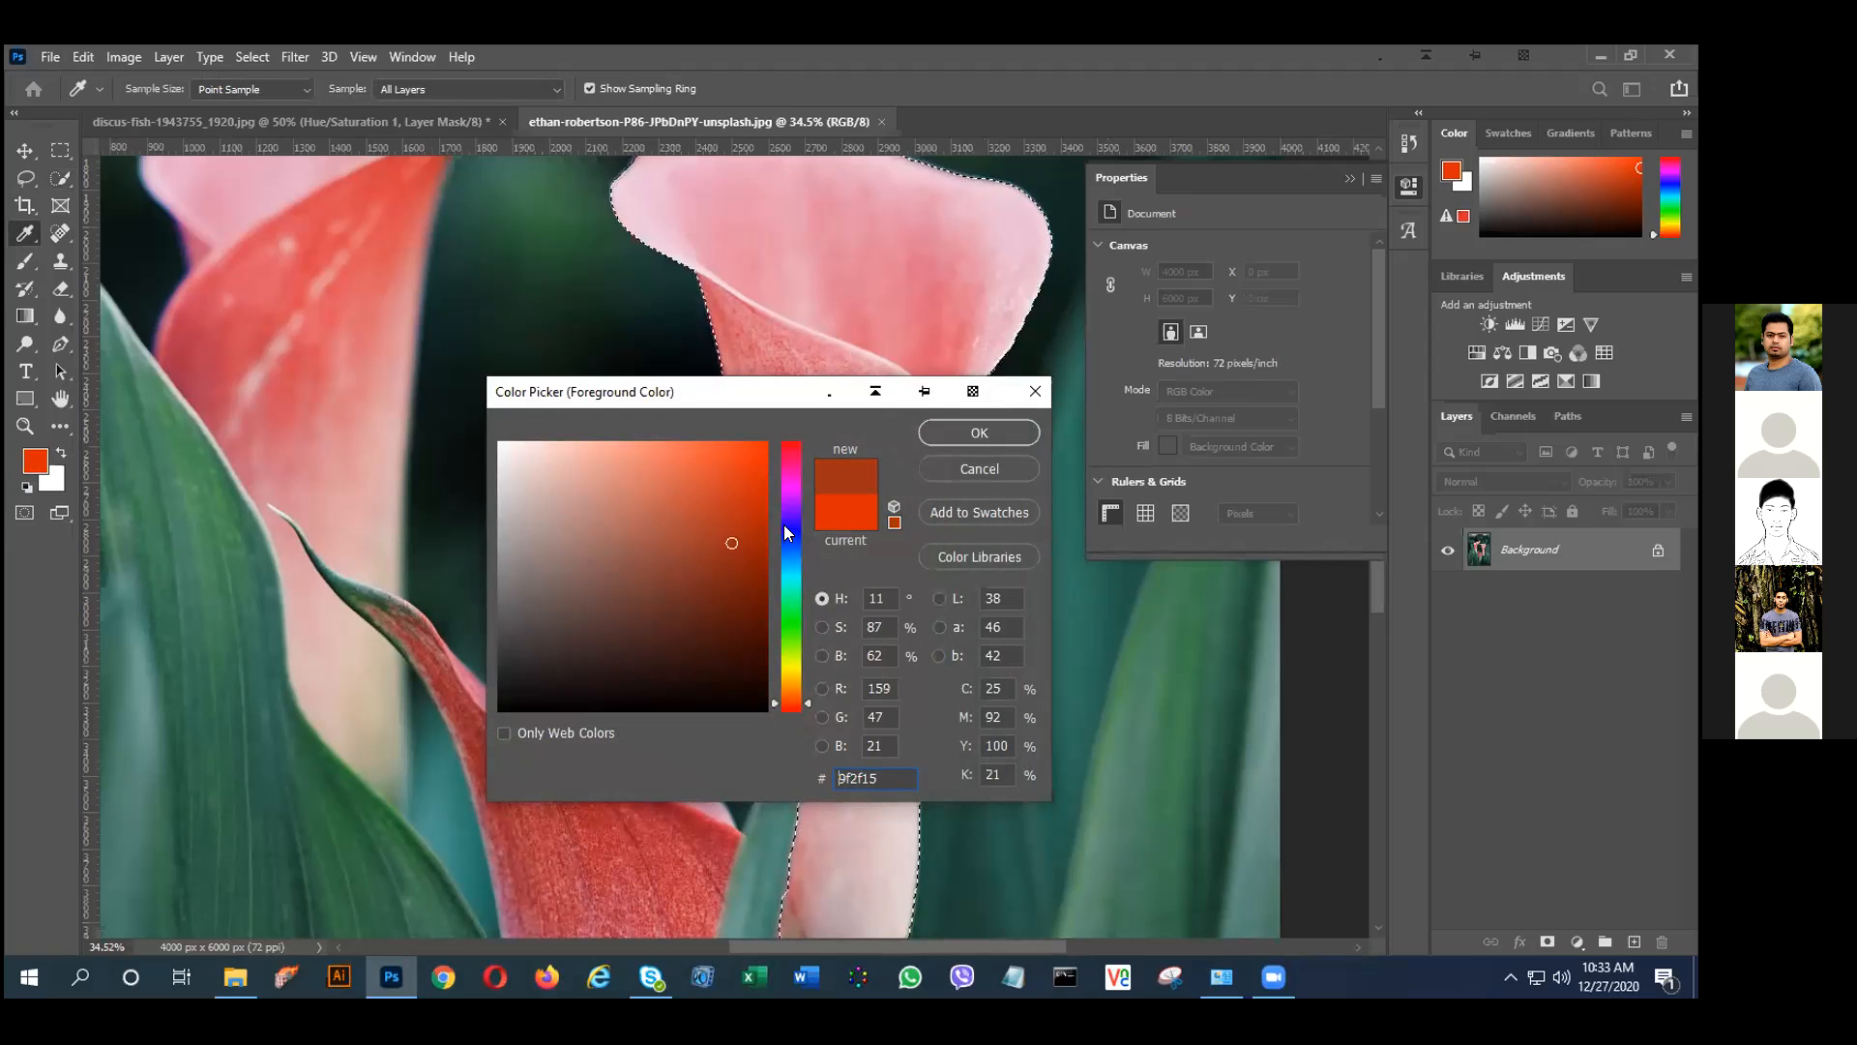
{"action": "left_click", "coordinate": [1034, 391]}
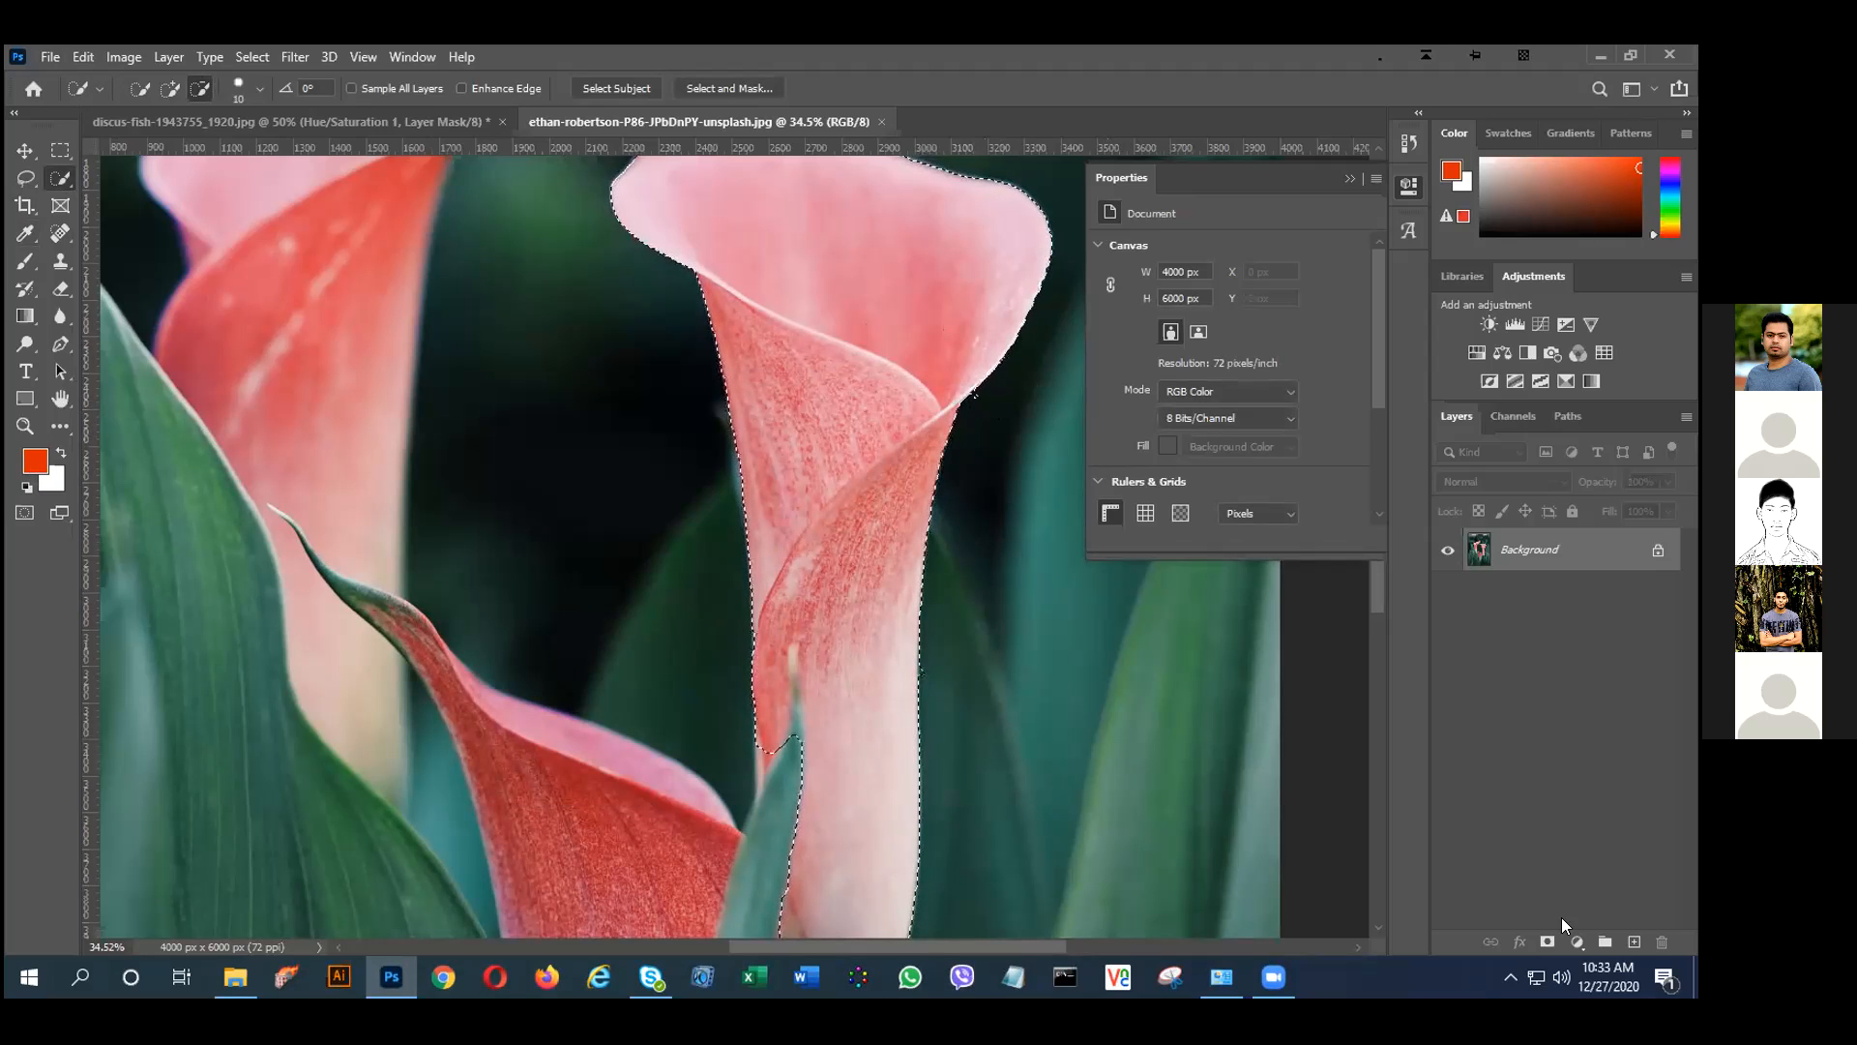
Add a Solid Color fill layer over the selected flower in dark green (178302).
{"action": "left_click", "coordinate": [1576, 939]}
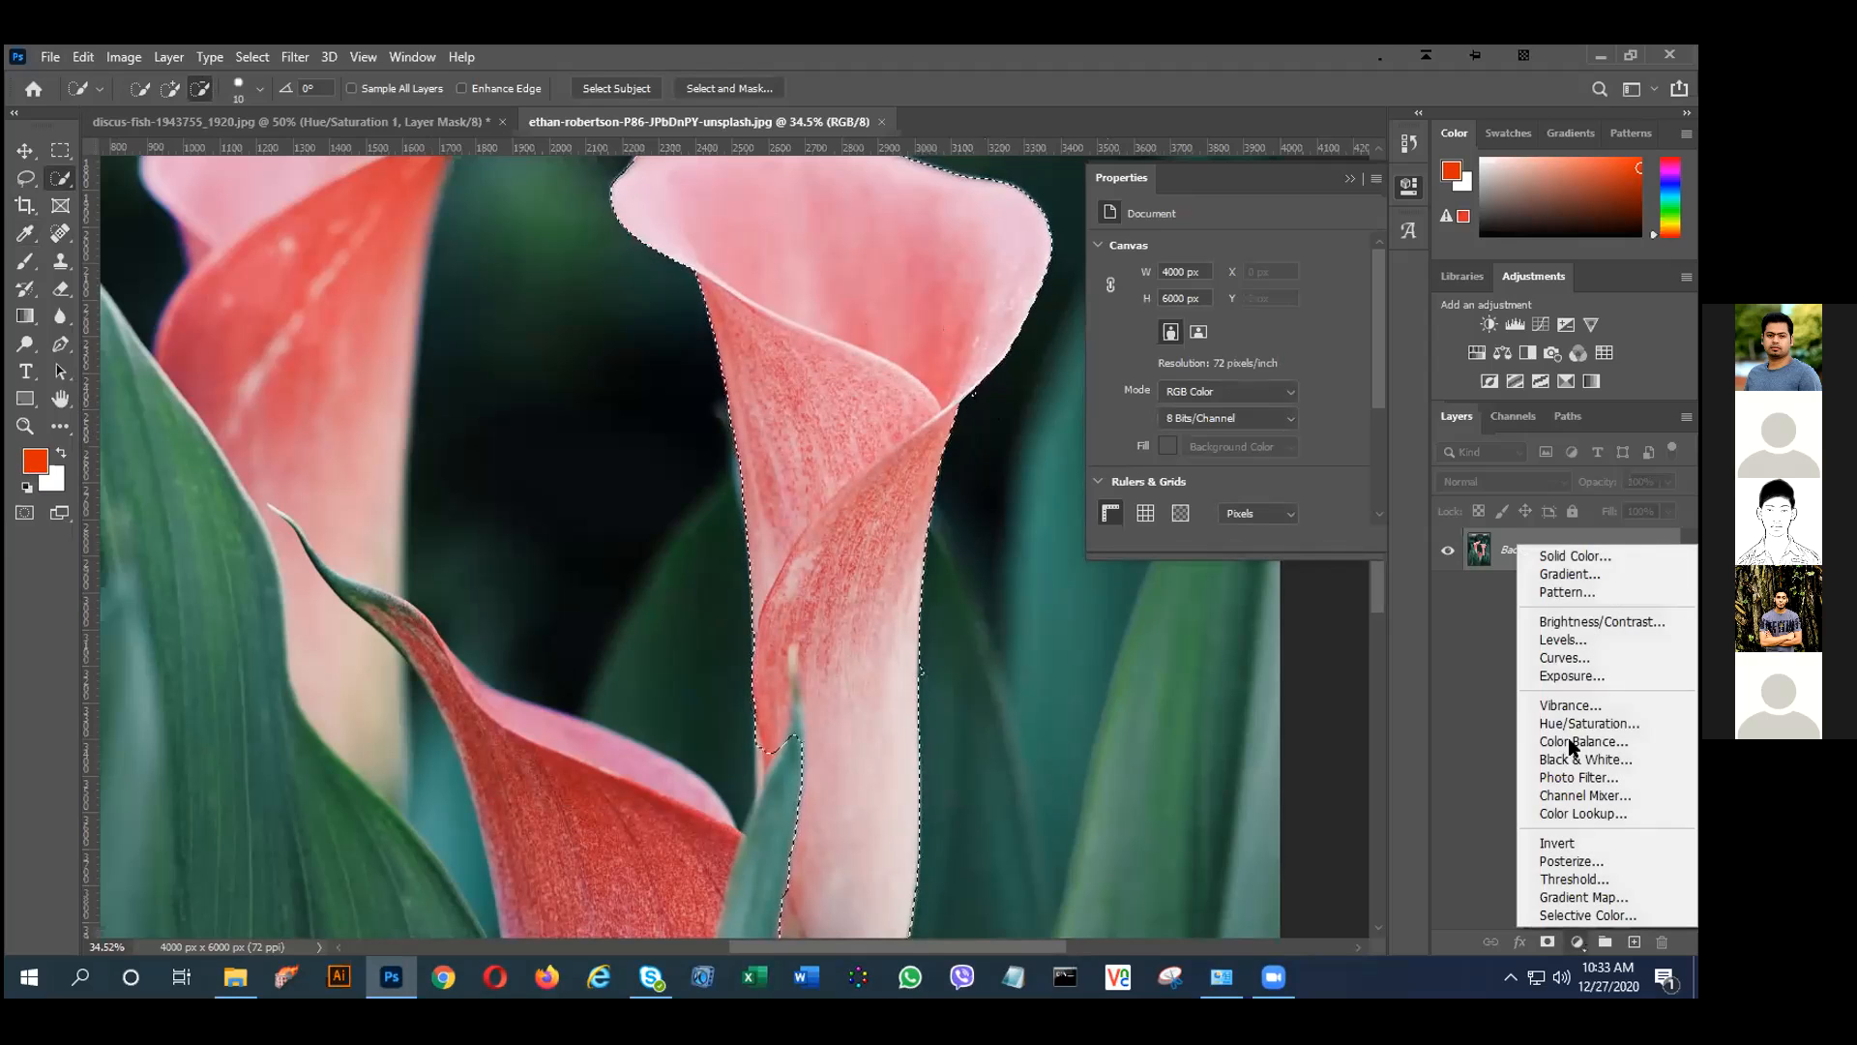
{"action": "left_click", "coordinate": [1540, 559]}
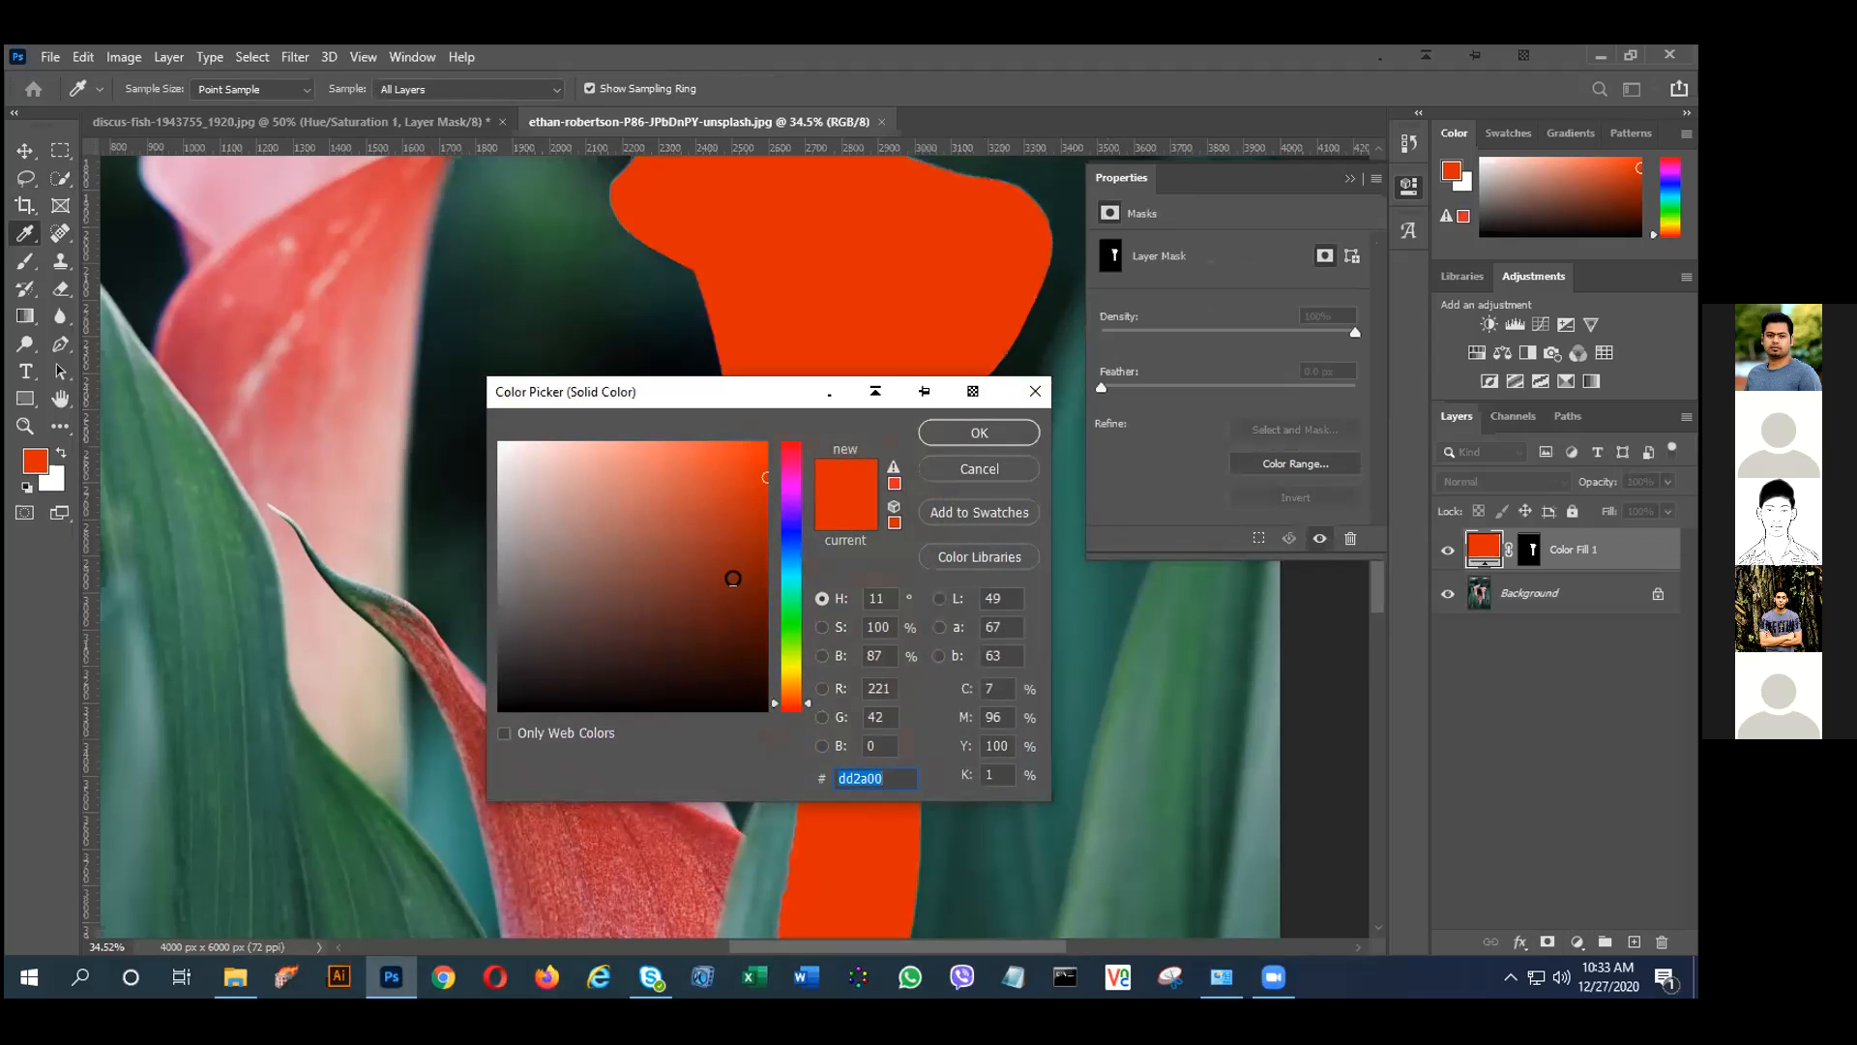
{"action": "left_click", "coordinate": [792, 628]}
{"action": "left_click", "coordinate": [764, 573]}
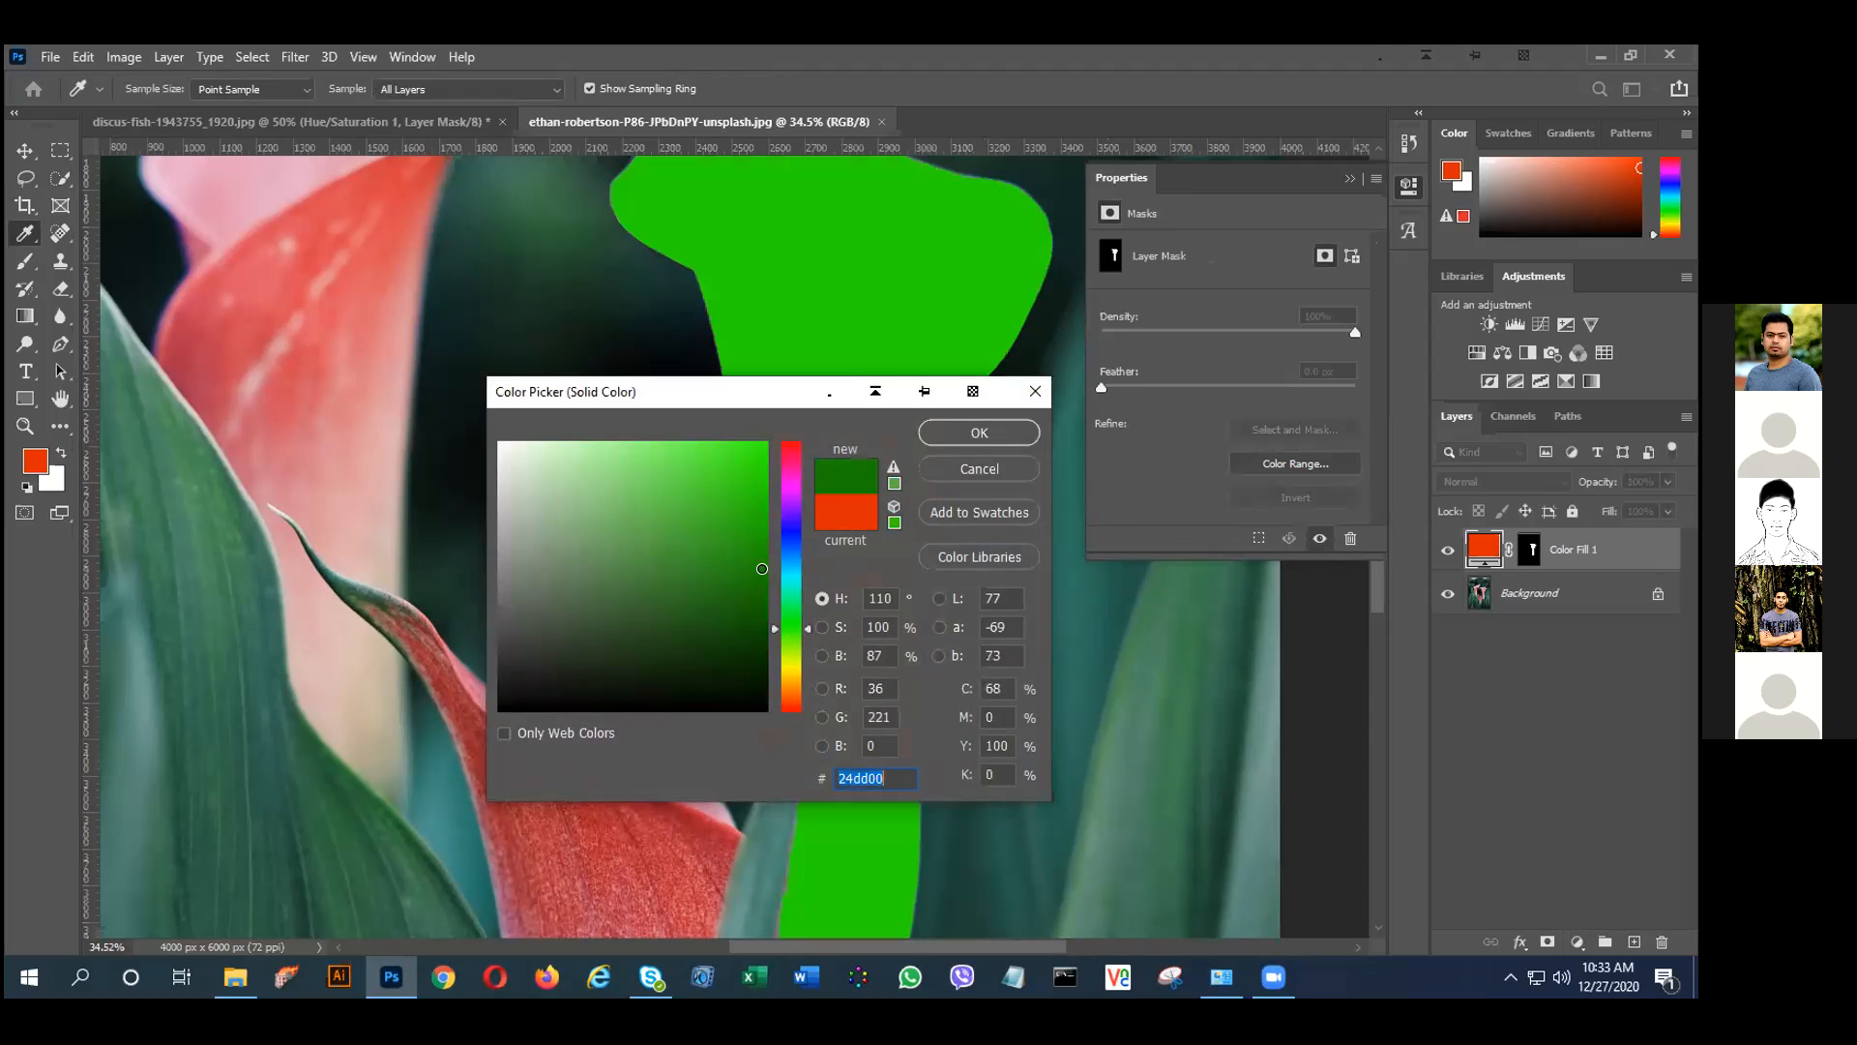
{"action": "left_click", "coordinate": [956, 436]}
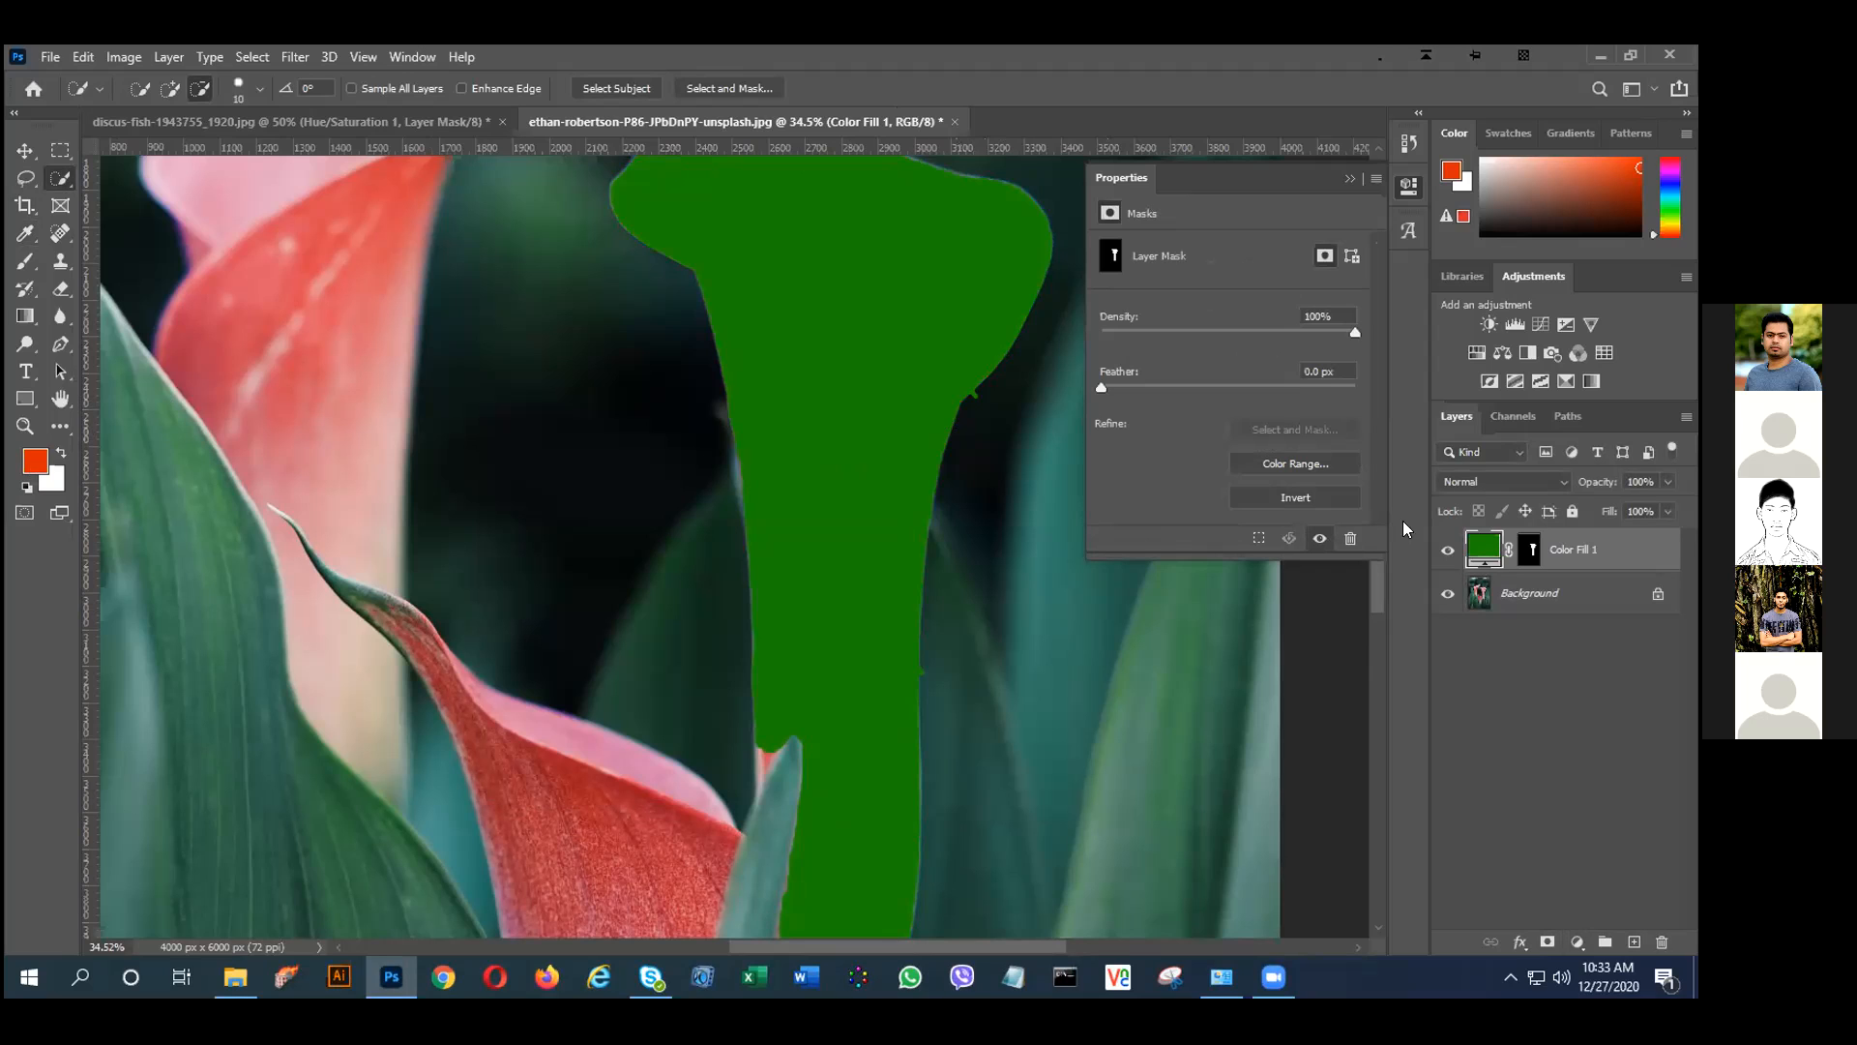
Try the Multiply blend mode on the fill layer, set it to Color instead, and collapse the layer mask properties.
{"action": "left_click", "coordinate": [1495, 484]}
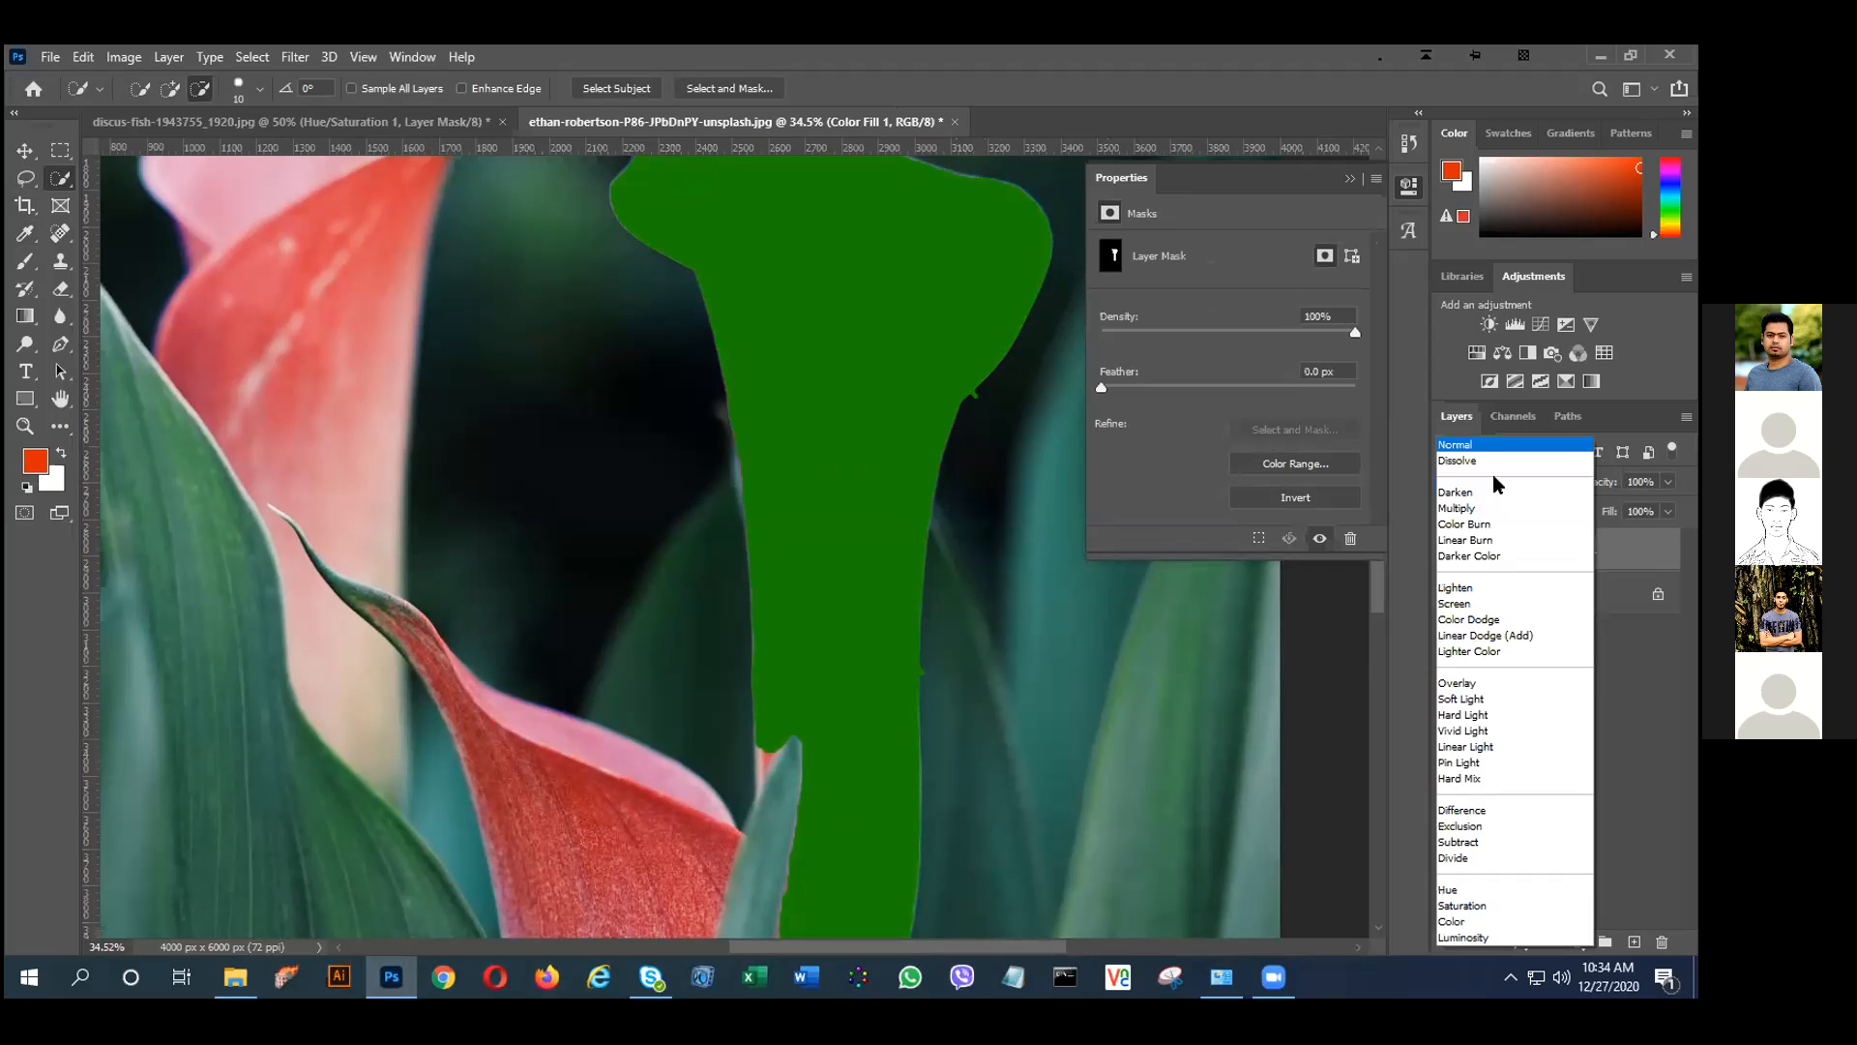
{"action": "left_click", "coordinate": [1475, 510]}
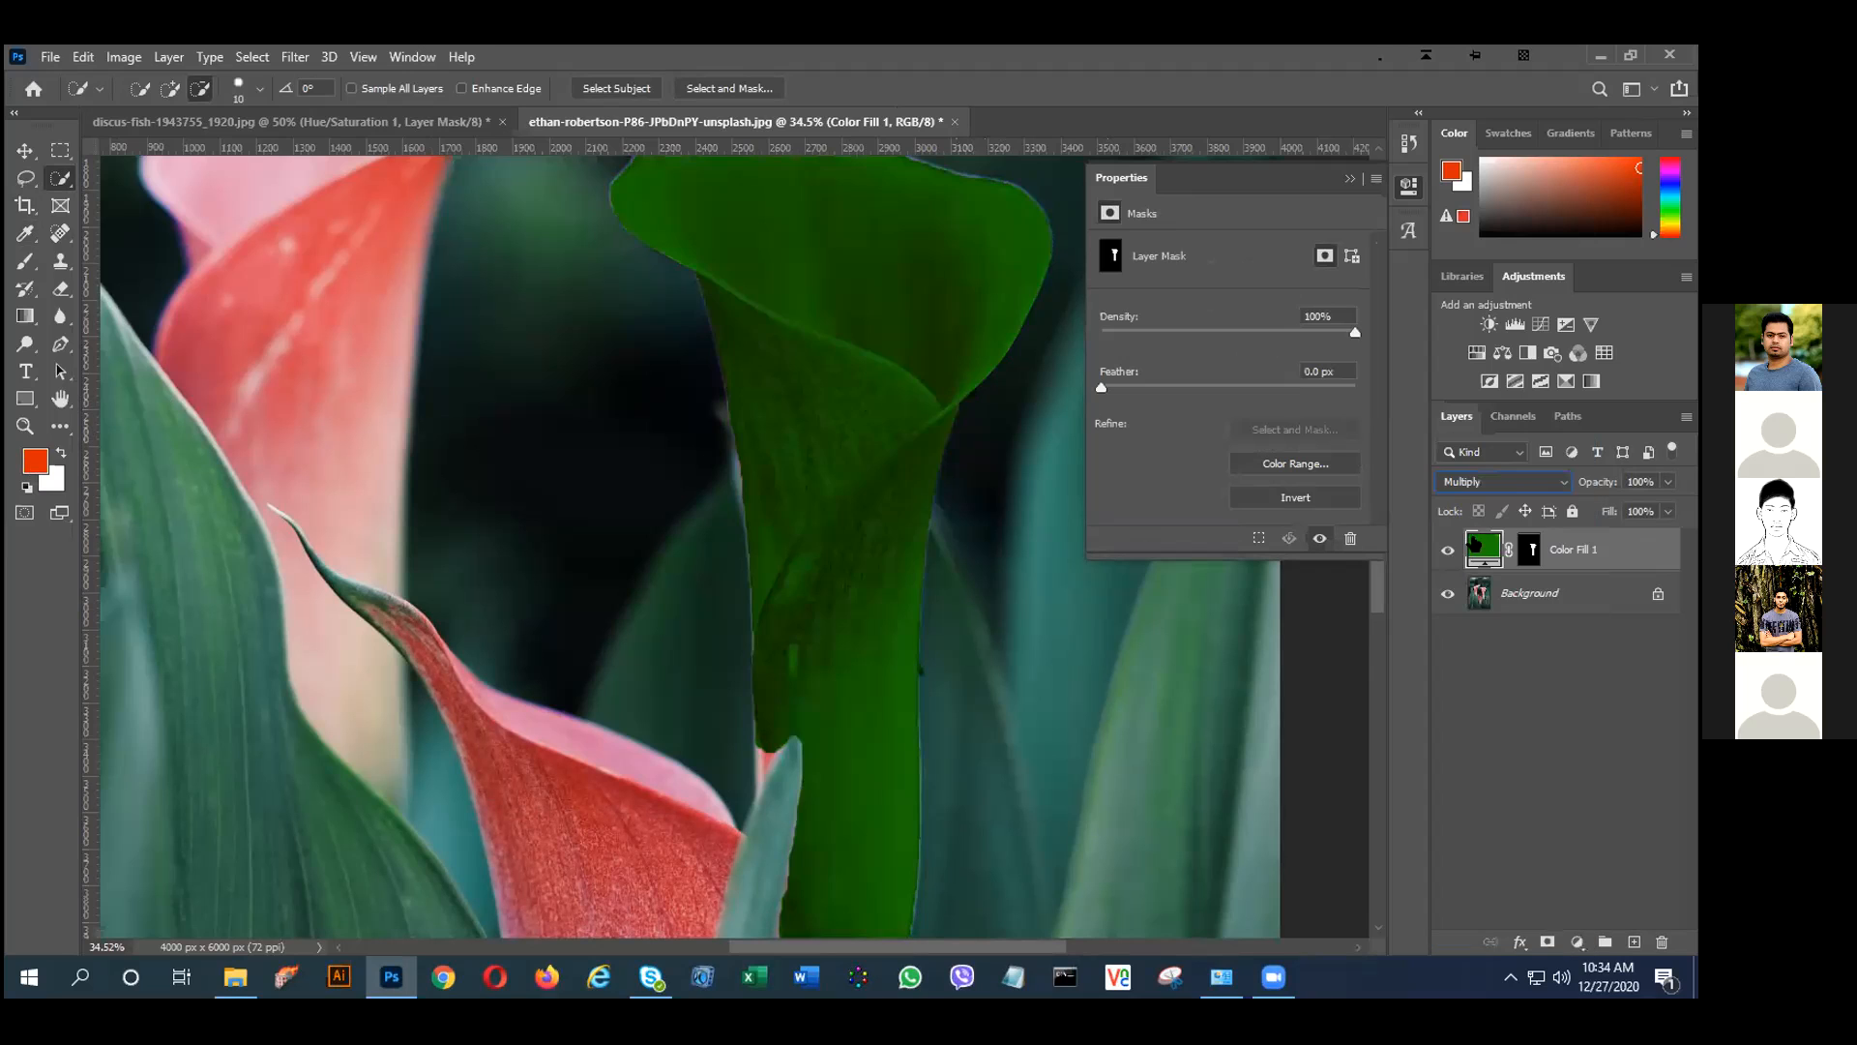
{"action": "left_click", "coordinate": [1496, 483]}
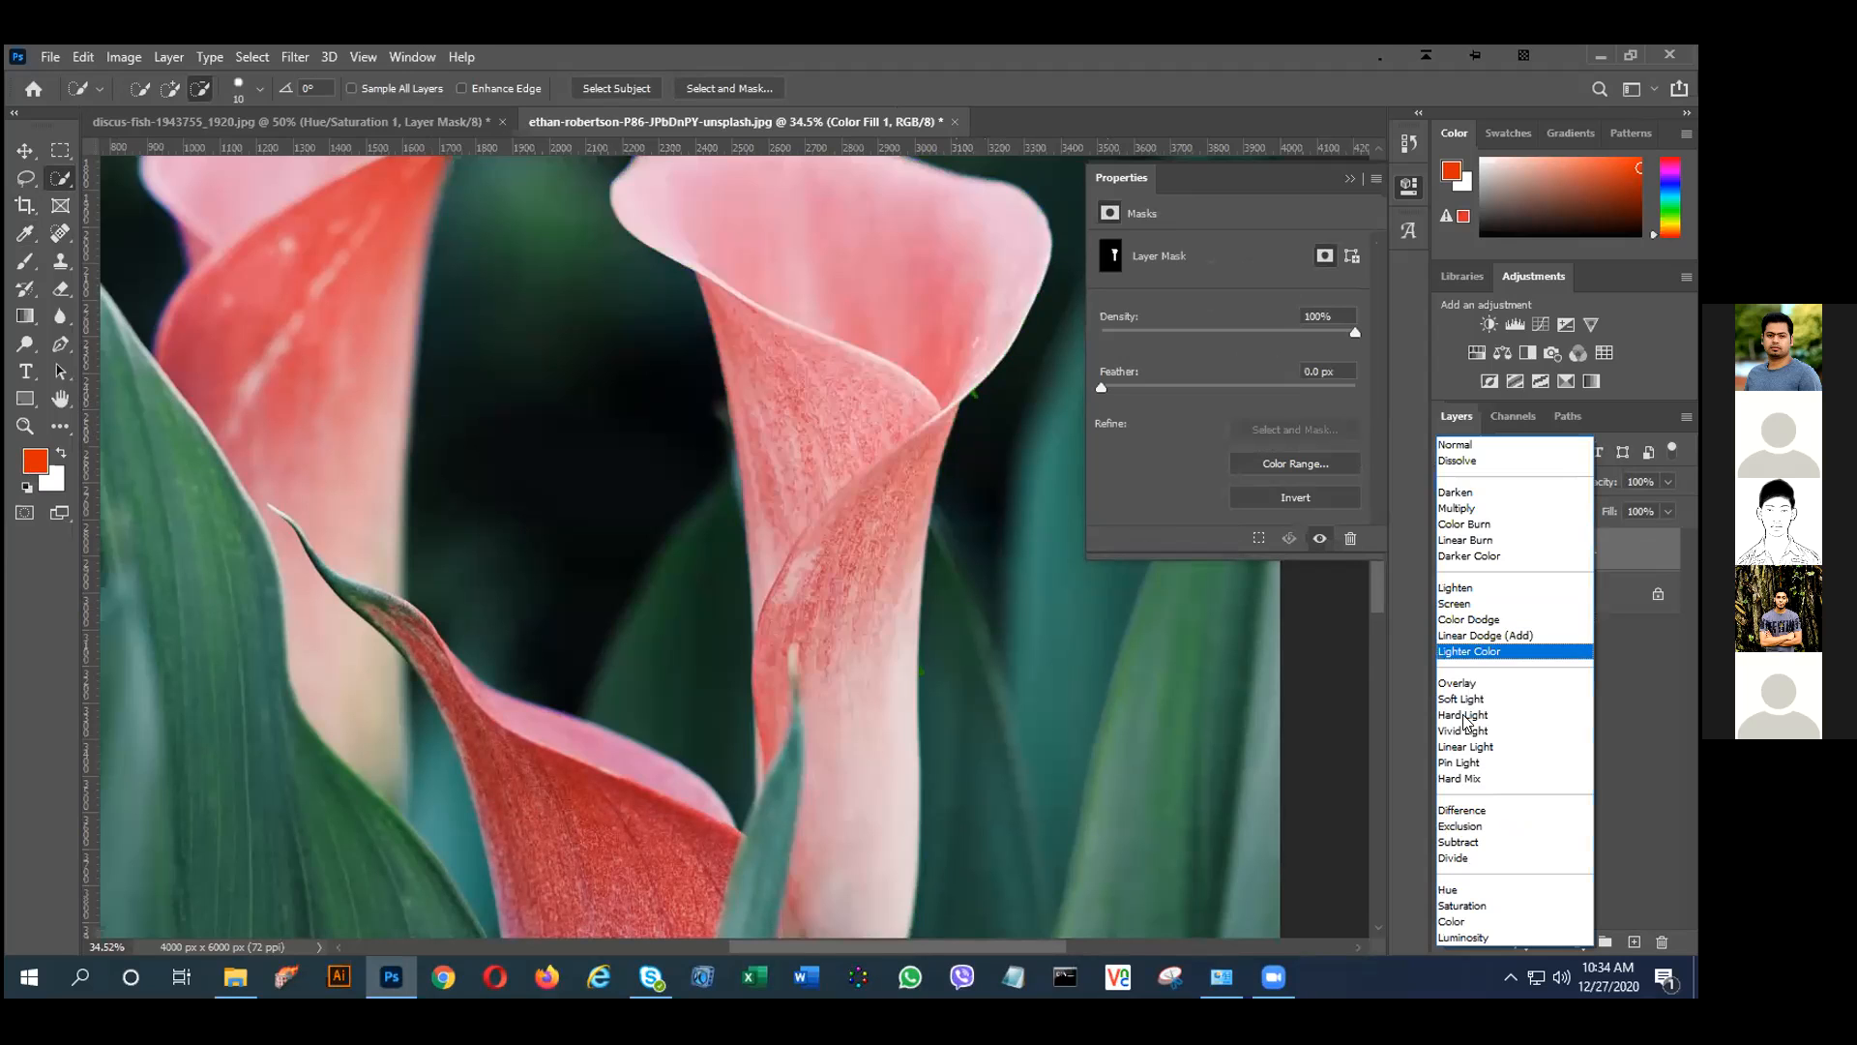
{"action": "left_click", "coordinate": [1474, 922]}
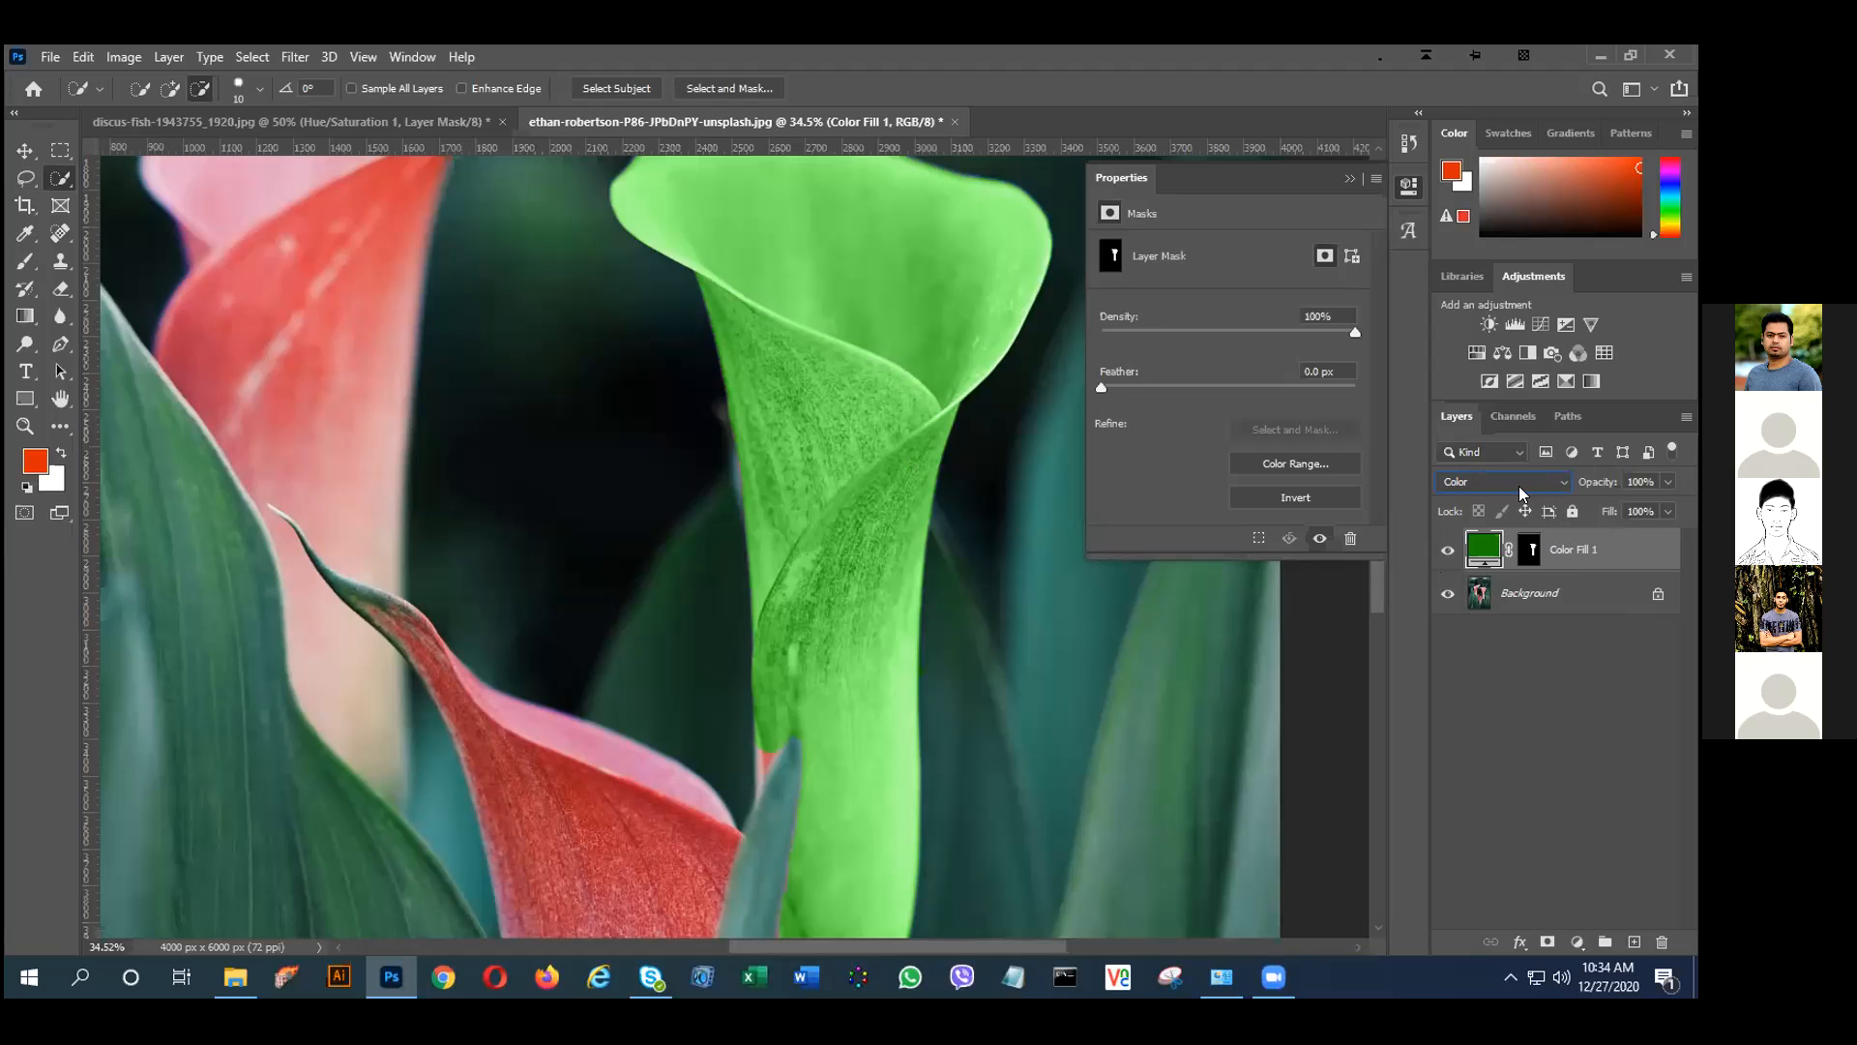
{"action": "left_click", "coordinate": [1351, 178]}
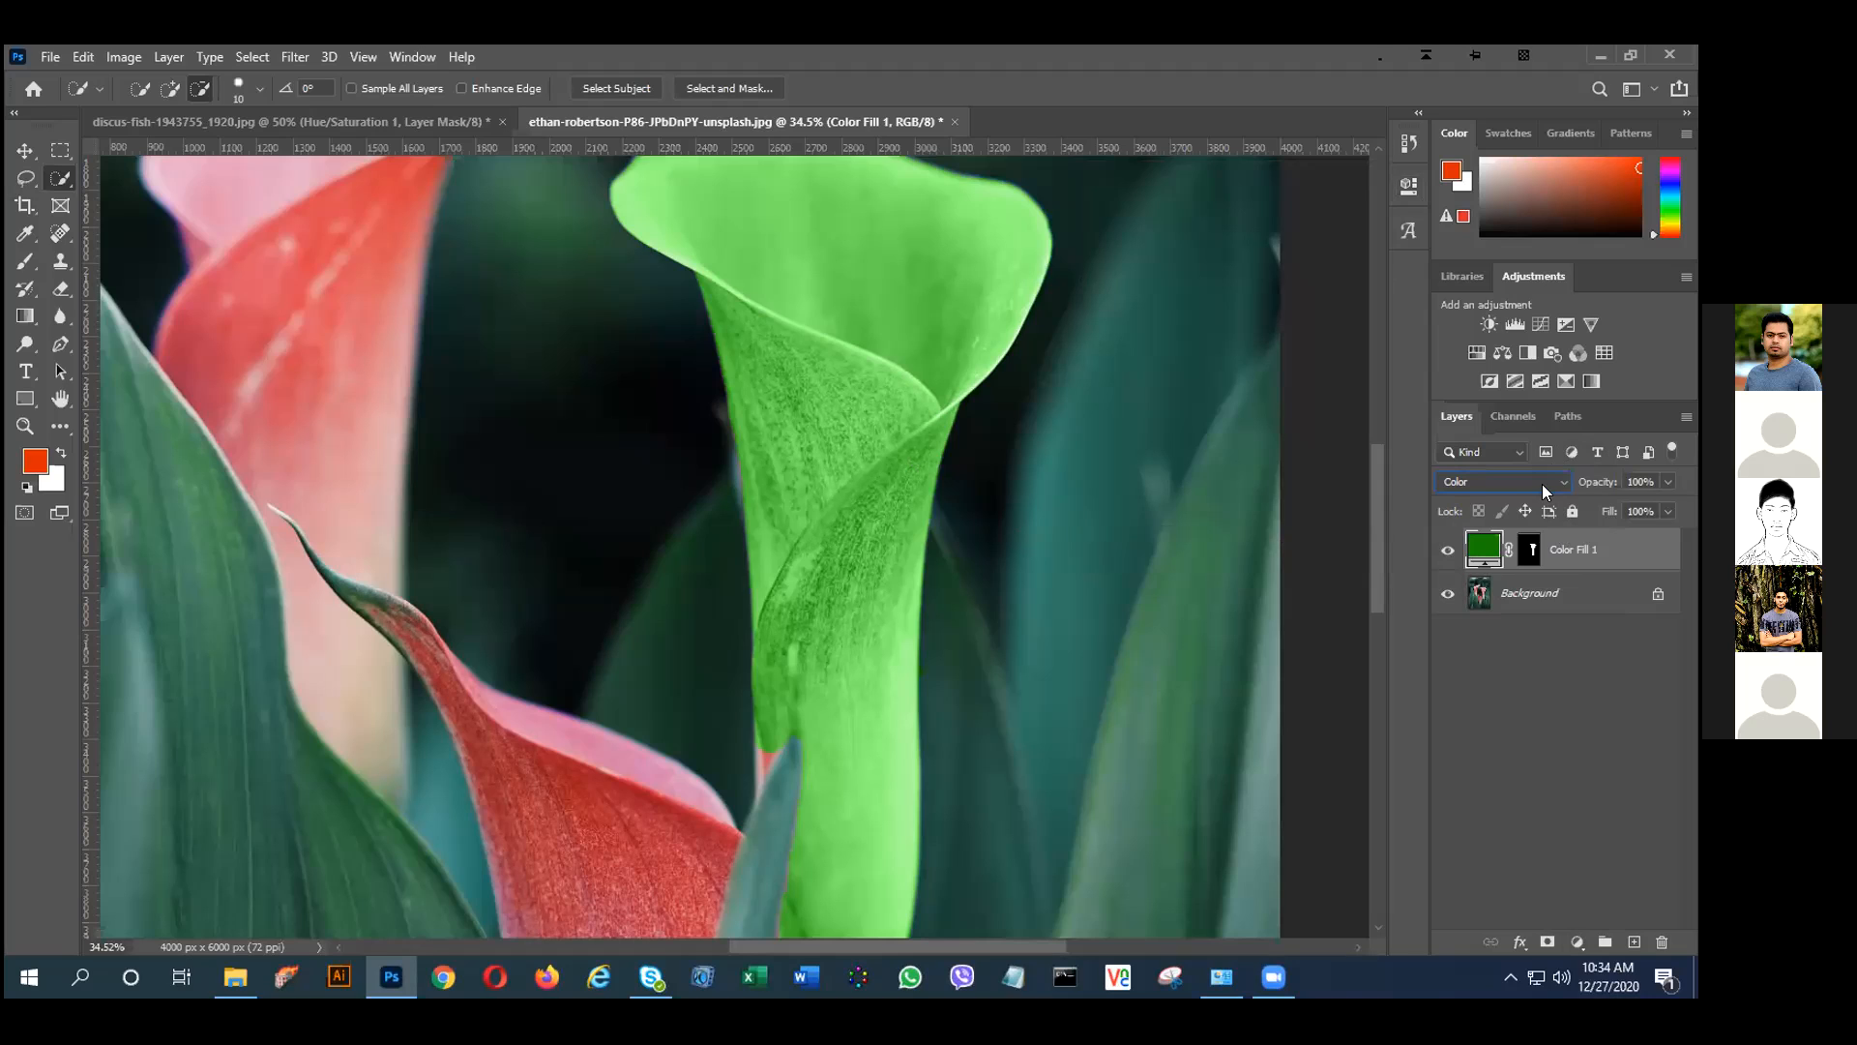
Open the fill layer's blending options and split the Underlying Layer's highlight limit to 204 / 255 under Blend If.
{"action": "double_click", "coordinate": [1645, 550]}
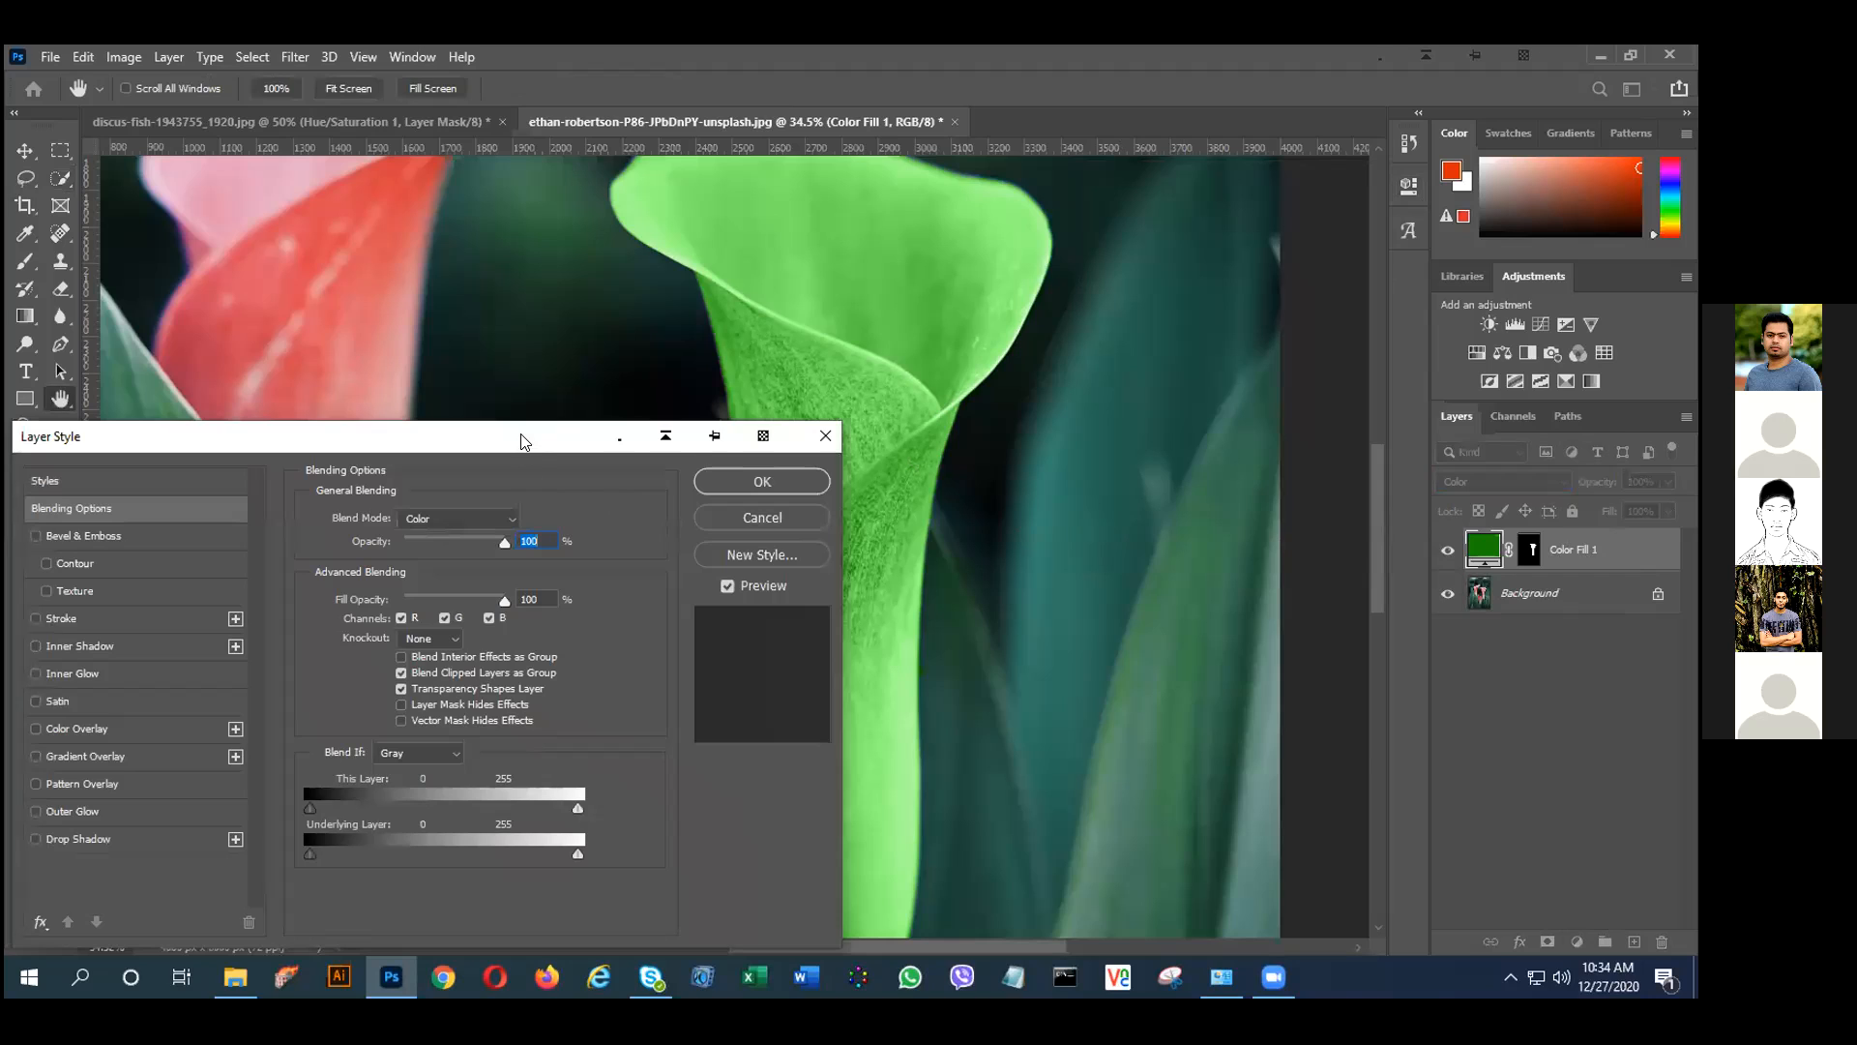
{"action": "left_click_drag", "start_coordinate": [521, 441], "coordinate": [1454, 254]}
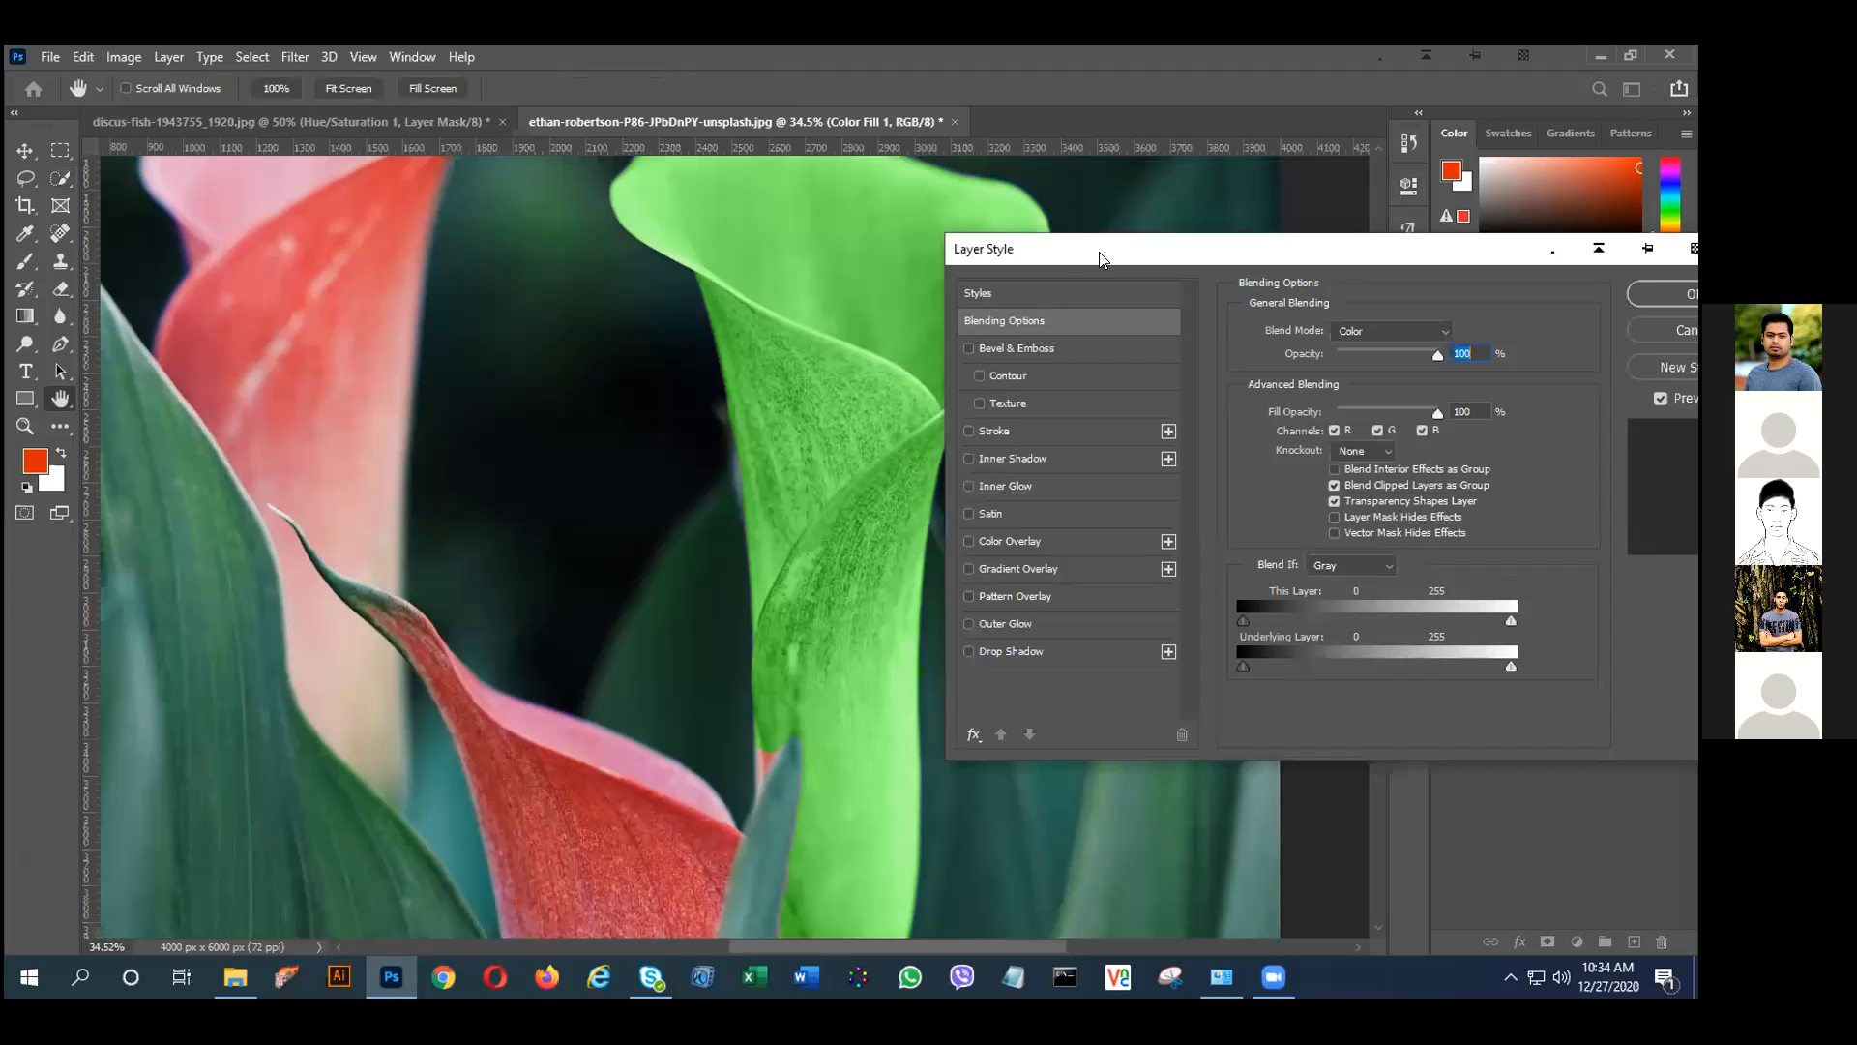
{"action": "left_click_drag", "start_coordinate": [1100, 259], "coordinate": [1122, 165]}
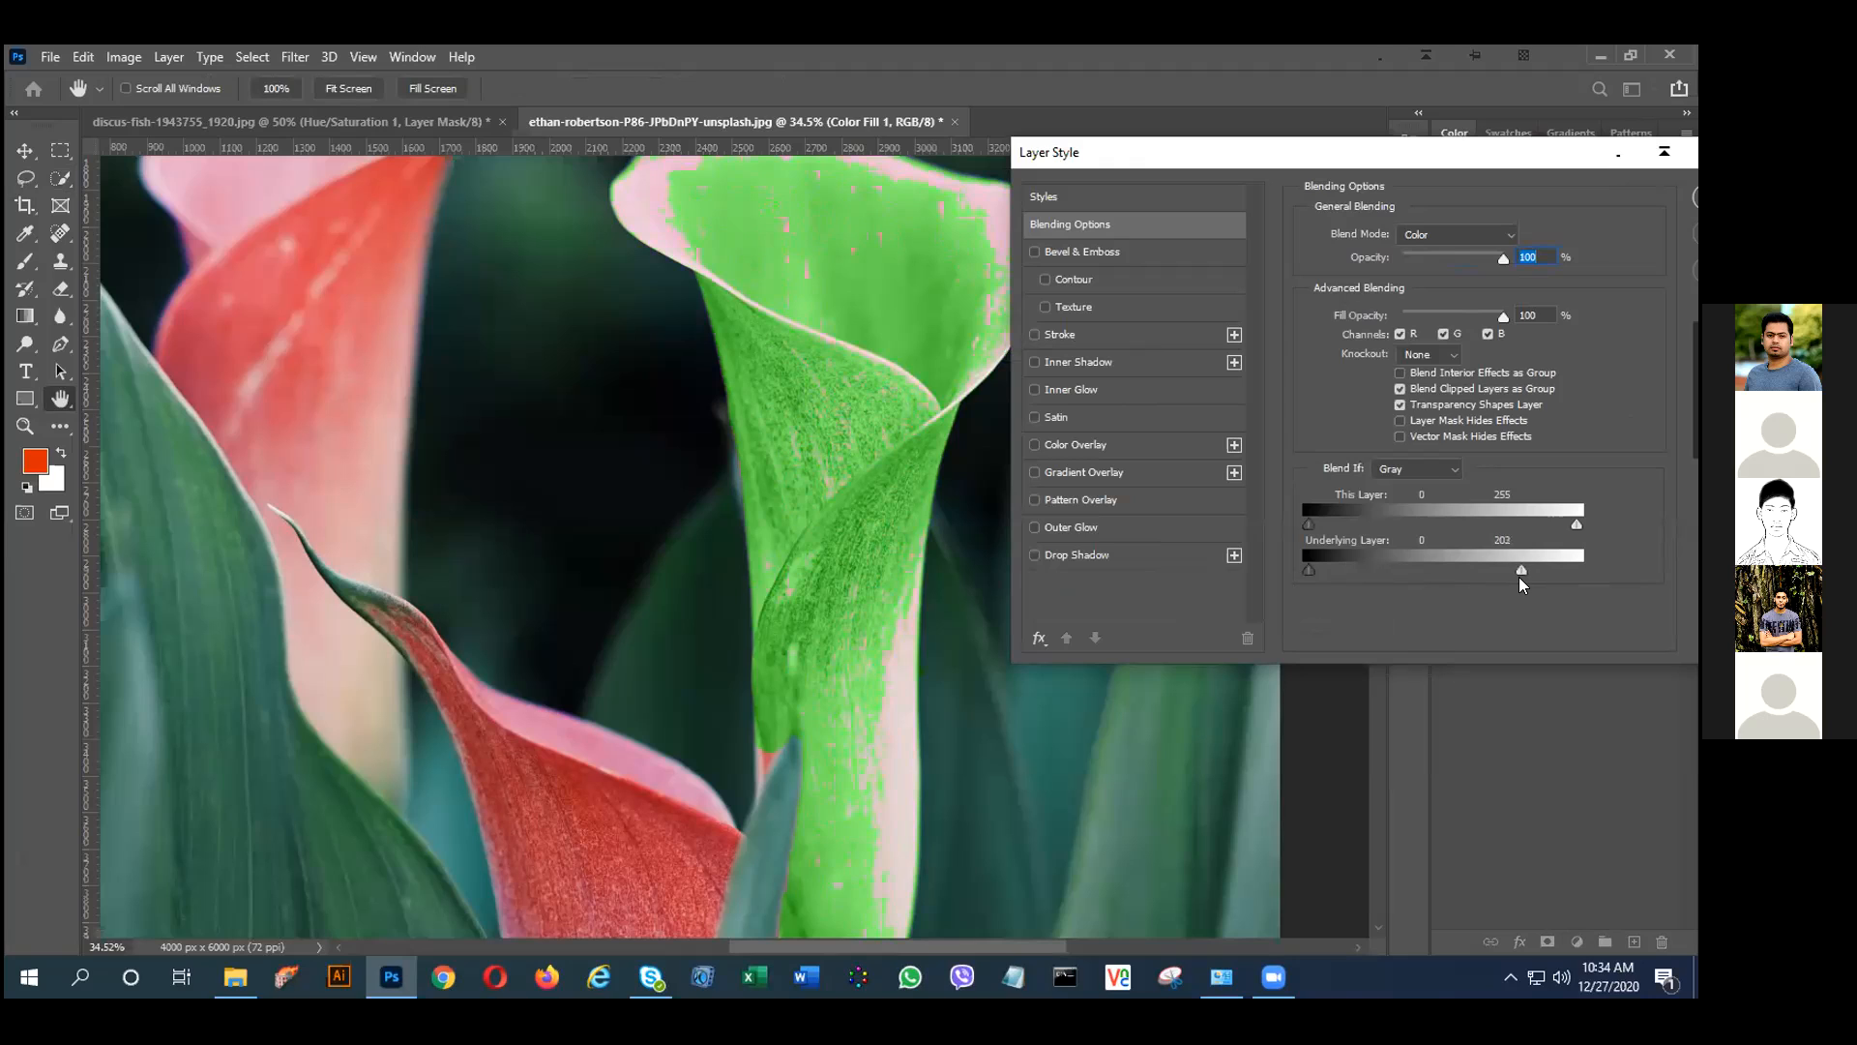
{"action": "left_click_drag", "start_coordinate": [1522, 569], "coordinate": [1530, 569]}
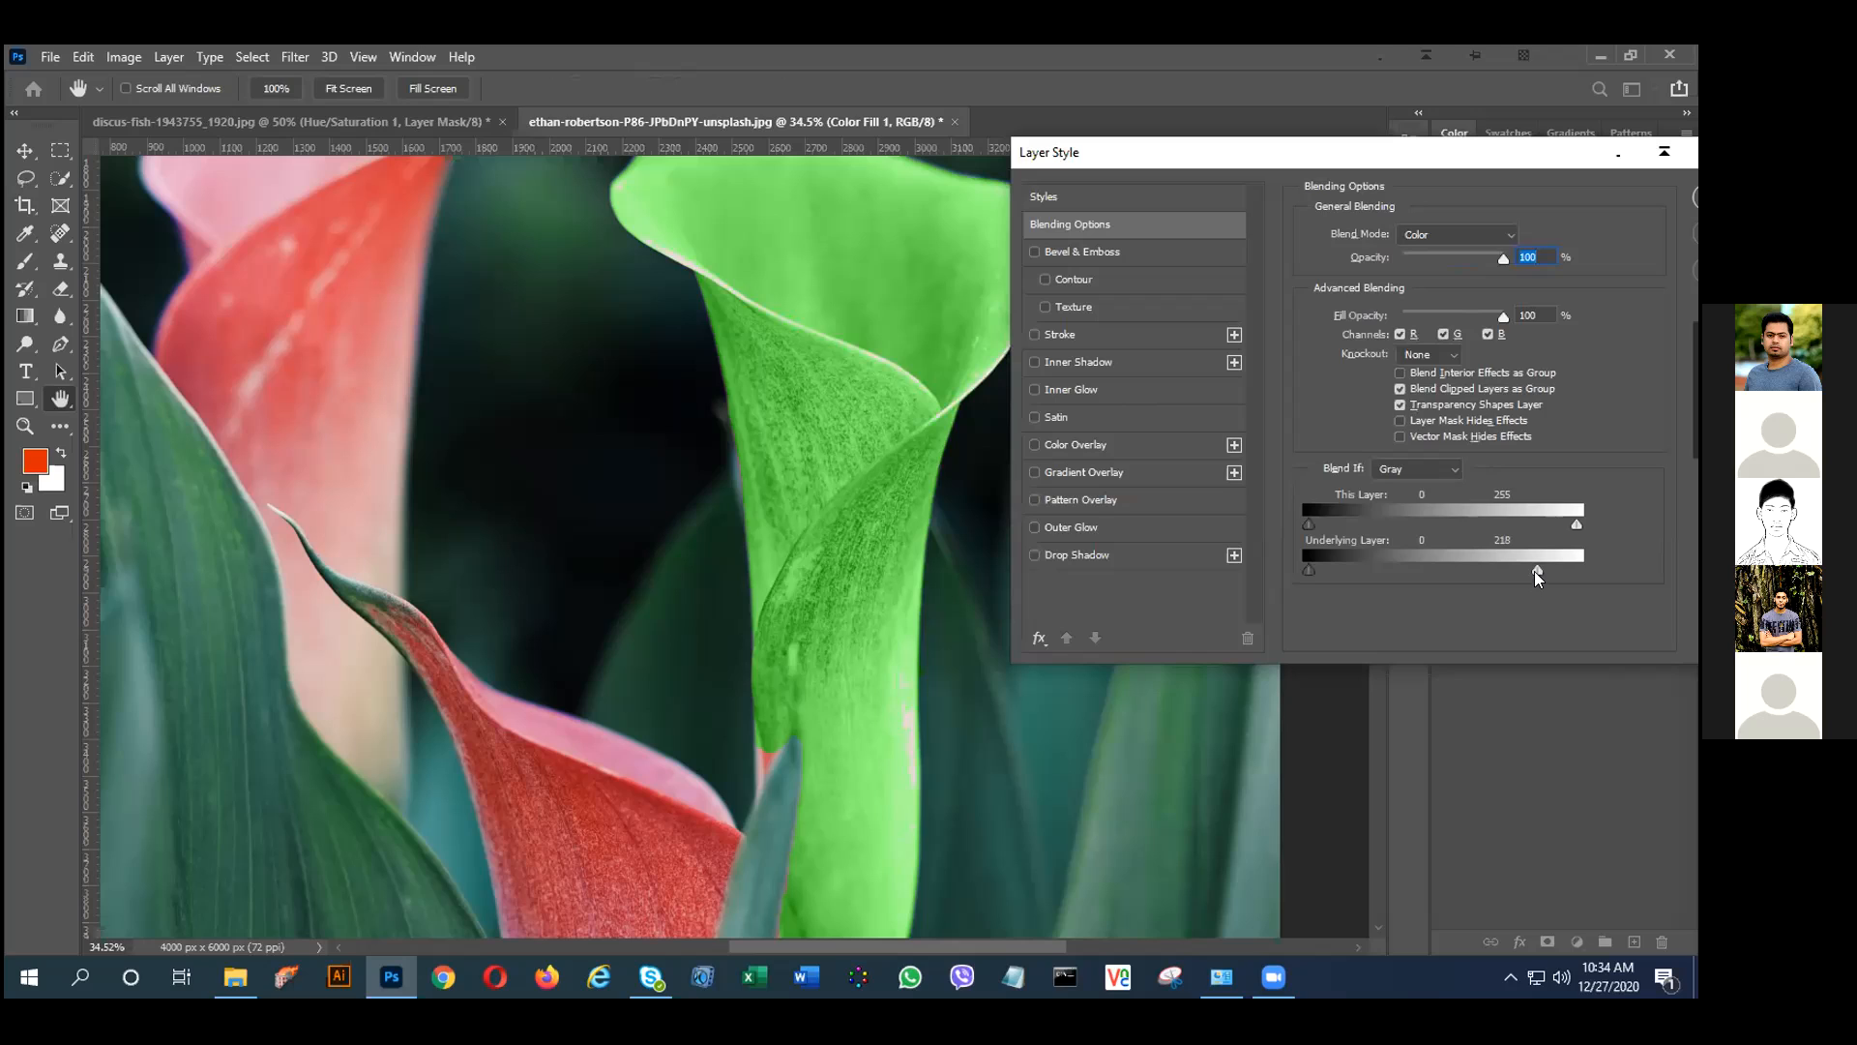
{"action": "mouse_move", "coordinate": [1539, 569]}
{"action": "left_mouse_down"}
{"action": "mouse_move", "coordinate": [1565, 575]}
{"action": "mouse_move", "coordinate": [1529, 577]}
{"action": "left_mouse_up"}
Split the Underlying Layer's shadow limit to 0 / 67 and apply the blending options to the fill layer.
{"action": "left_click_drag", "start_coordinate": [1310, 570], "coordinate": [1341, 579]}
{"action": "left_click", "coordinate": [1364, 569], "text": "alt"}
{"action": "left_click_drag", "start_coordinate": [1360, 569], "coordinate": [1312, 588]}
{"action": "left_click_drag", "start_coordinate": [1299, 158], "coordinate": [1088, 347]}
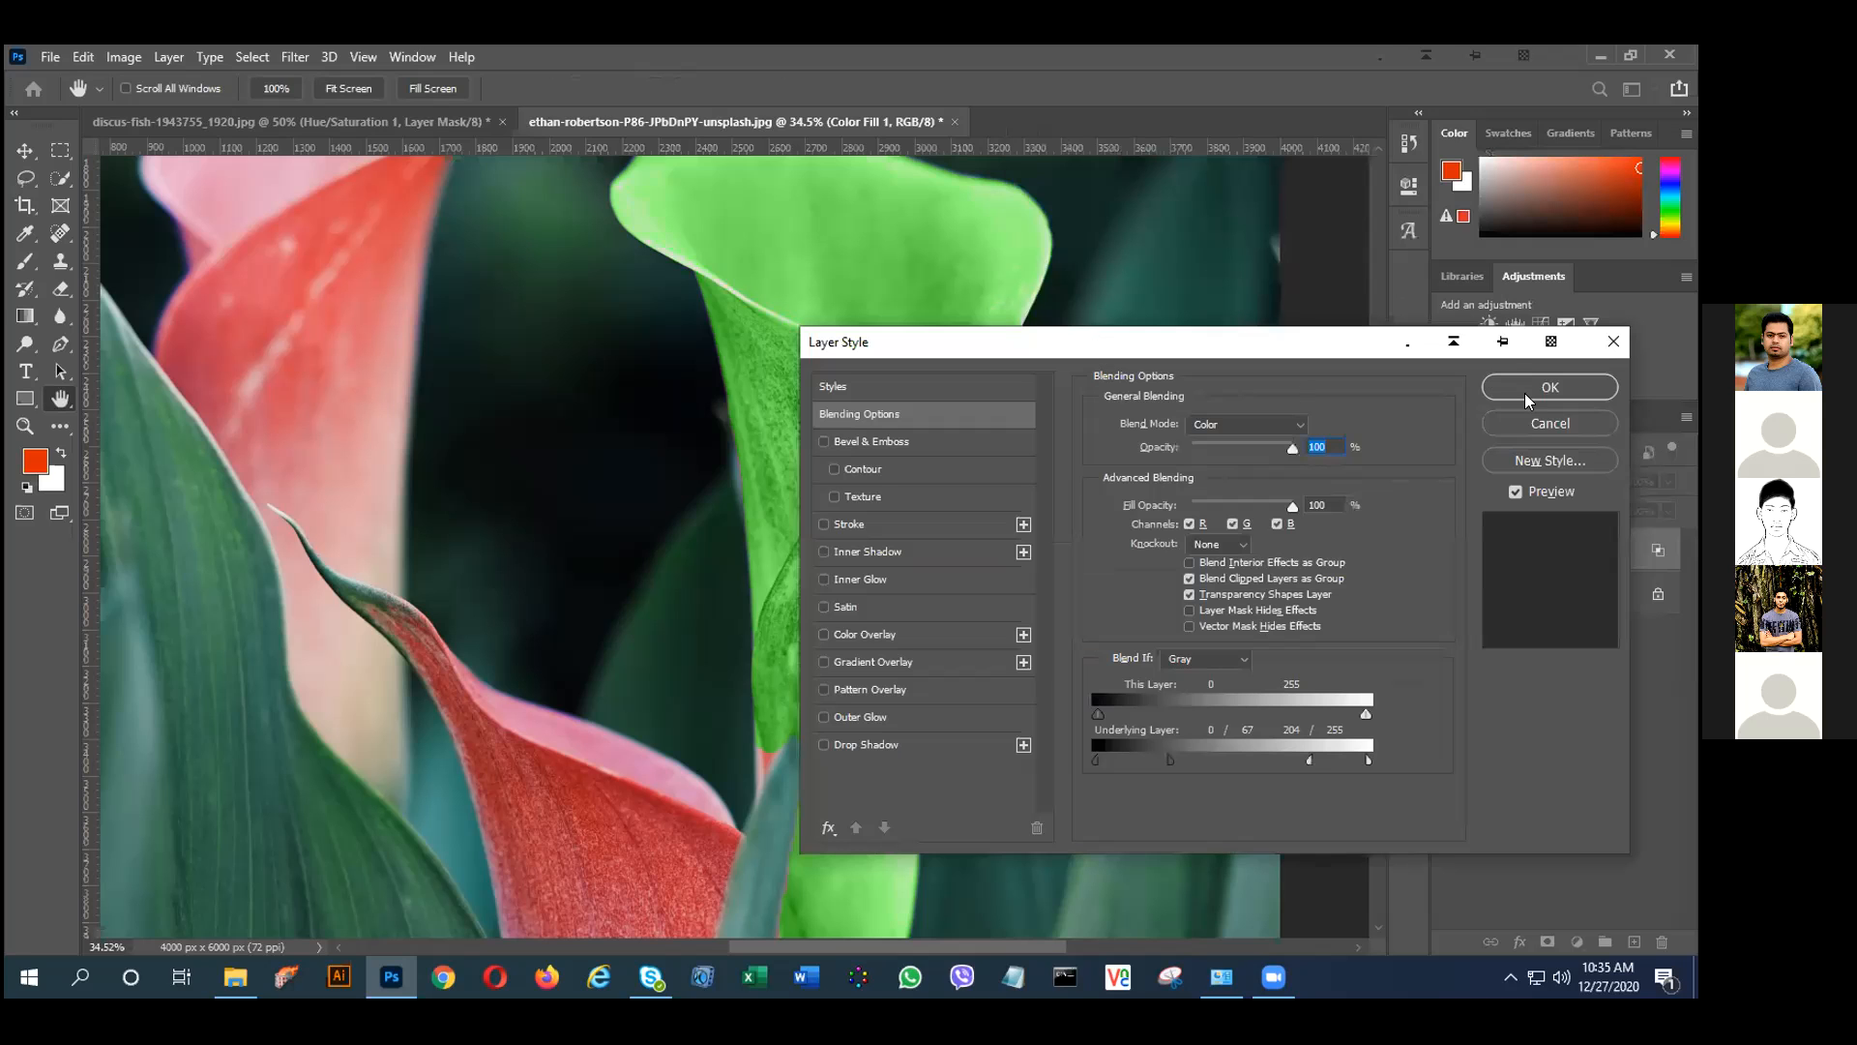
{"action": "left_click", "coordinate": [1525, 392]}
{"action": "key", "text": "w"}
{"action": "scroll", "coordinate": [983, 598], "scroll_direction": "down", "scroll_amount": 2}
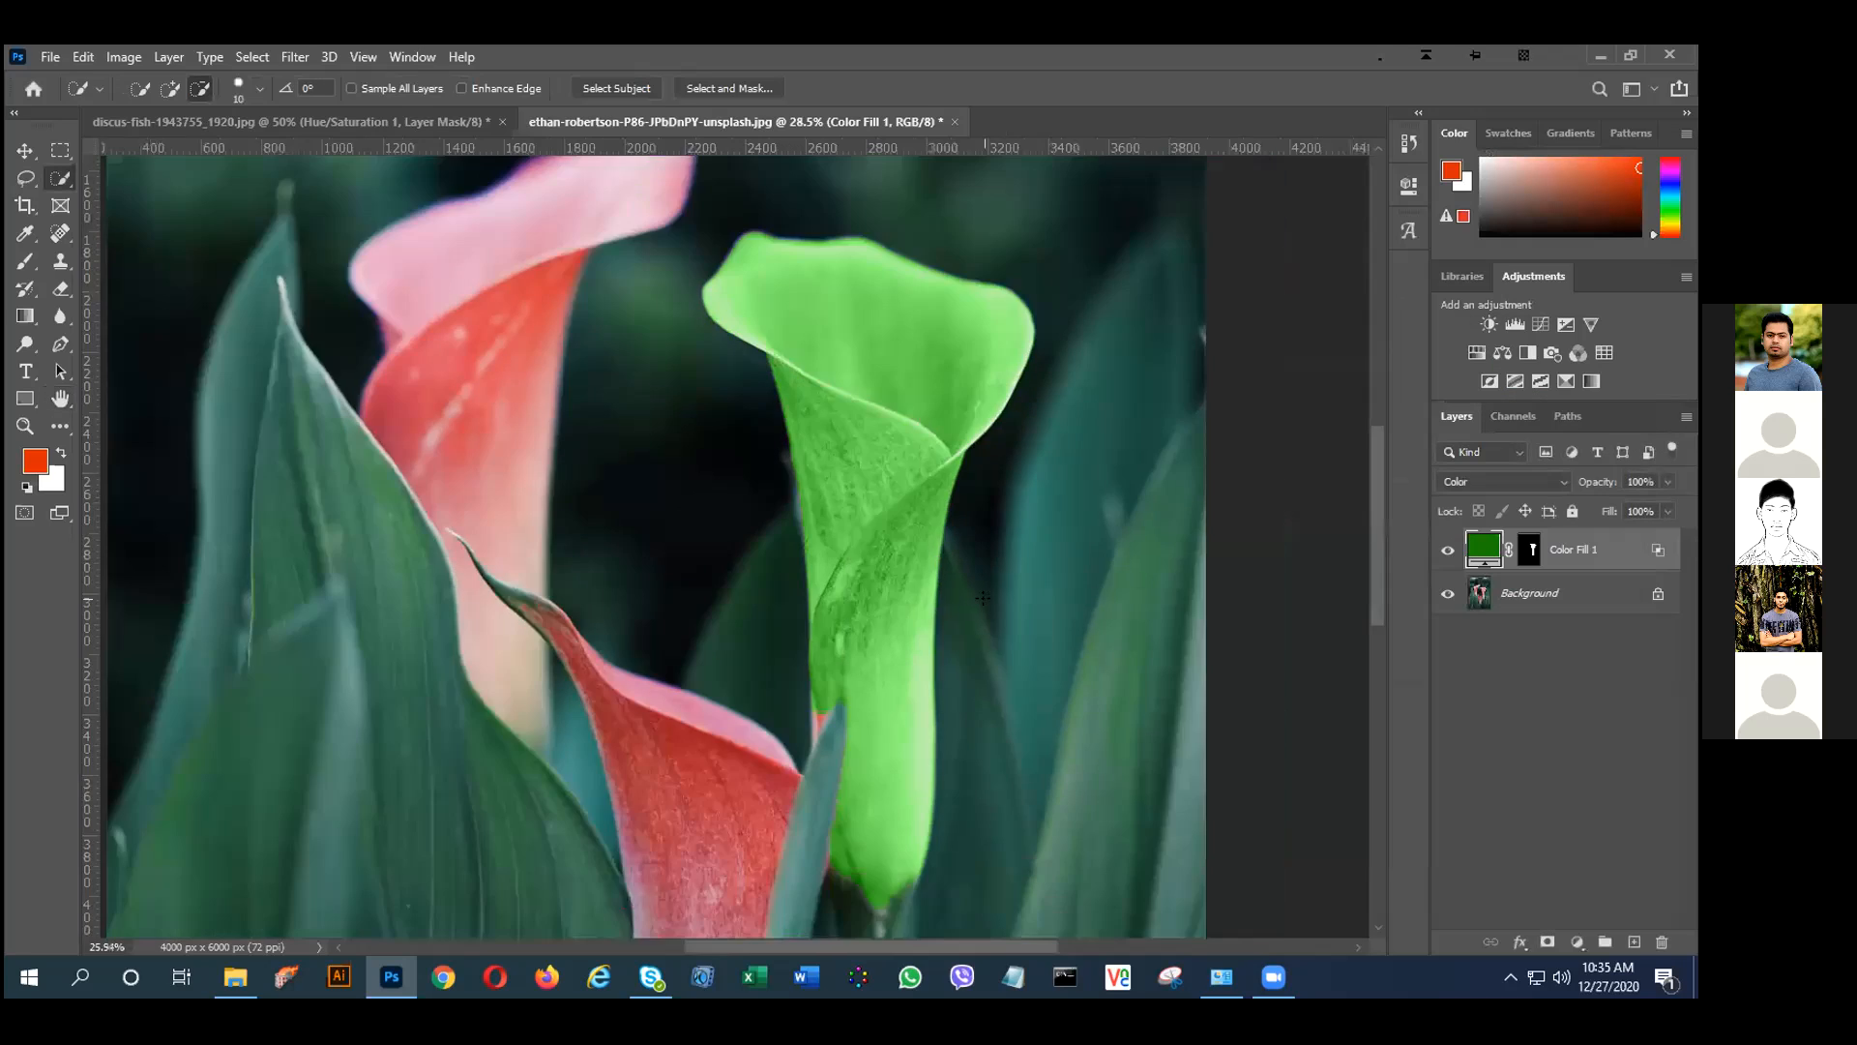
{"action": "scroll", "coordinate": [982, 597], "scroll_direction": "down", "scroll_amount": 1}
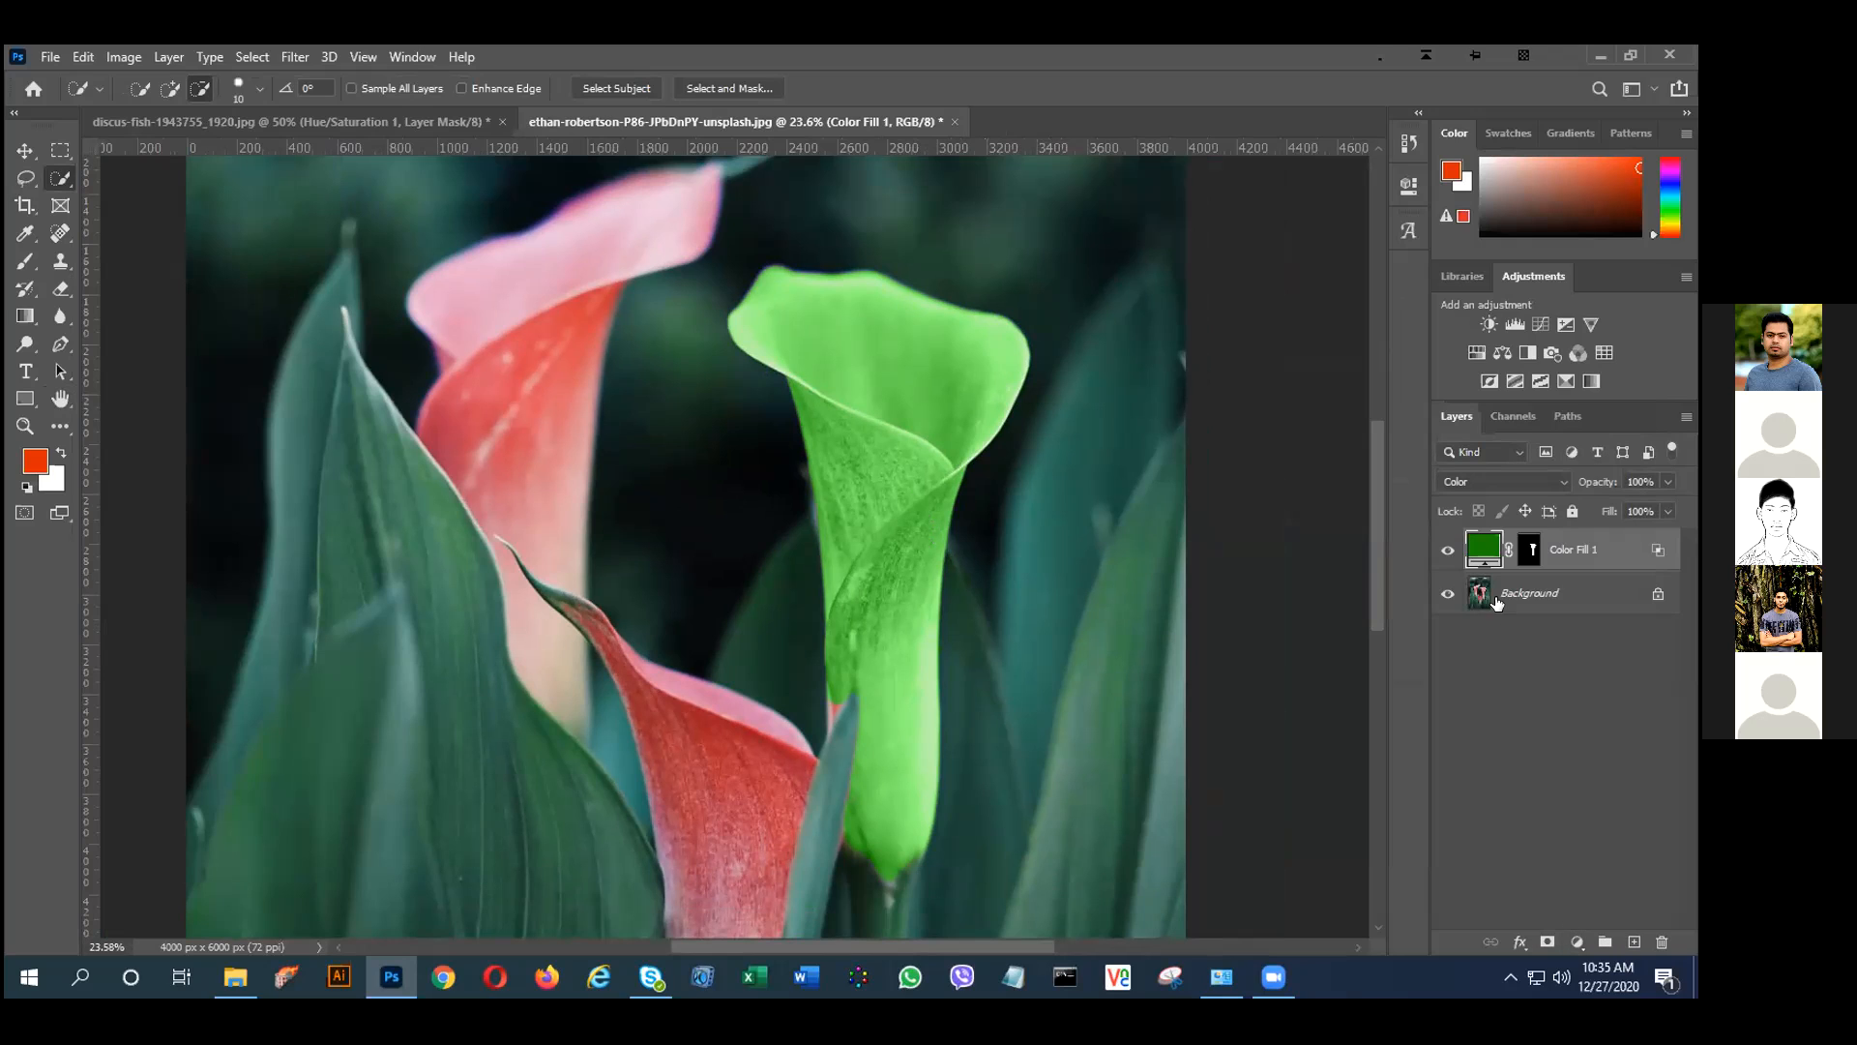
Reopen the fill layer's colour and try shades of purple and a bright red (e90e0e) on the flower.
{"action": "double_click", "coordinate": [1474, 546]}
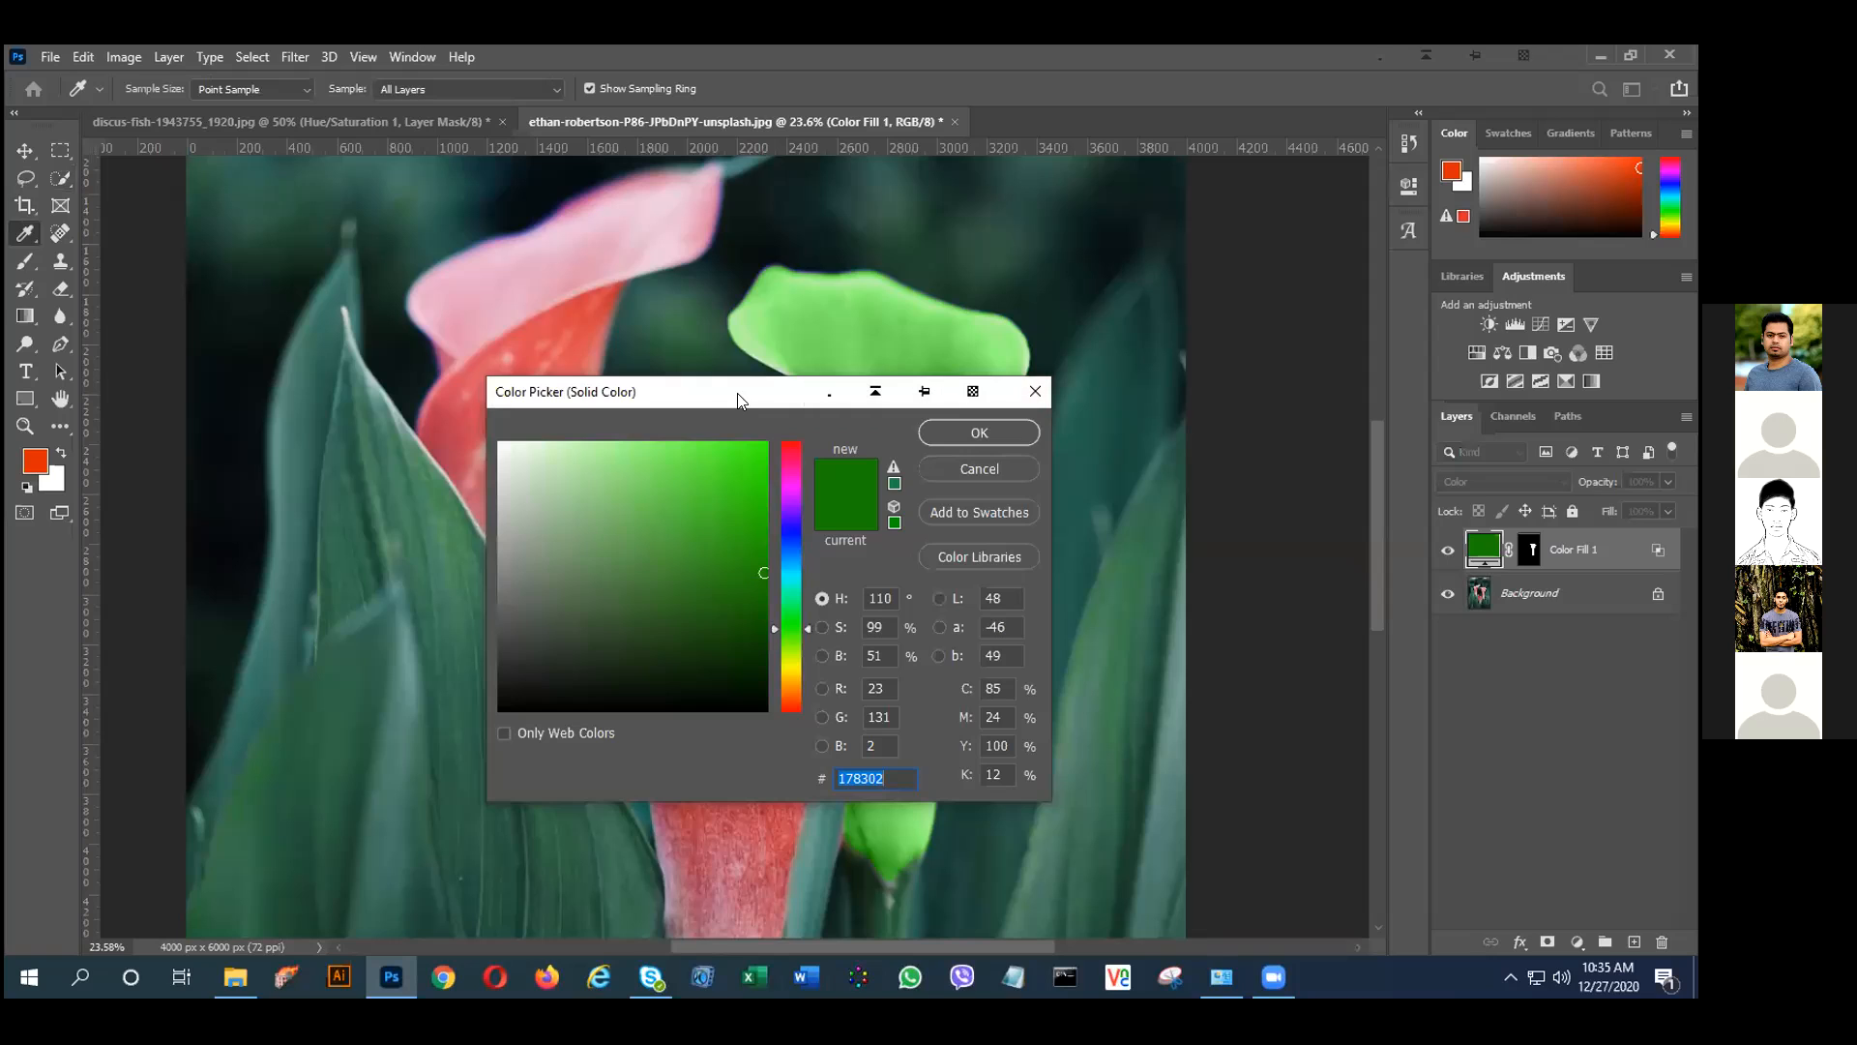
{"action": "left_click_drag", "start_coordinate": [737, 392], "coordinate": [1488, 242]}
{"action": "left_click_drag", "start_coordinate": [1480, 476], "coordinate": [1261, 458]}
{"action": "left_click", "coordinate": [1543, 367]}
{"action": "mouse_move", "coordinate": [1469, 357]}
{"action": "left_mouse_down"}
{"action": "mouse_move", "coordinate": [1439, 319]}
{"action": "mouse_move", "coordinate": [1470, 316]}
{"action": "mouse_move", "coordinate": [1498, 345]}
{"action": "left_mouse_up"}
{"action": "left_click", "coordinate": [1492, 465]}
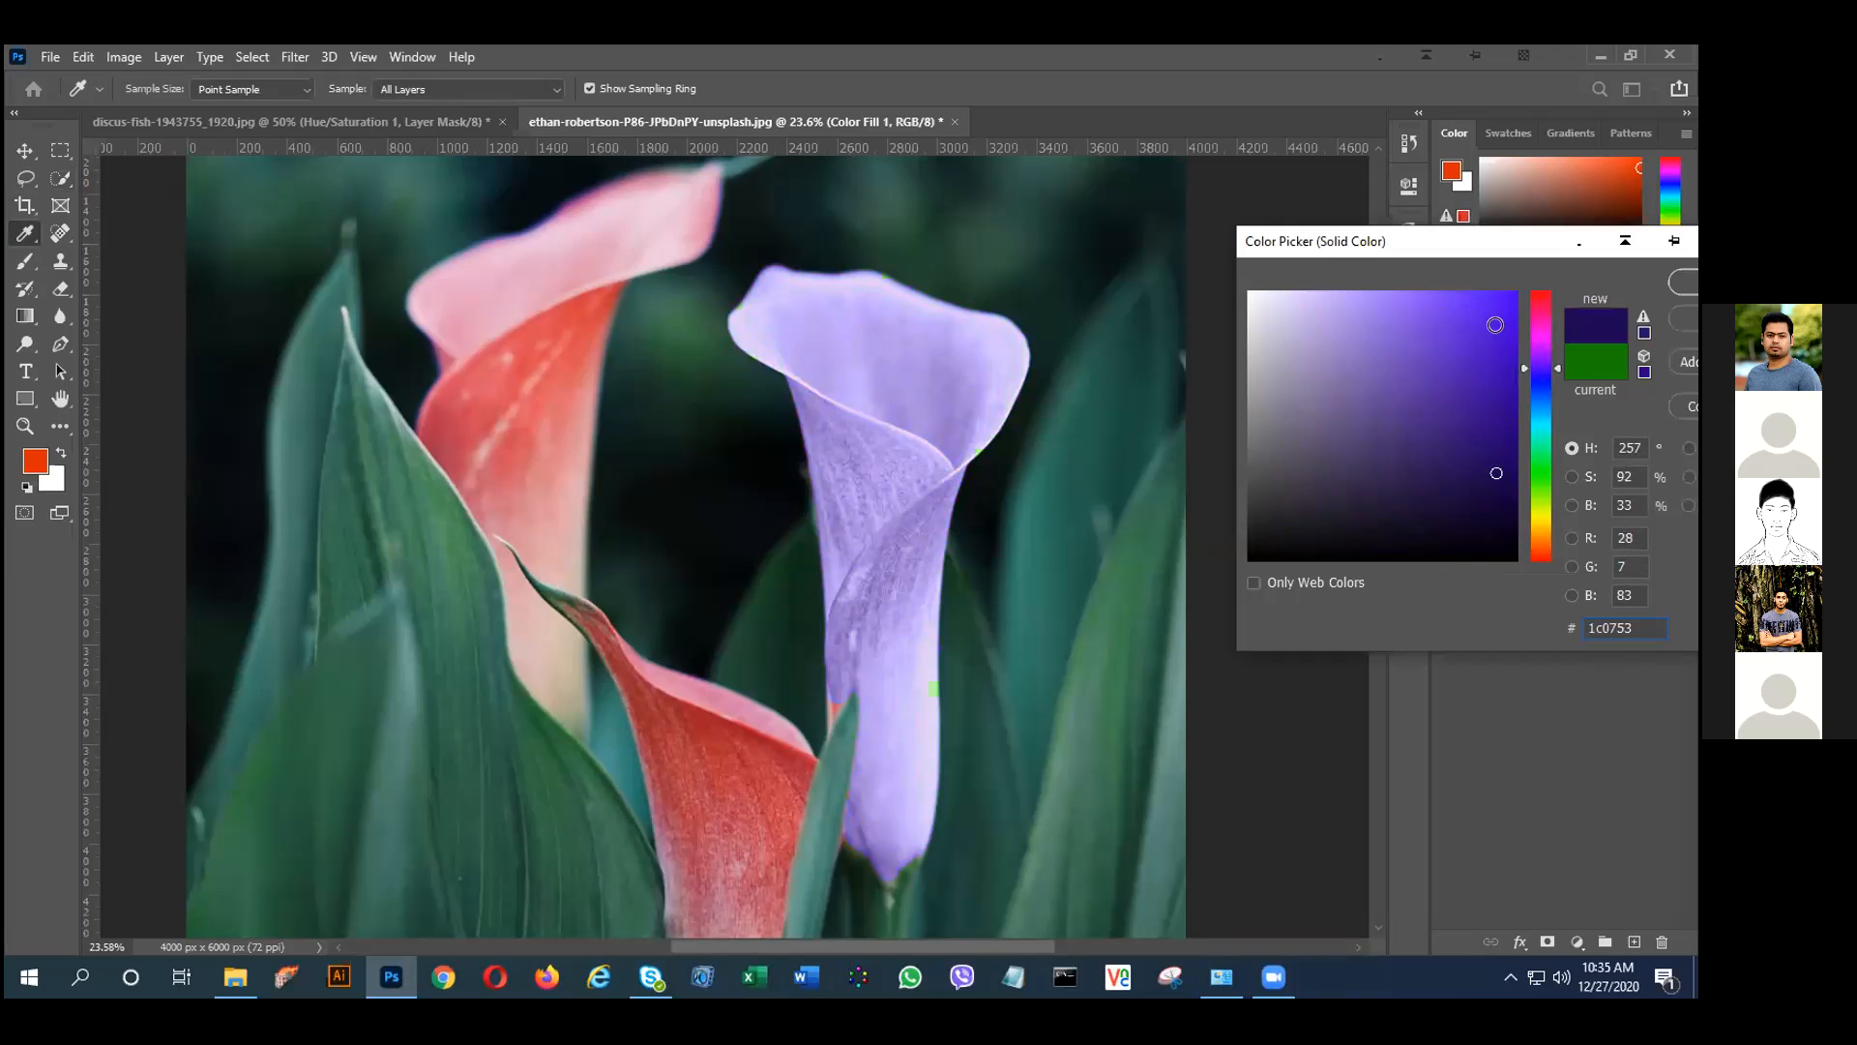
{"action": "left_click", "coordinate": [1506, 318]}
{"action": "left_click_drag", "start_coordinate": [1541, 351], "coordinate": [1526, 571]}
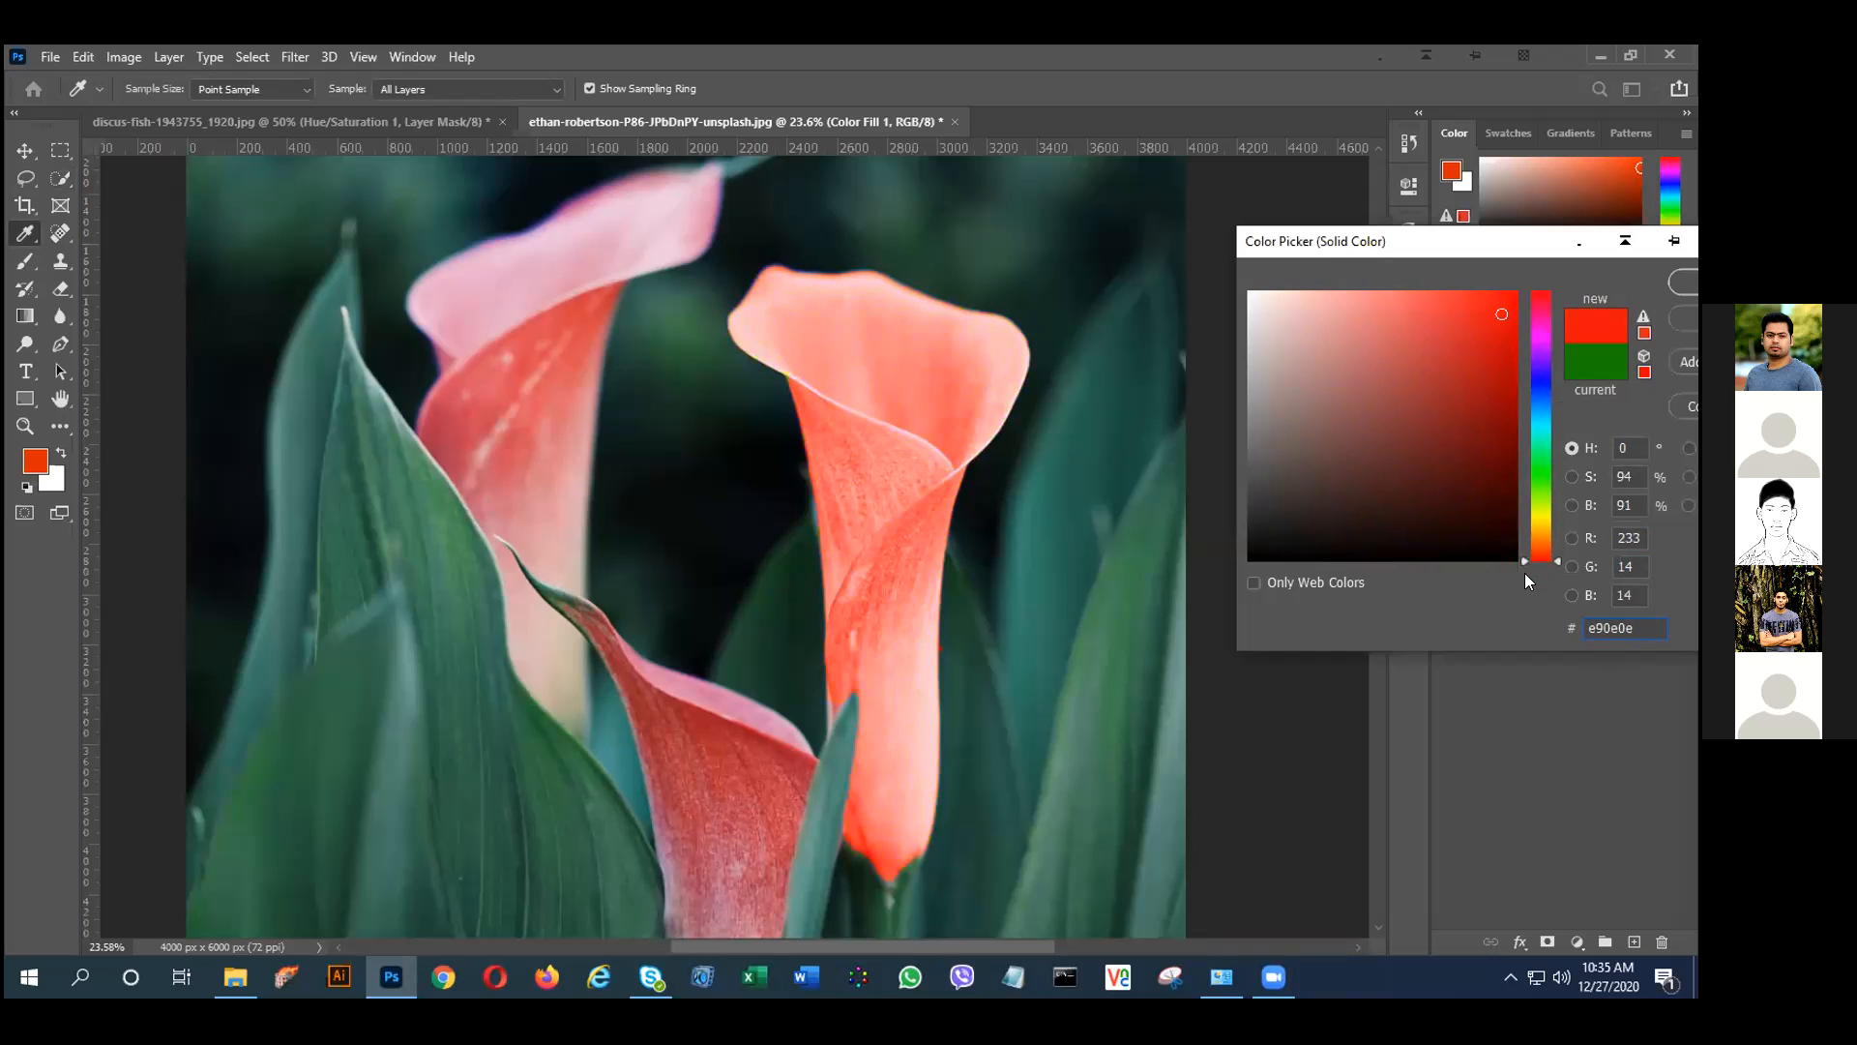
Set the fill colour to black with the hex code 00000000 and apply it.
{"action": "left_click_drag", "start_coordinate": [1652, 626], "coordinate": [1521, 625]}
{"action": "type", "text": "00000000"}
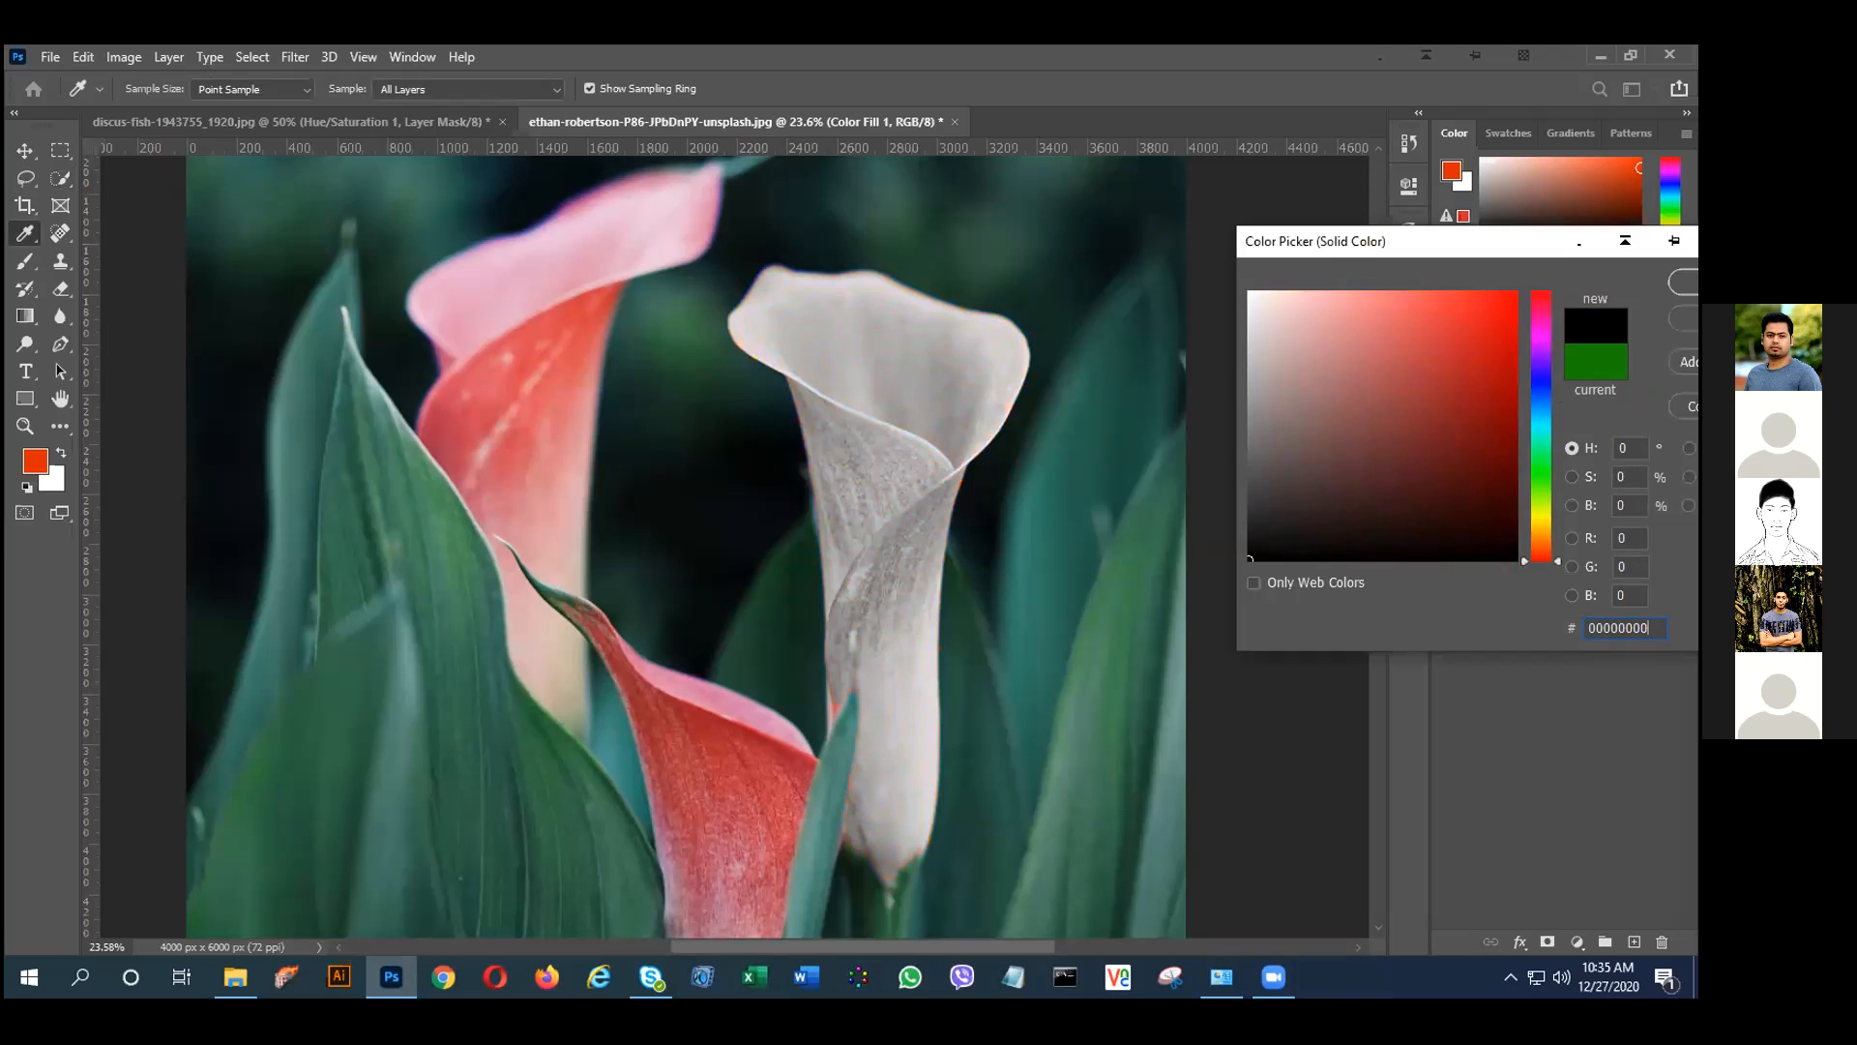
{"action": "left_click", "coordinate": [1689, 282]}
{"action": "key", "text": "w"}
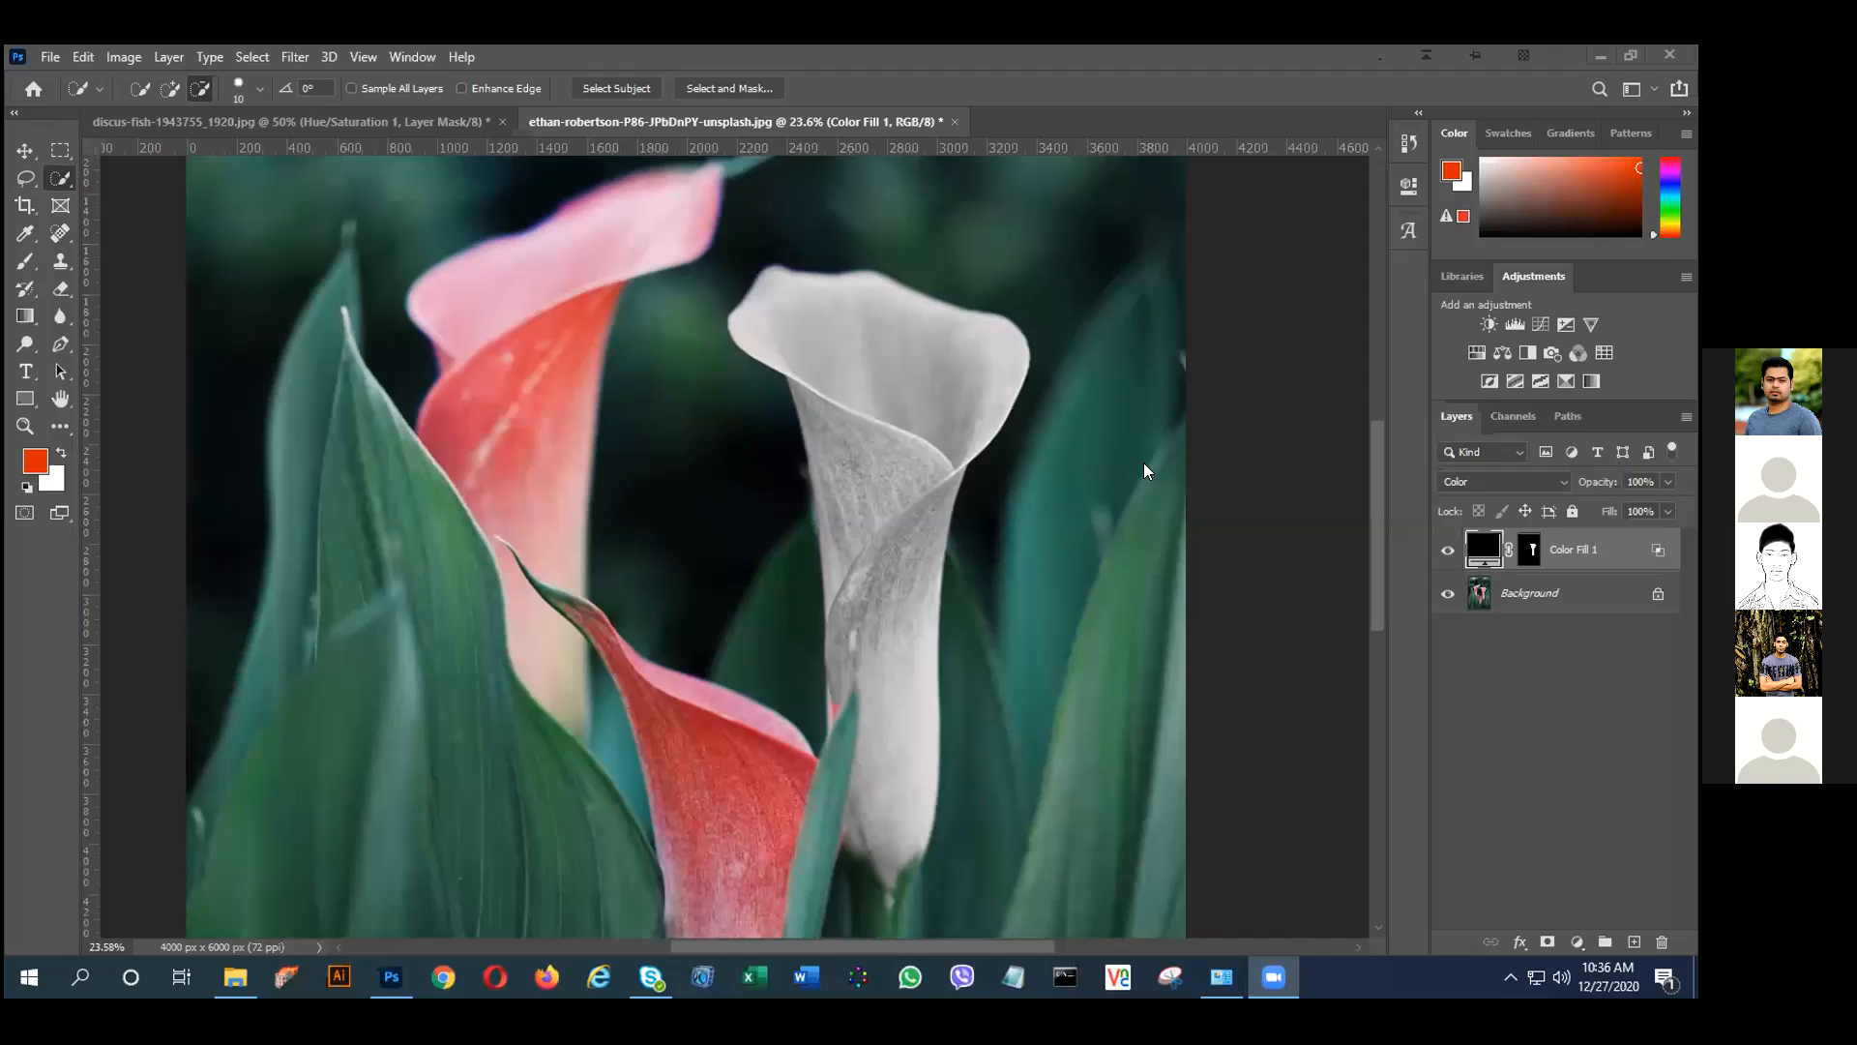
Try dark red (8a0f0f) as the fill colour, cancel it, and review the layer's blending options without changing them.
{"action": "left_click", "coordinate": [1484, 549]}
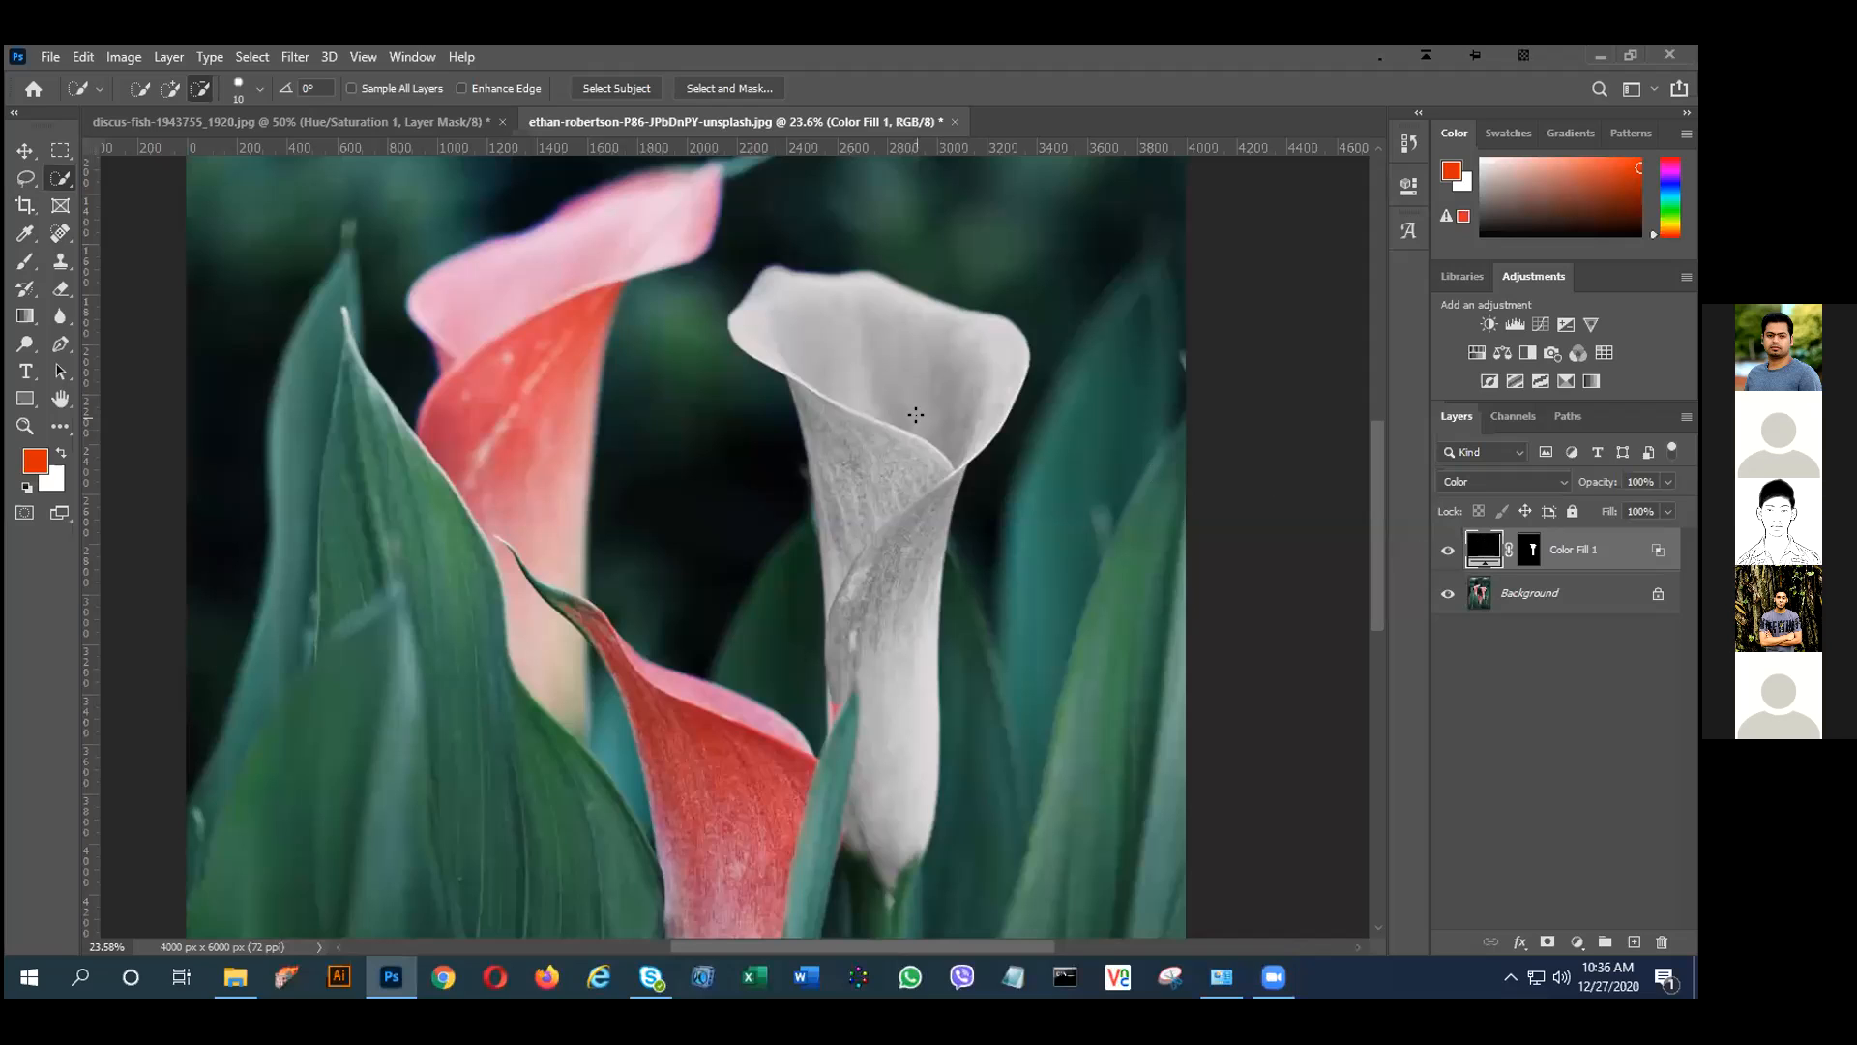
{"action": "key", "text": "v"}
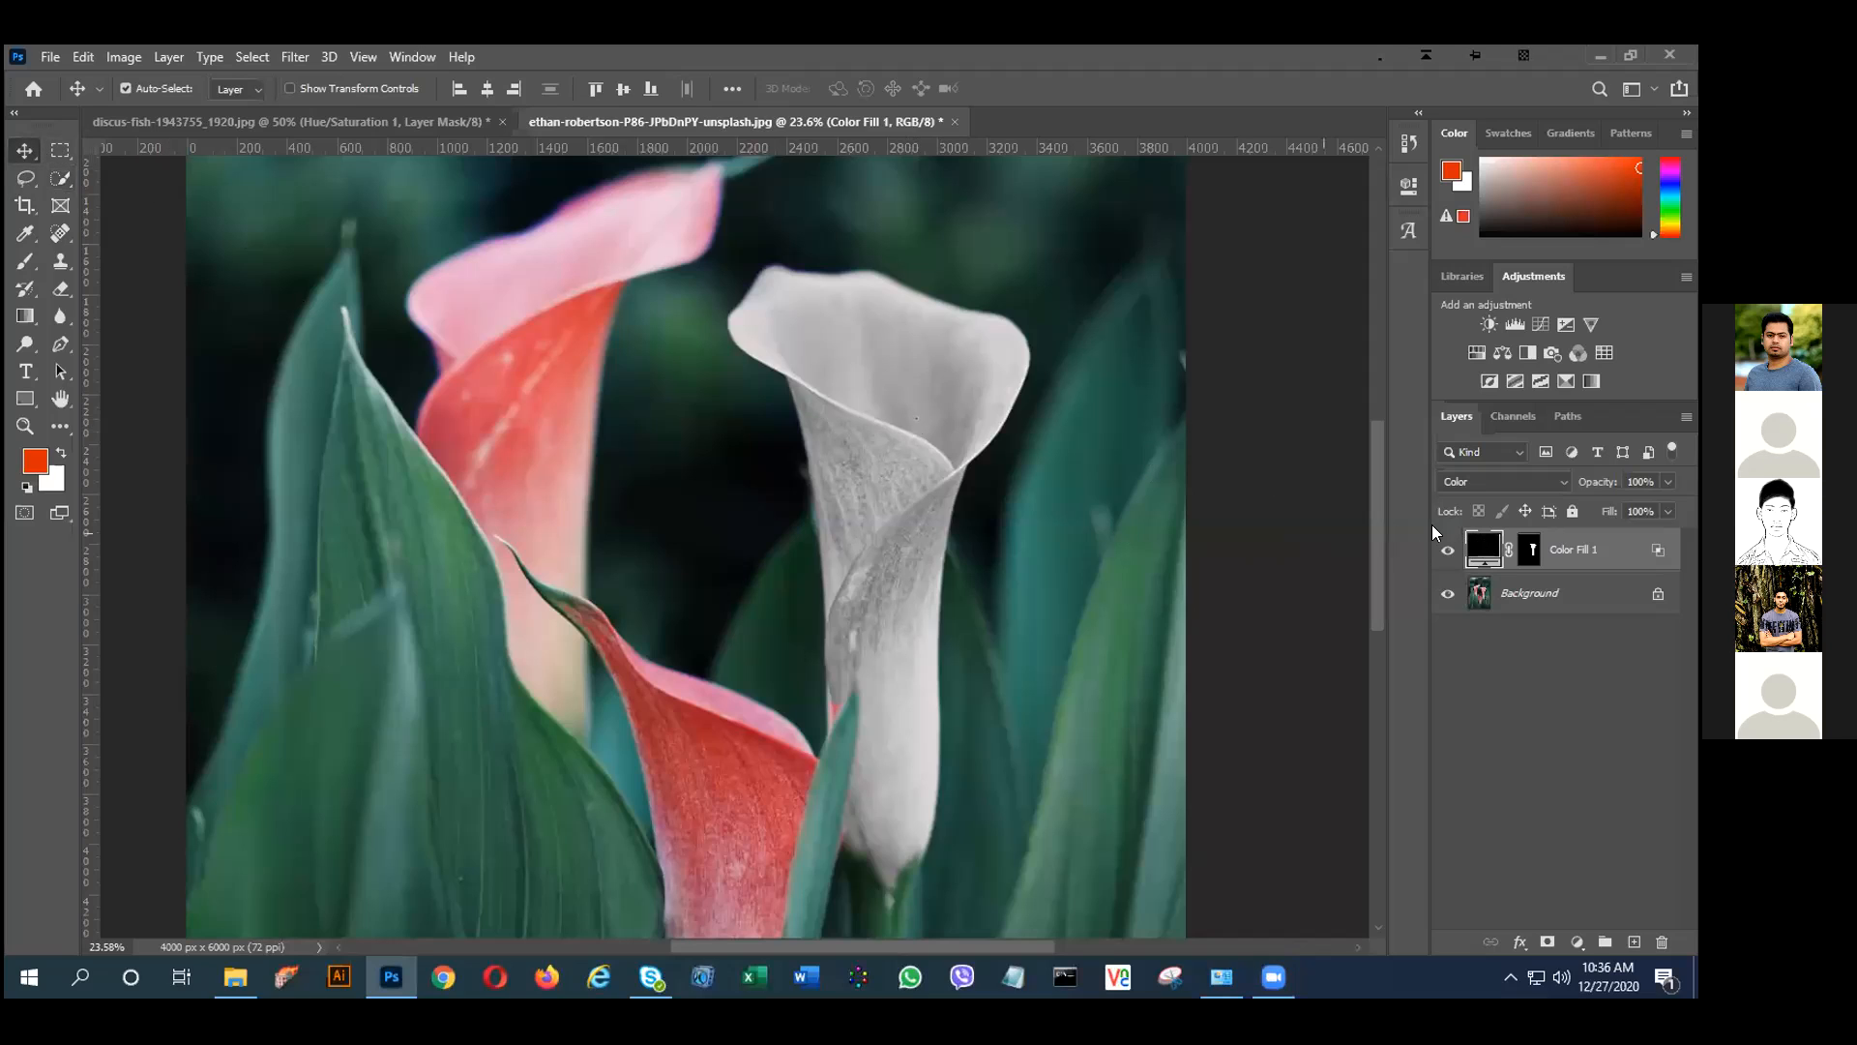
{"action": "double_click", "coordinate": [1484, 549]}
{"action": "mouse_move", "coordinate": [1335, 393]}
{"action": "left_mouse_down"}
{"action": "mouse_move", "coordinate": [1339, 310]}
{"action": "mouse_move", "coordinate": [1375, 411]}
{"action": "left_mouse_up"}
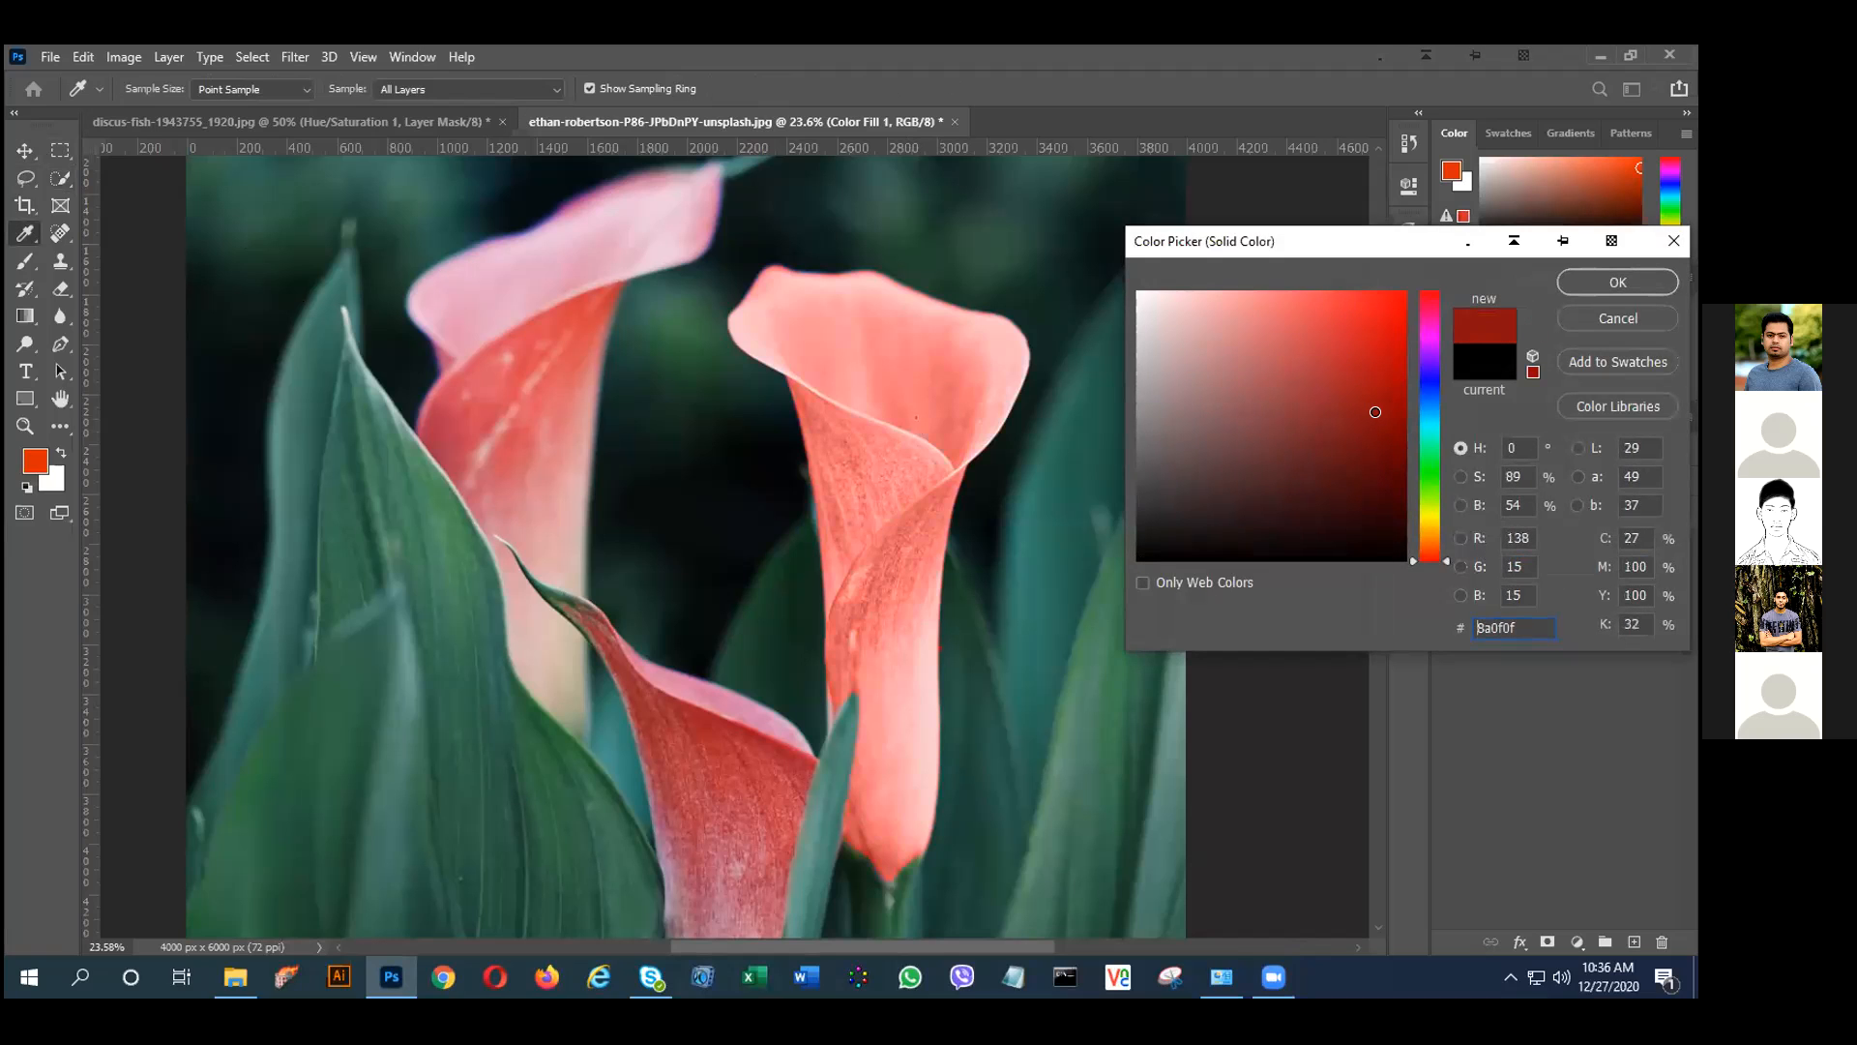
{"action": "left_click", "coordinate": [1631, 317]}
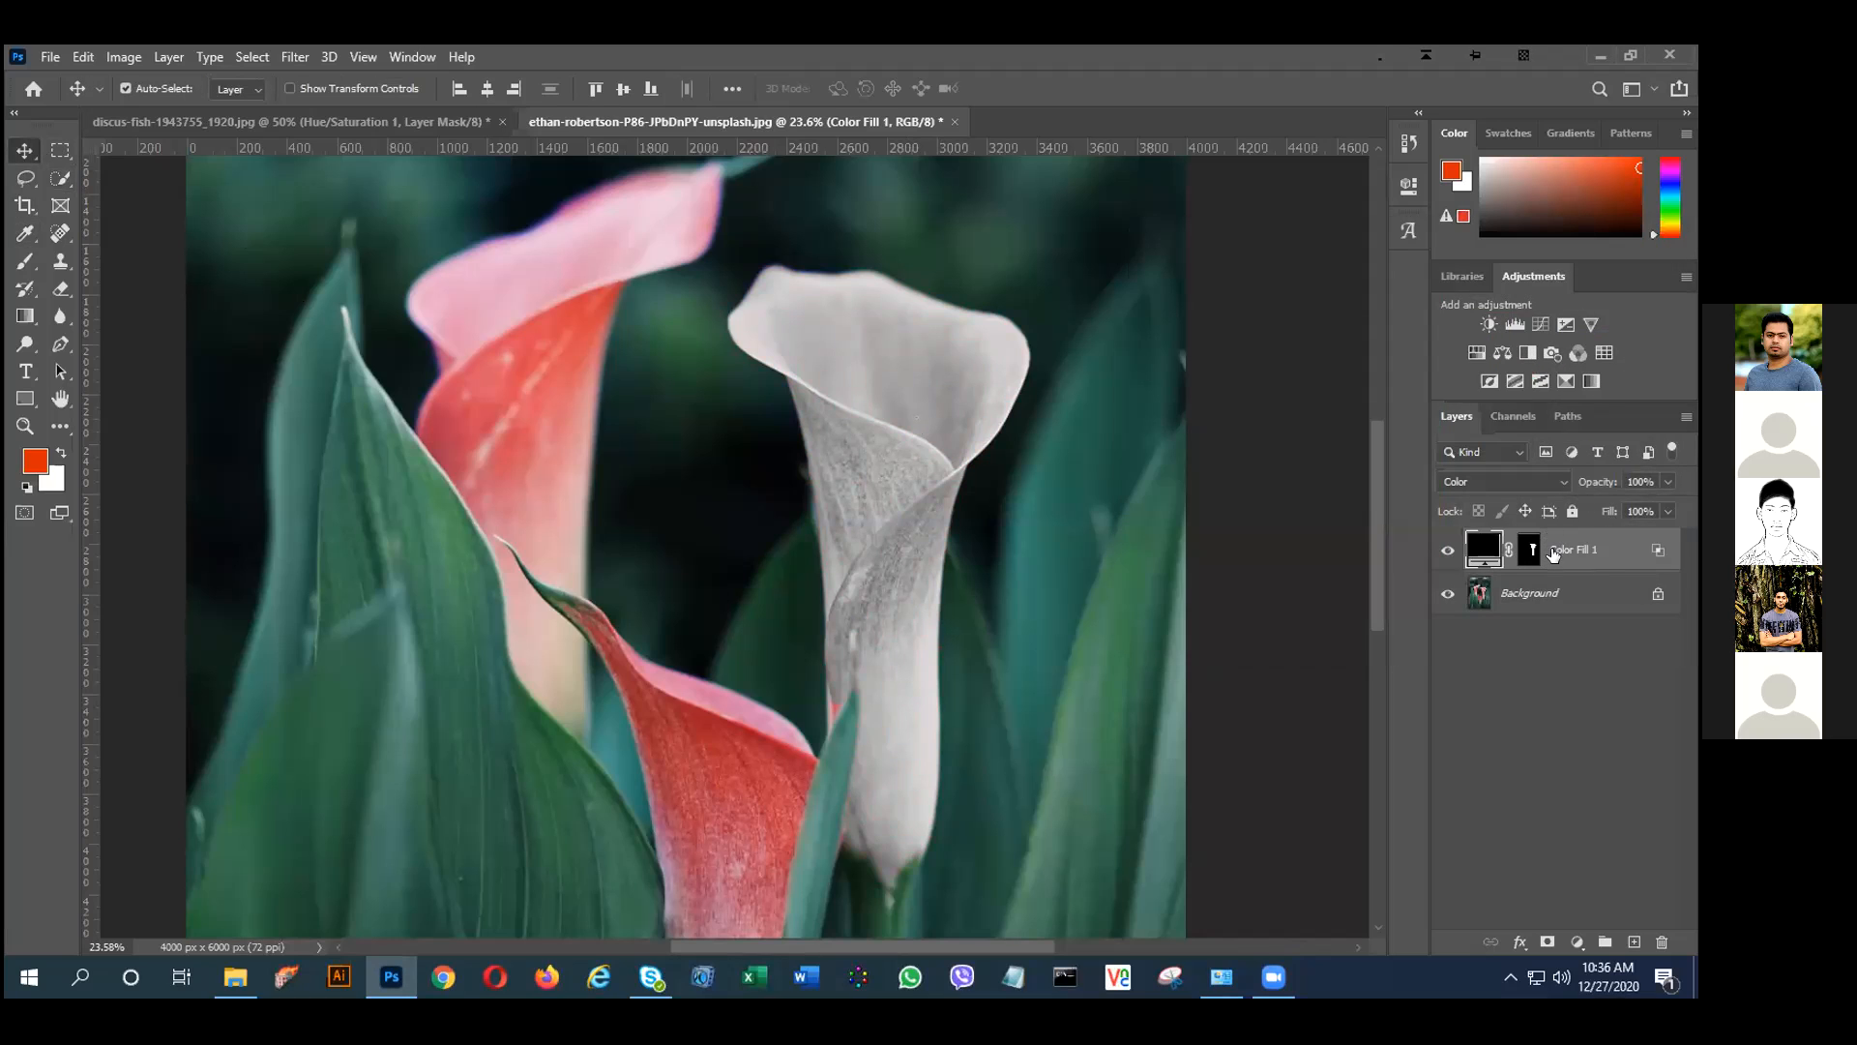
{"action": "double_click", "coordinate": [1624, 556]}
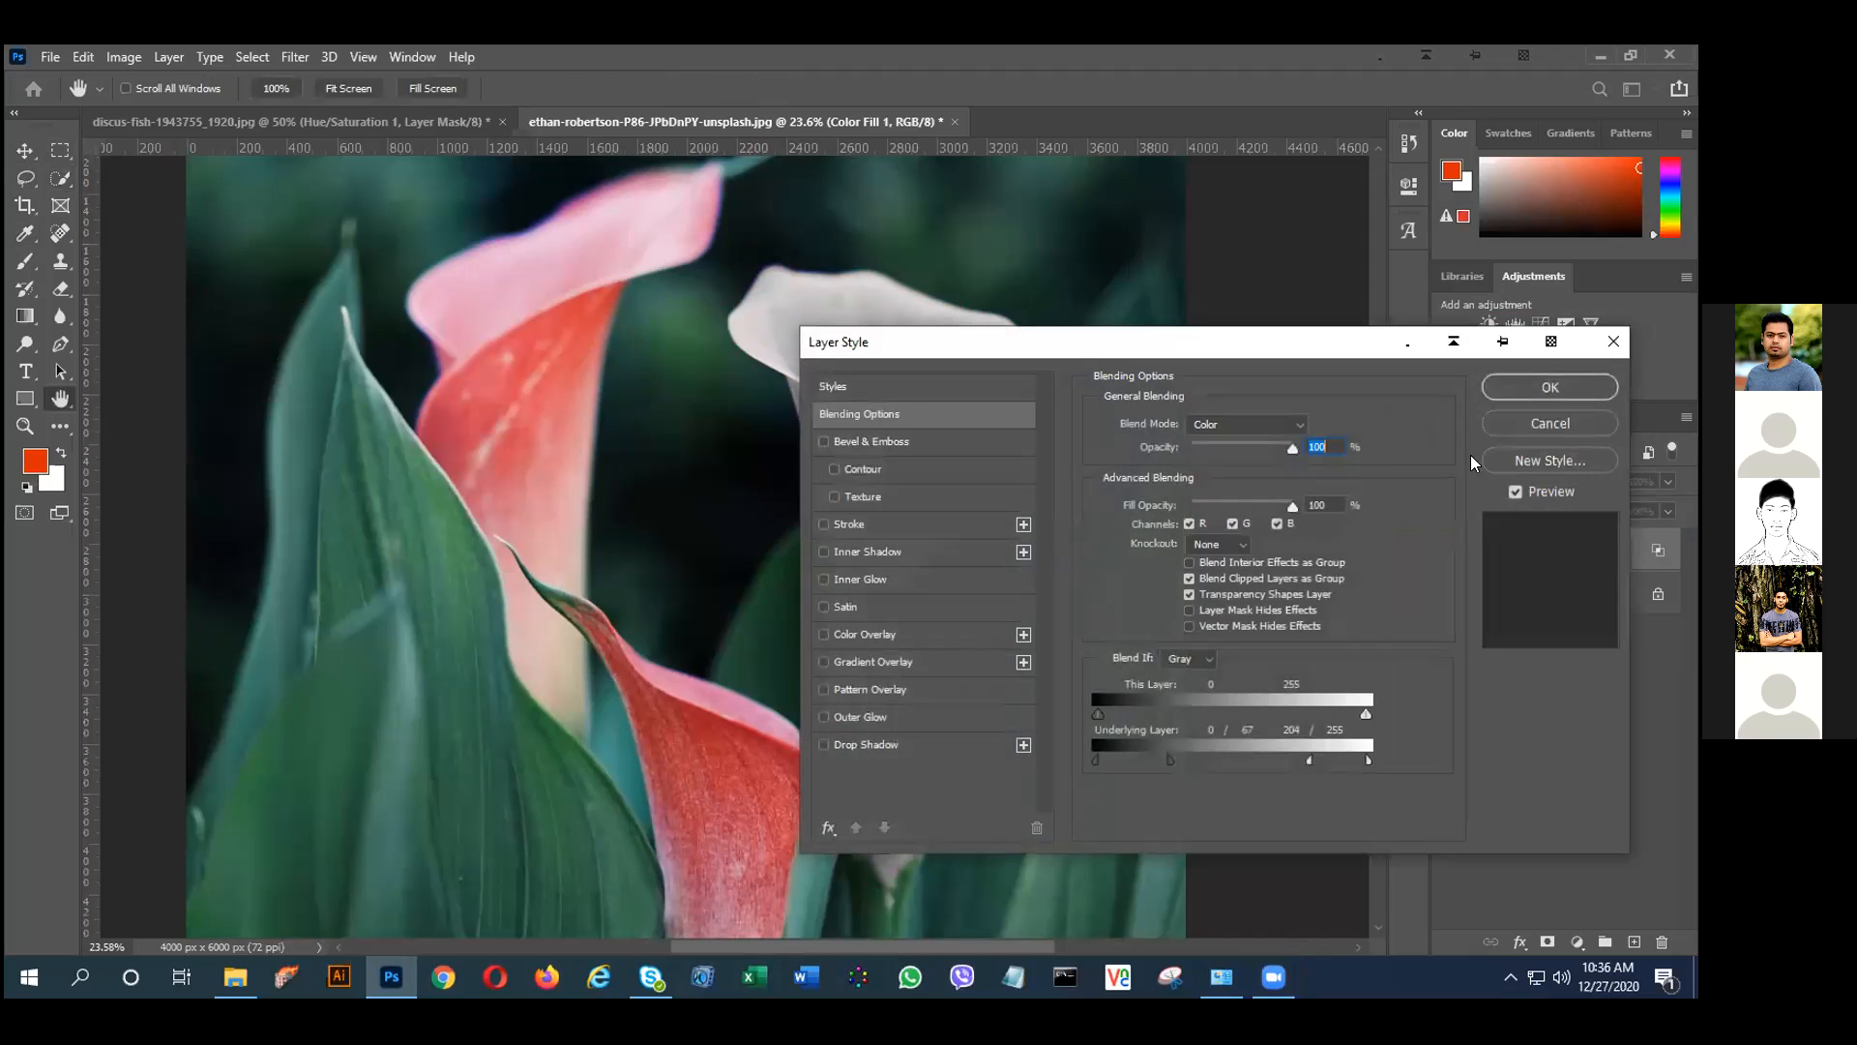
{"action": "left_click", "coordinate": [1557, 421]}
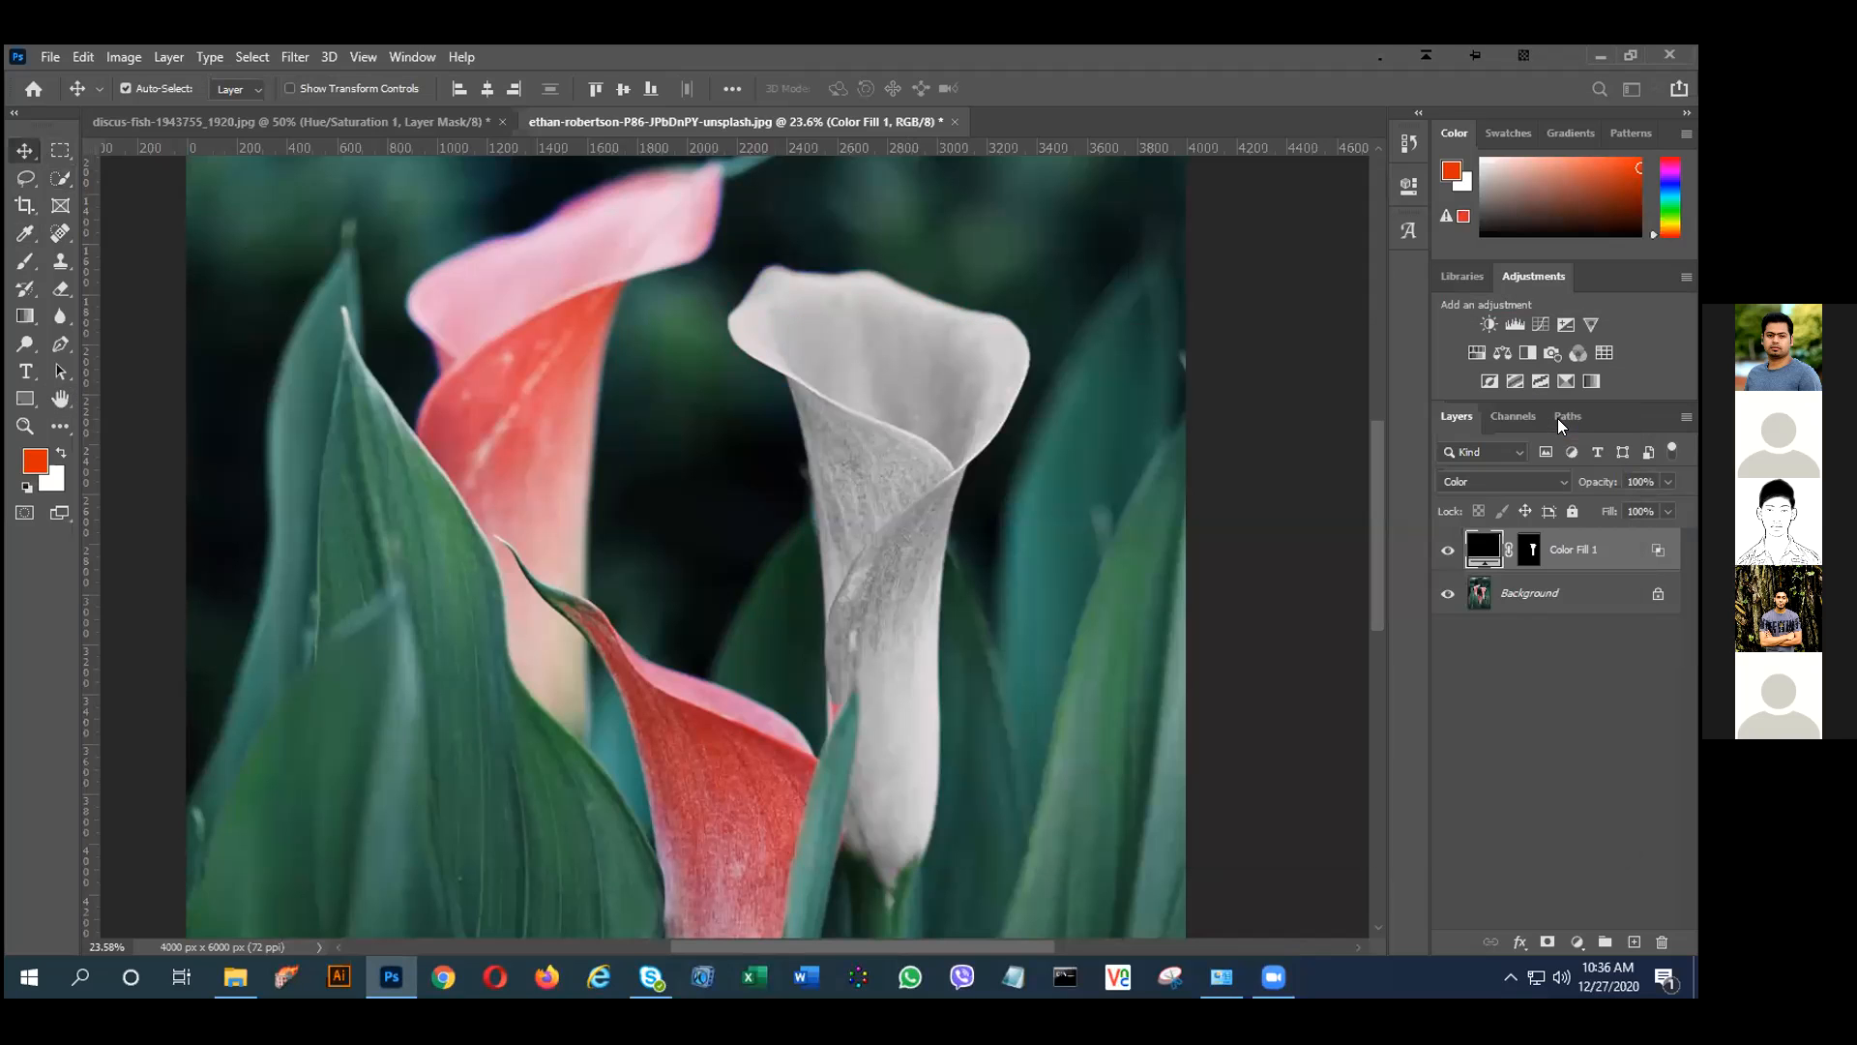
Reopen the fill layer's colour, try bright green (35b304), and sample reds and pinks from the other two flowers.
{"action": "double_click", "coordinate": [1475, 546]}
{"action": "left_click_drag", "start_coordinate": [1389, 410], "coordinate": [1399, 367]}
{"action": "left_click", "coordinate": [1429, 474]}
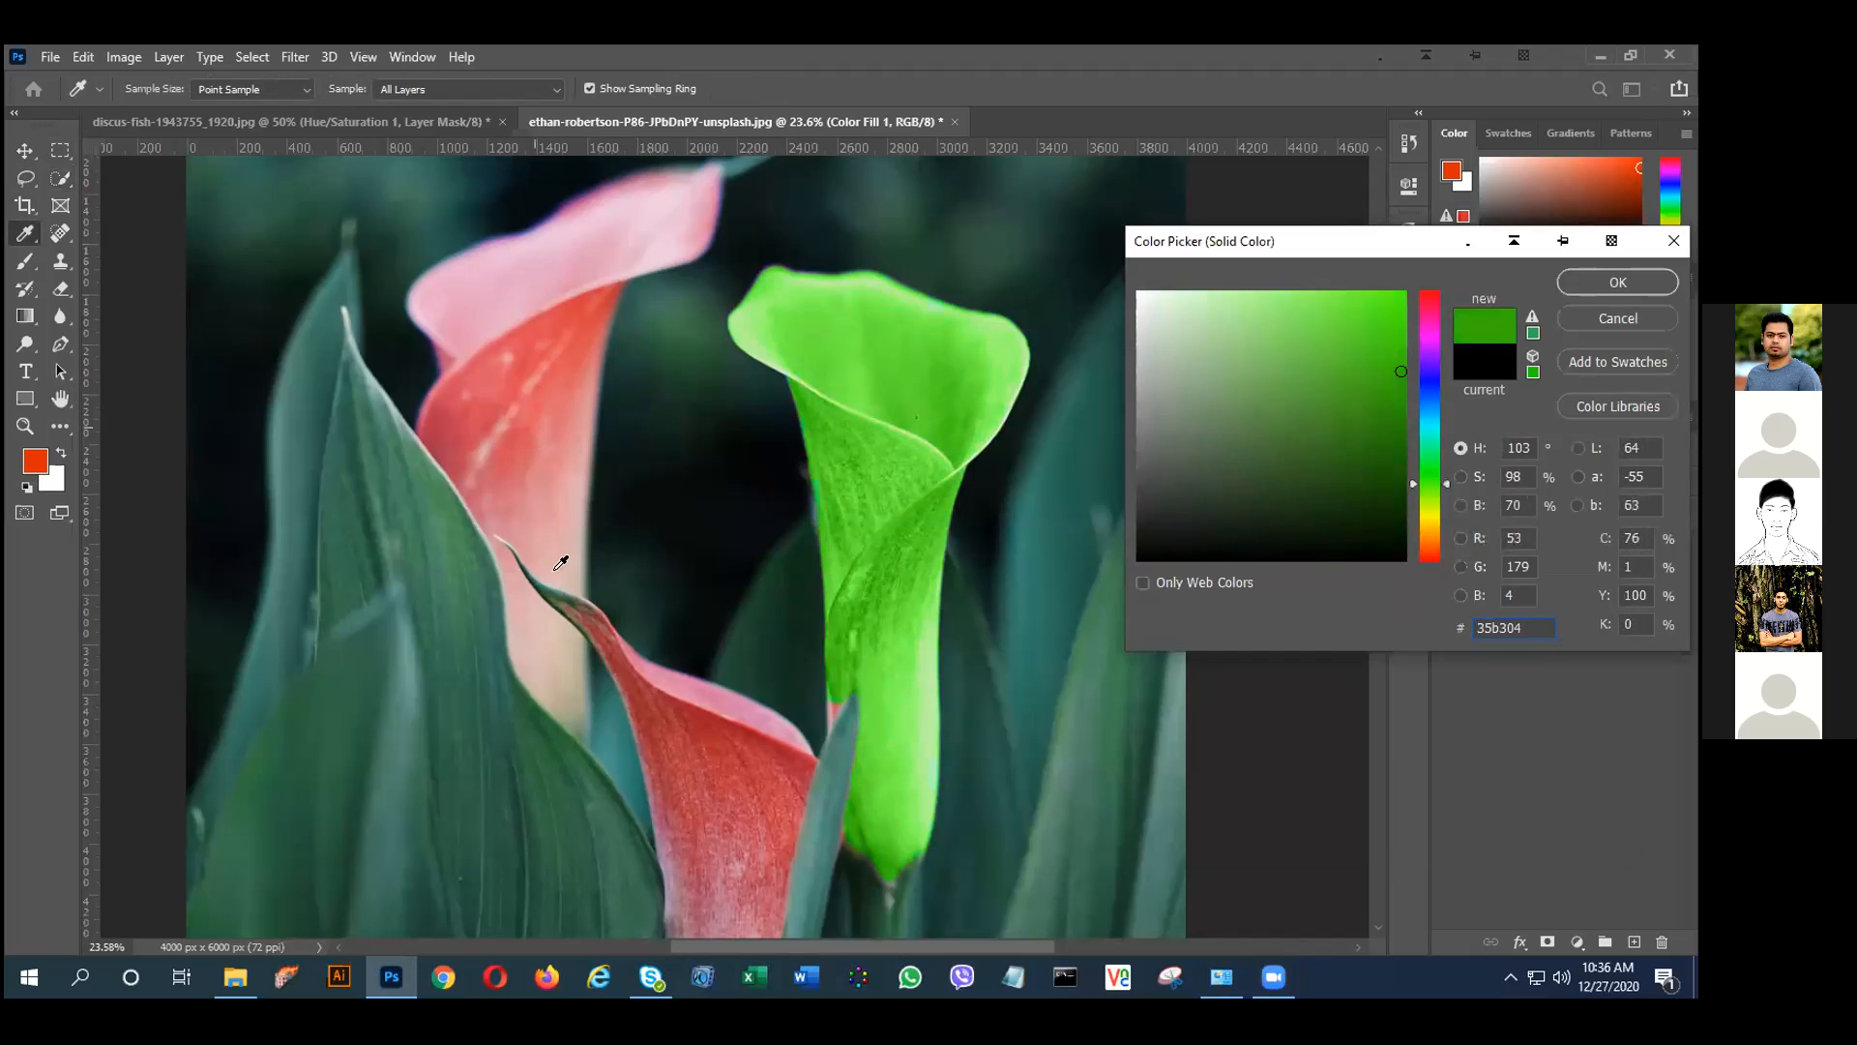
{"action": "left_click", "coordinate": [721, 751]}
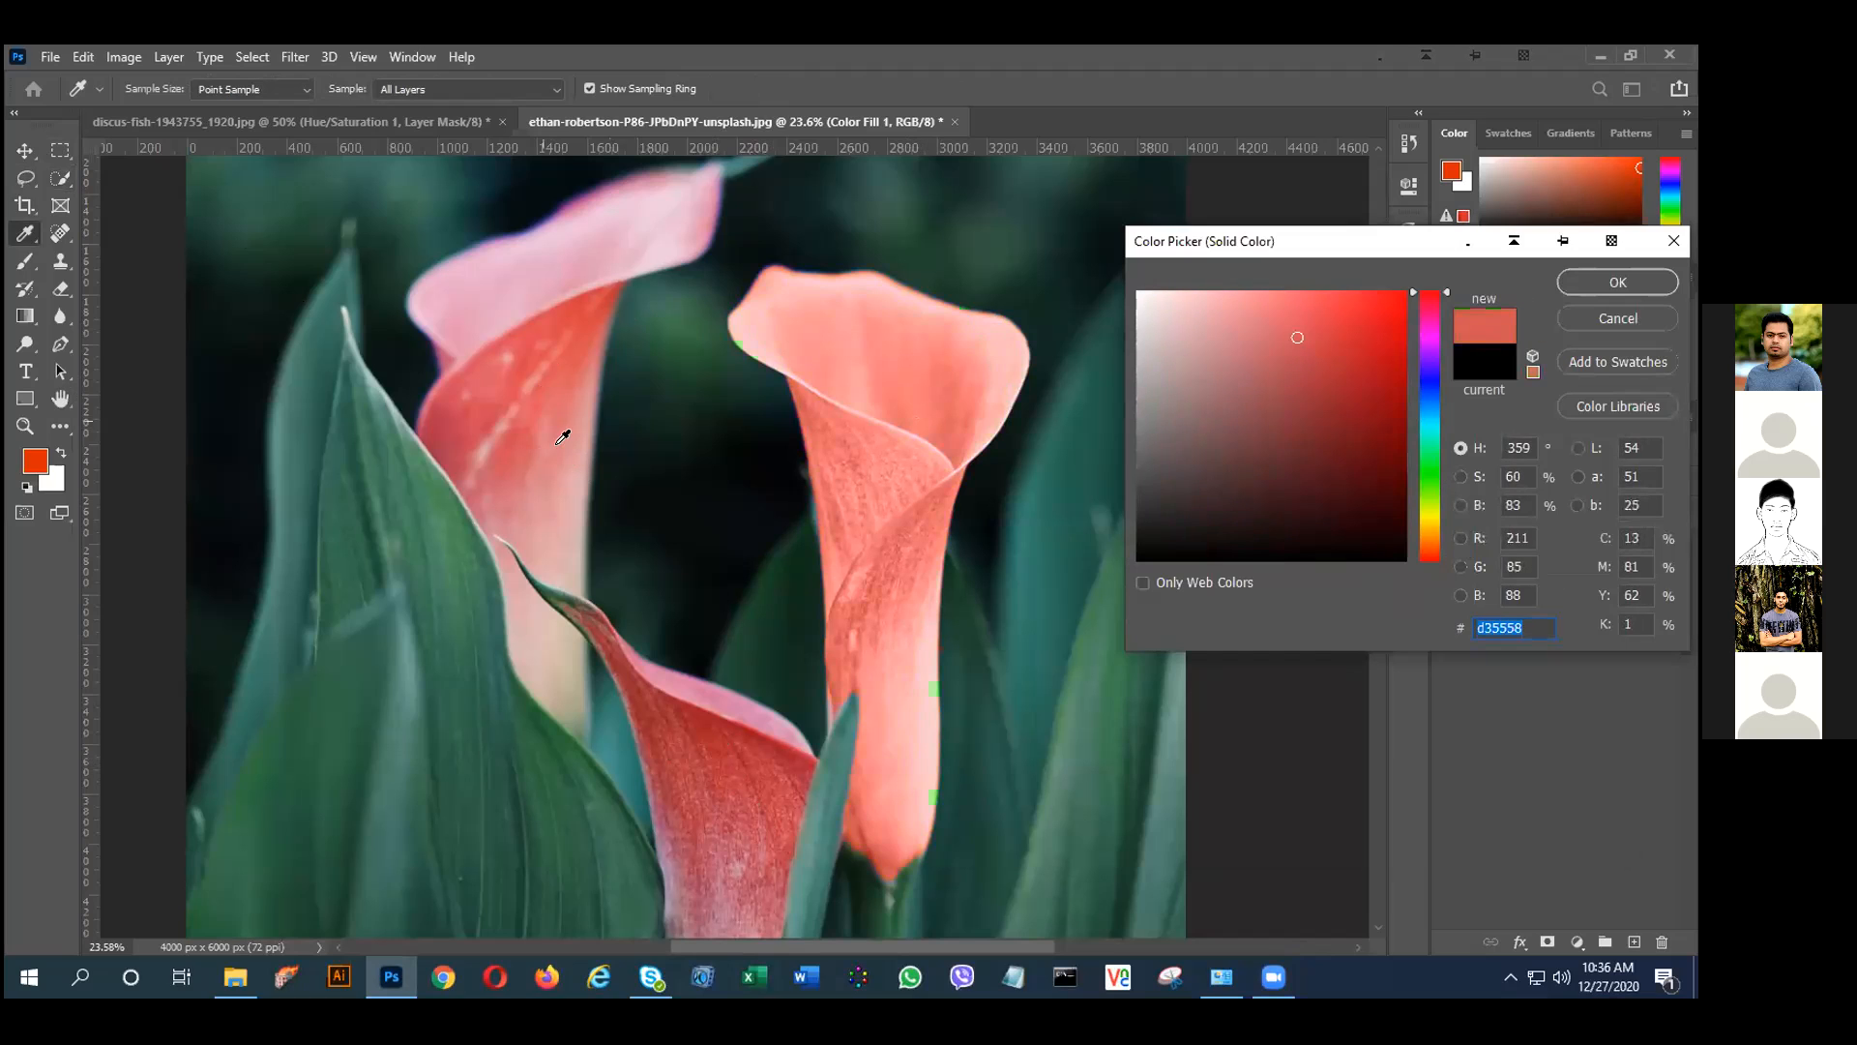
{"action": "left_click", "coordinate": [648, 214]}
{"action": "left_click", "coordinate": [576, 317]}
{"action": "left_click", "coordinate": [583, 191]}
{"action": "left_click", "coordinate": [446, 486]}
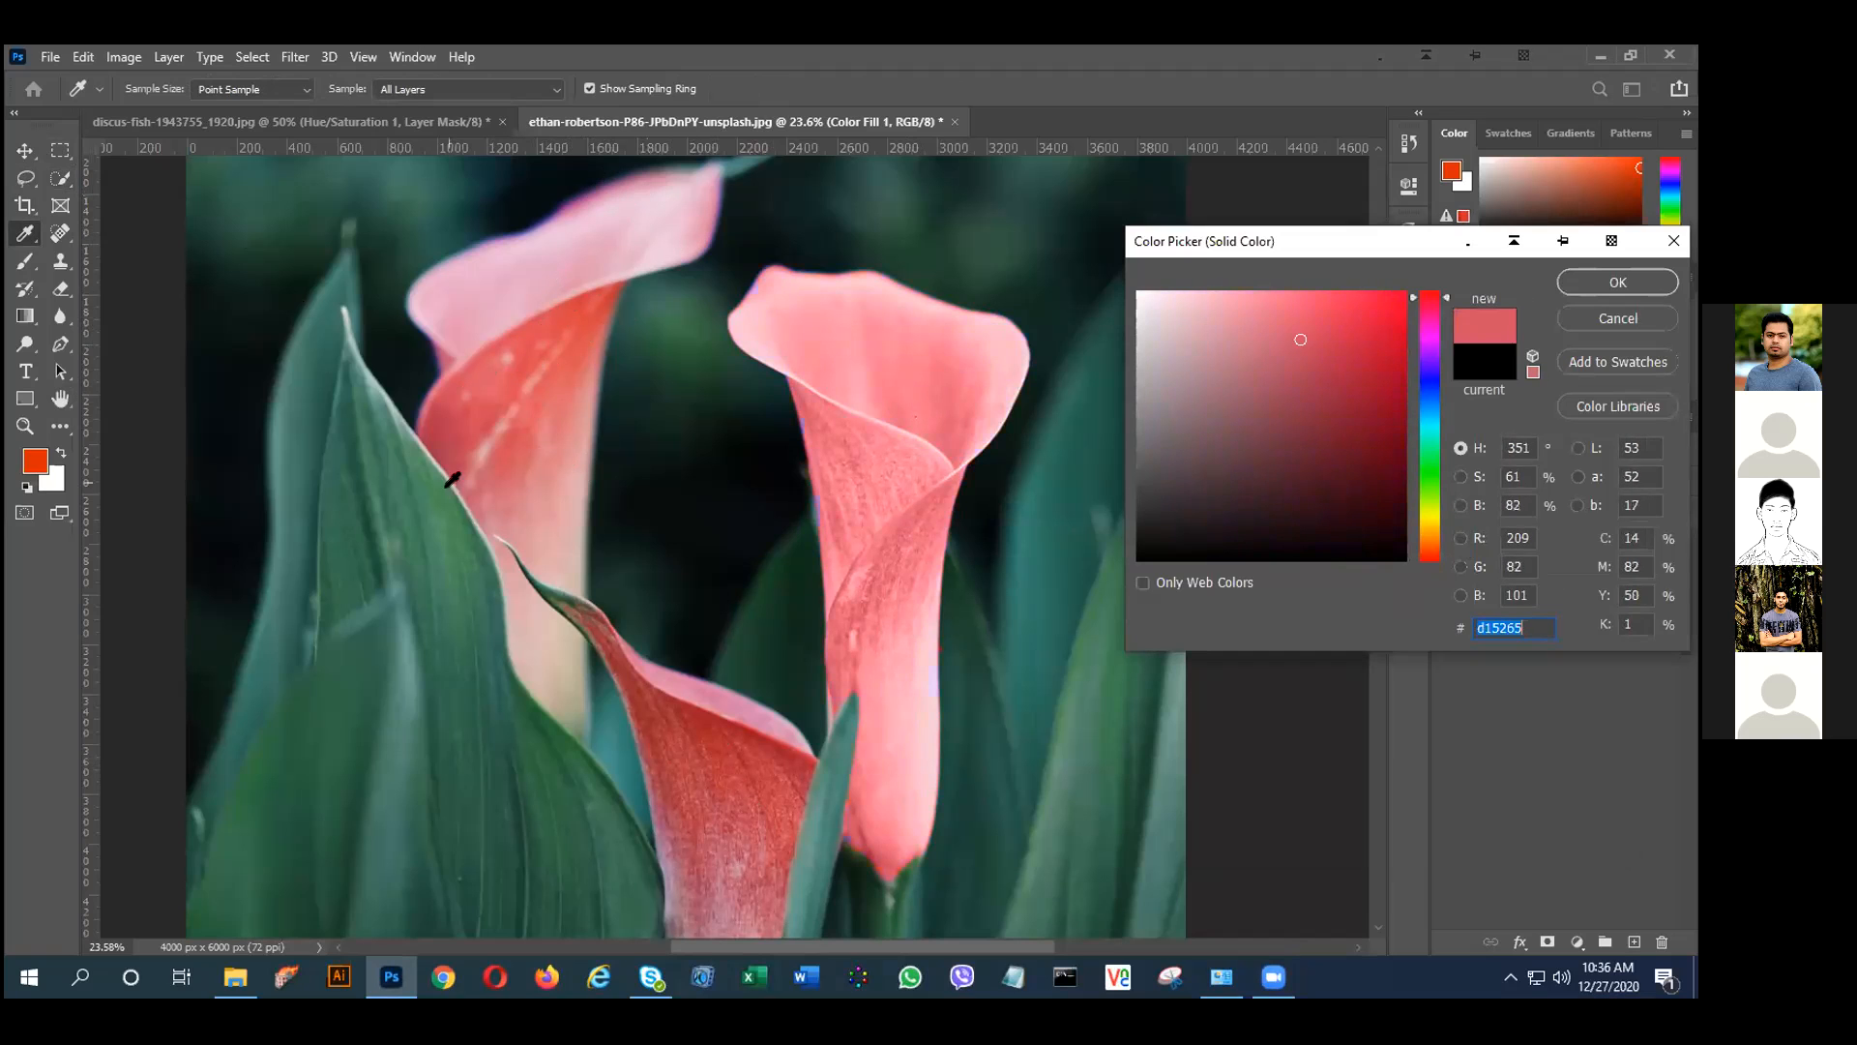
Sample several greens from the surrounding leaves as the fill colour.
{"action": "left_click", "coordinate": [441, 520]}
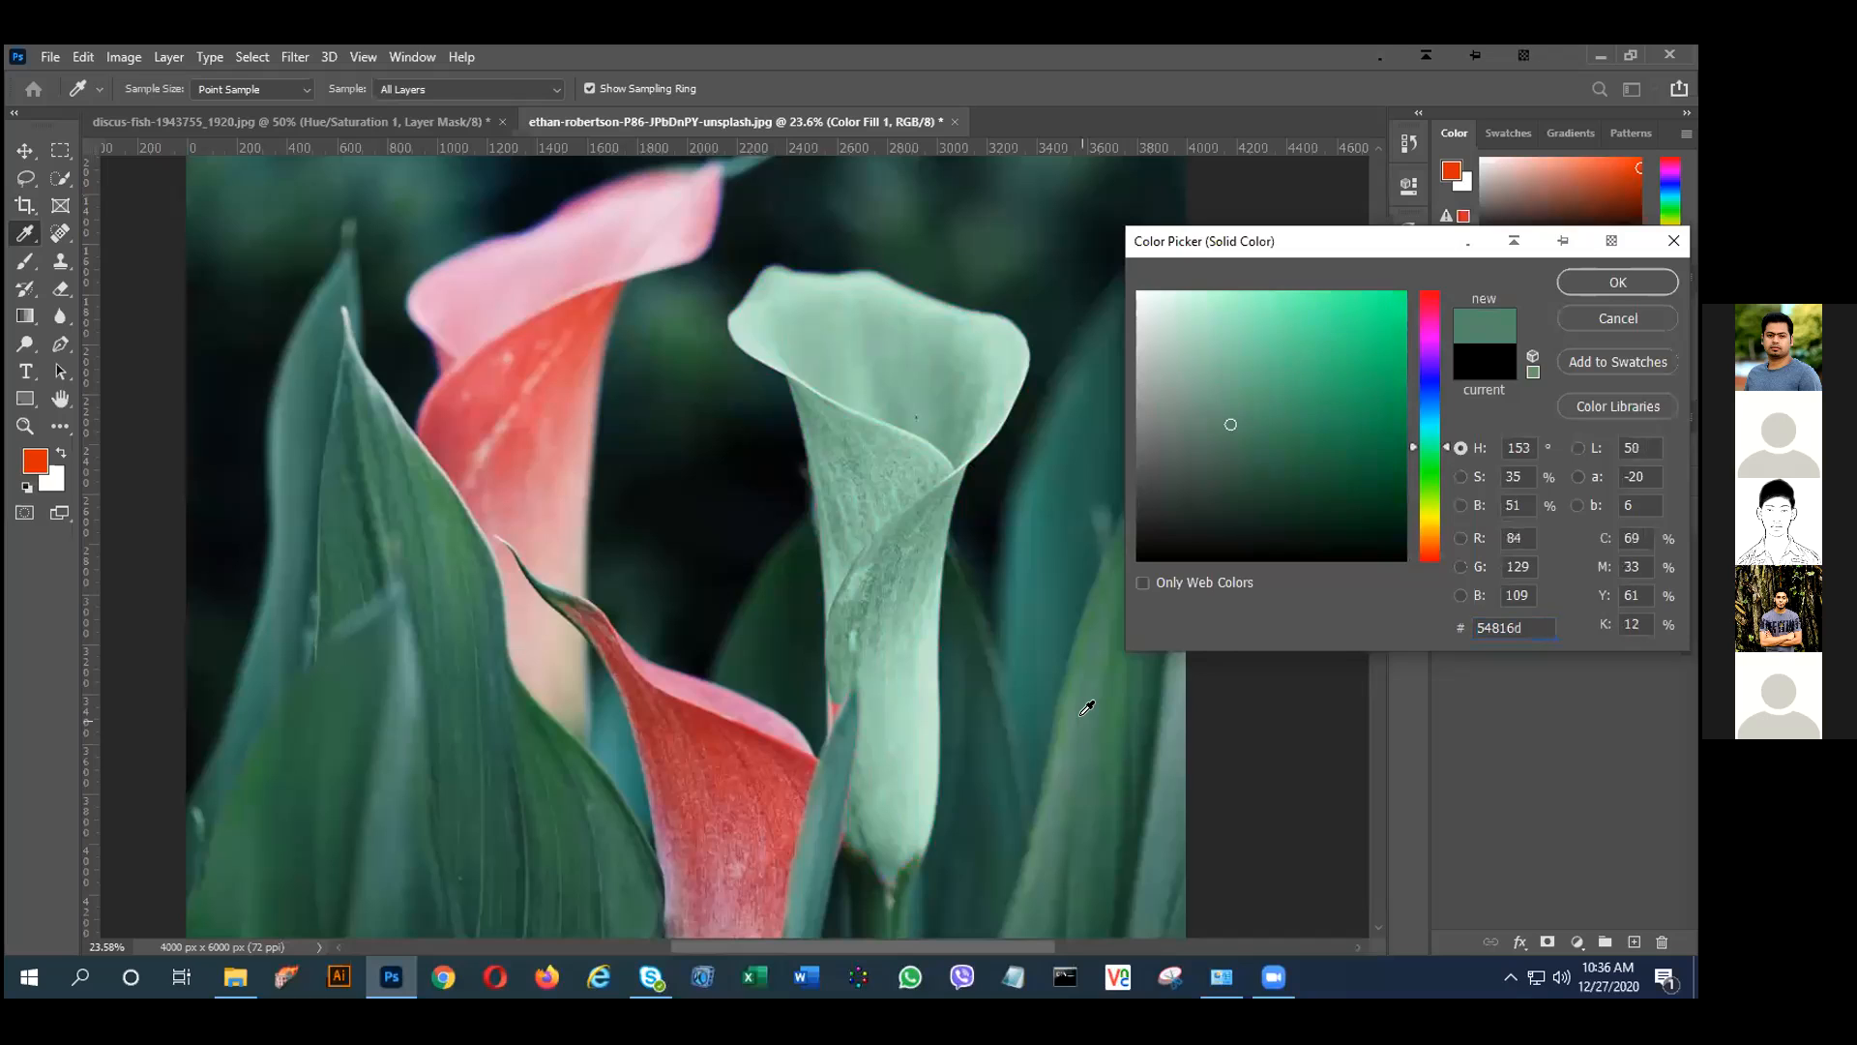
{"action": "left_click", "coordinate": [1075, 397]}
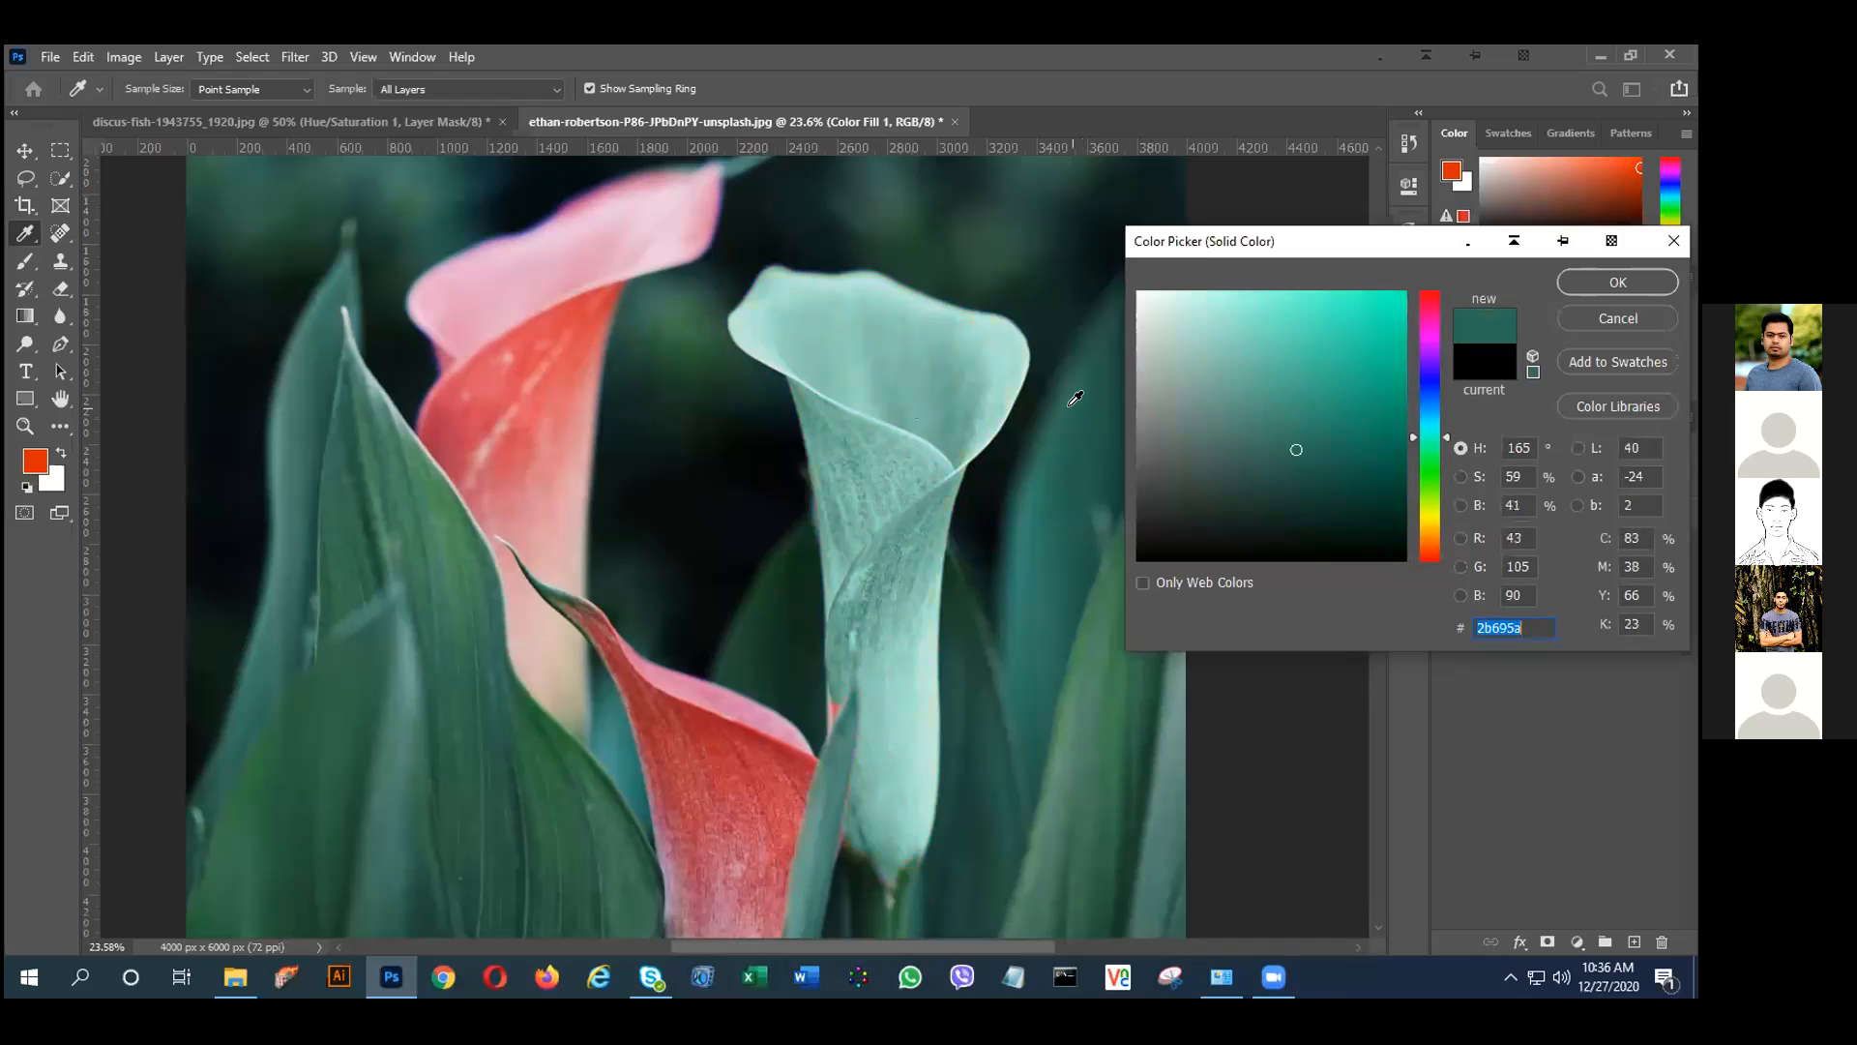
{"action": "left_click", "coordinate": [422, 761]}
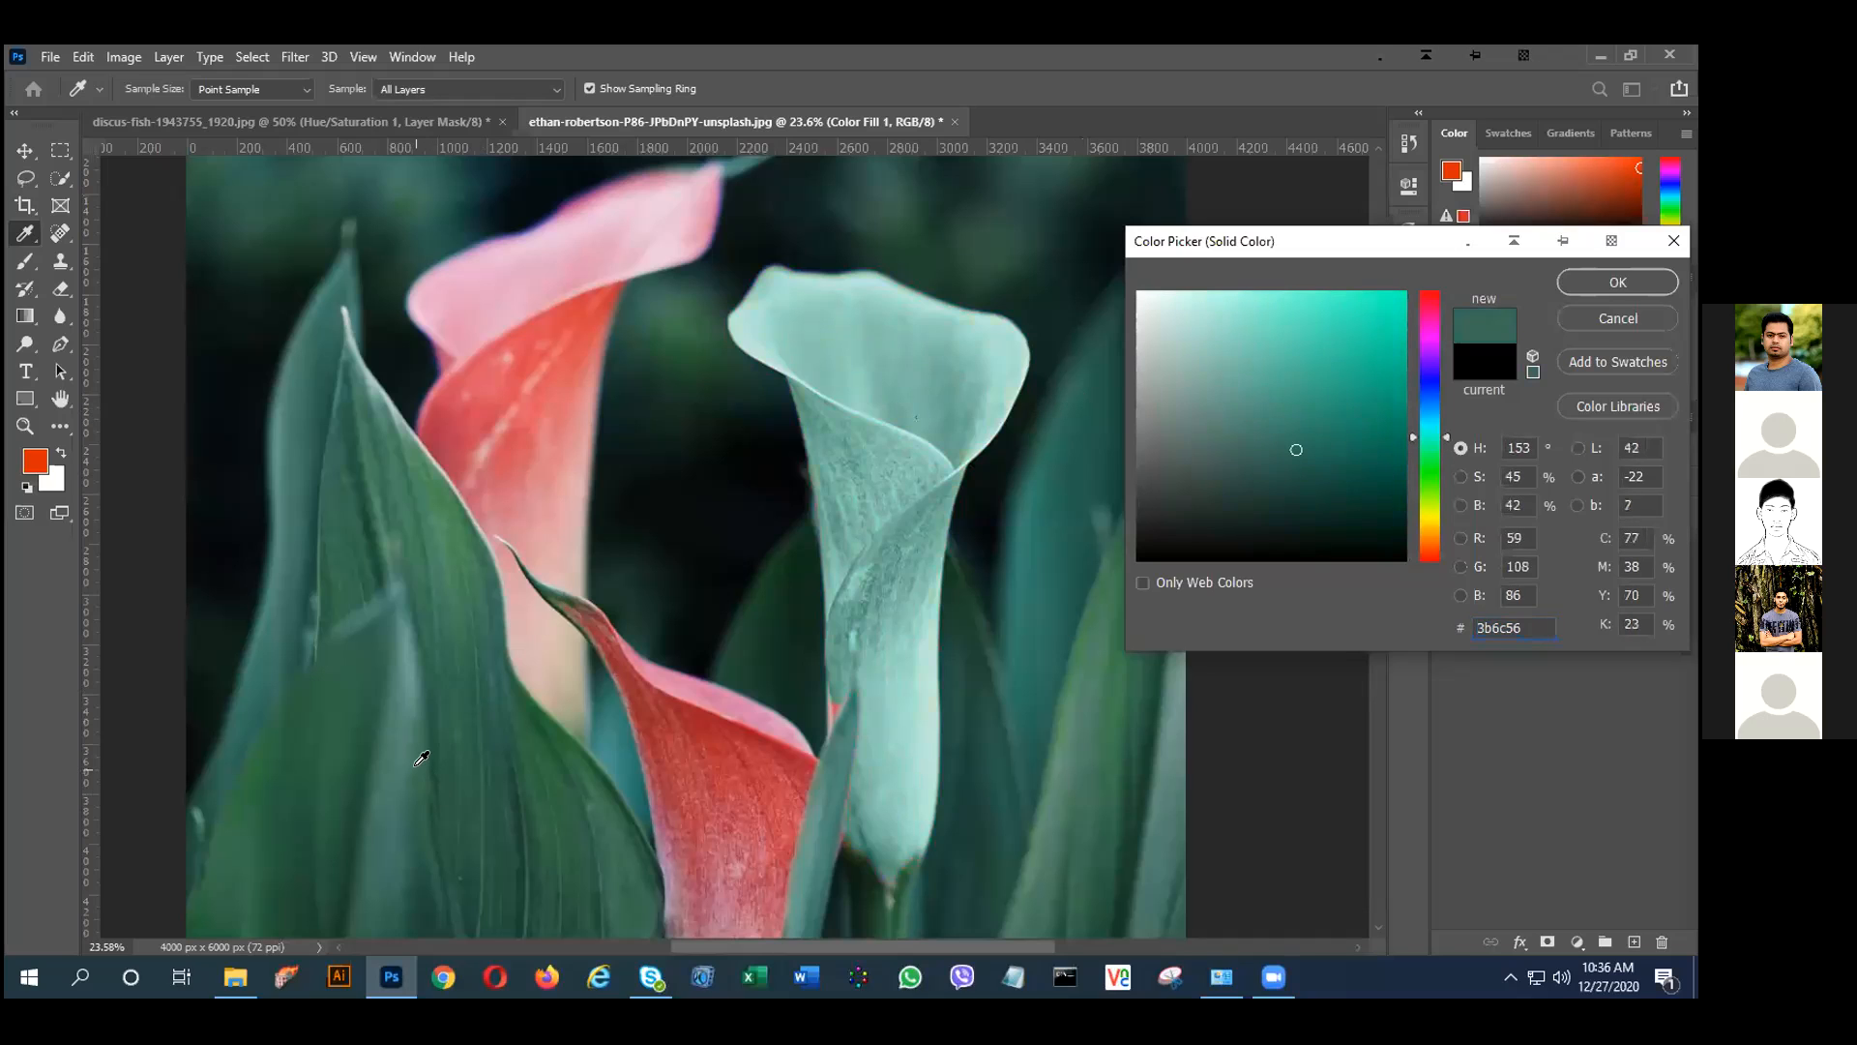
{"action": "left_click", "coordinate": [287, 711]}
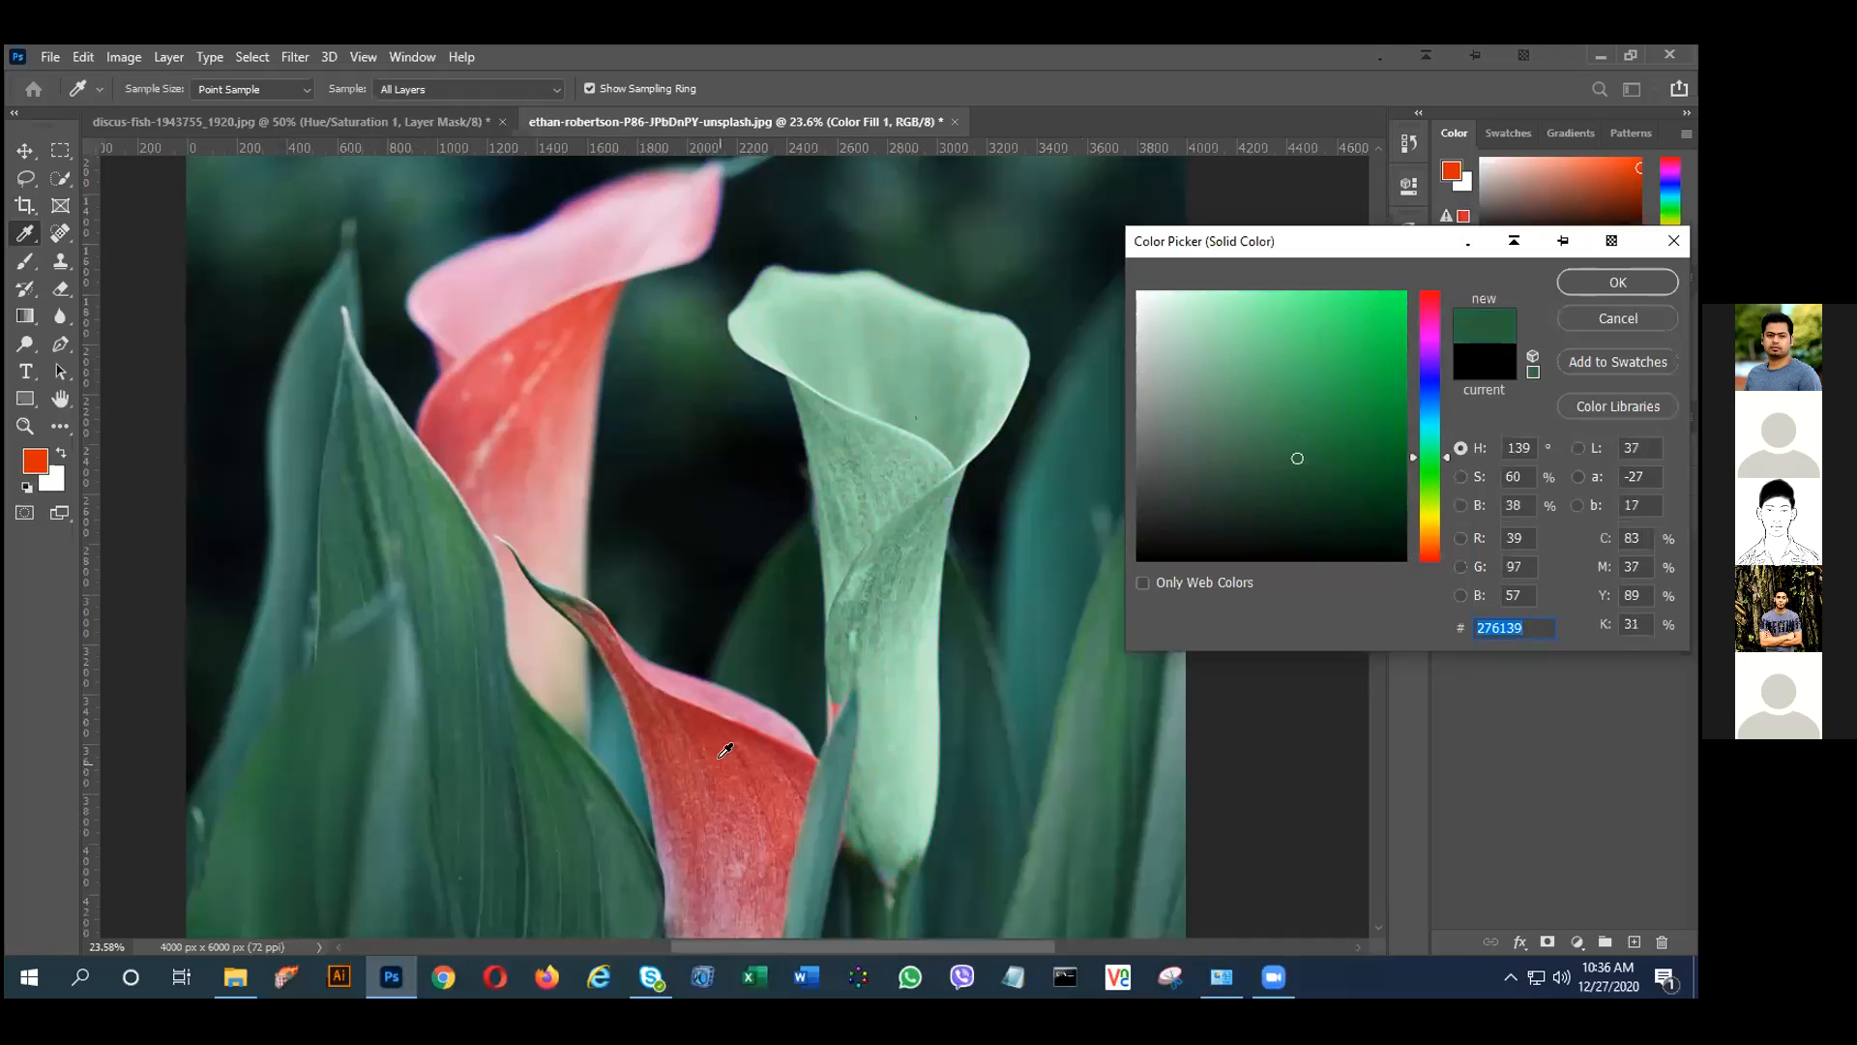
Sample red from the front flower, shift its hue to 309° and apply the resulting magenta (b32e9f) as the fill colour.
{"action": "left_click", "coordinate": [724, 723]}
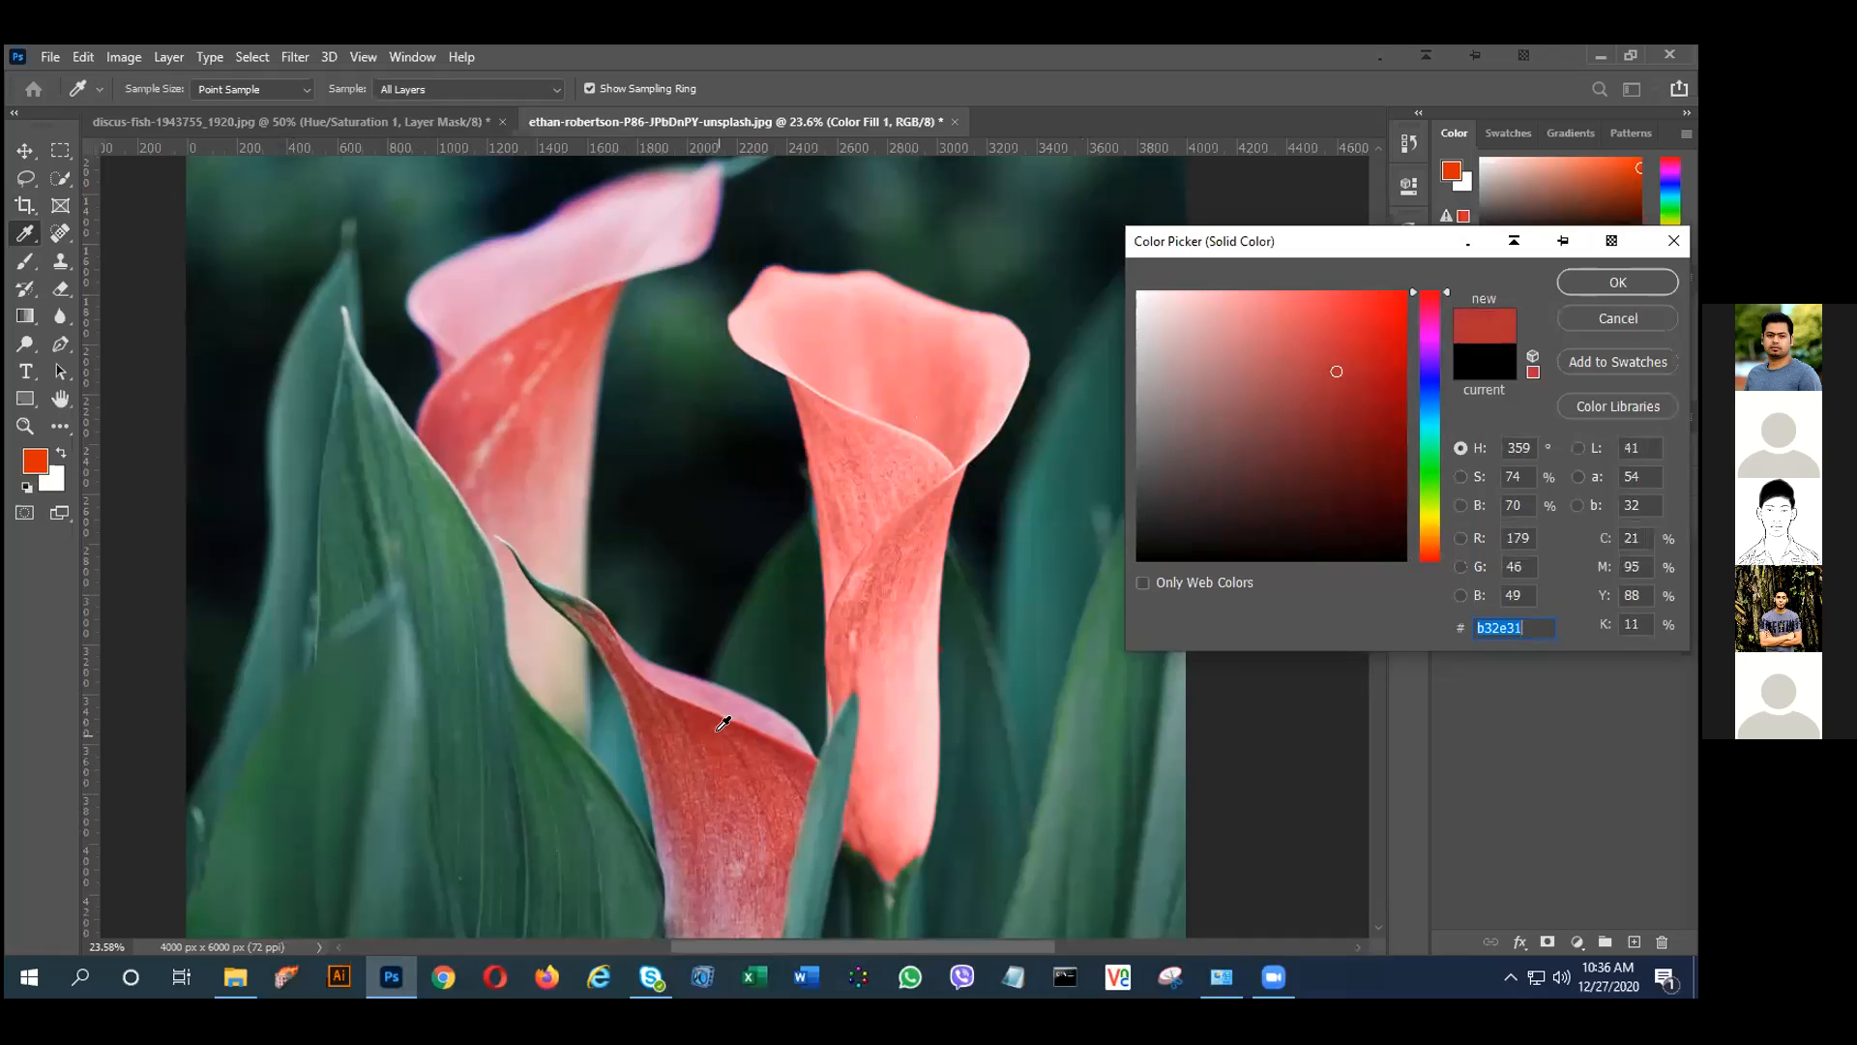
{"action": "left_click", "coordinate": [1431, 498]}
{"action": "left_click_drag", "start_coordinate": [1430, 485], "coordinate": [1429, 327]}
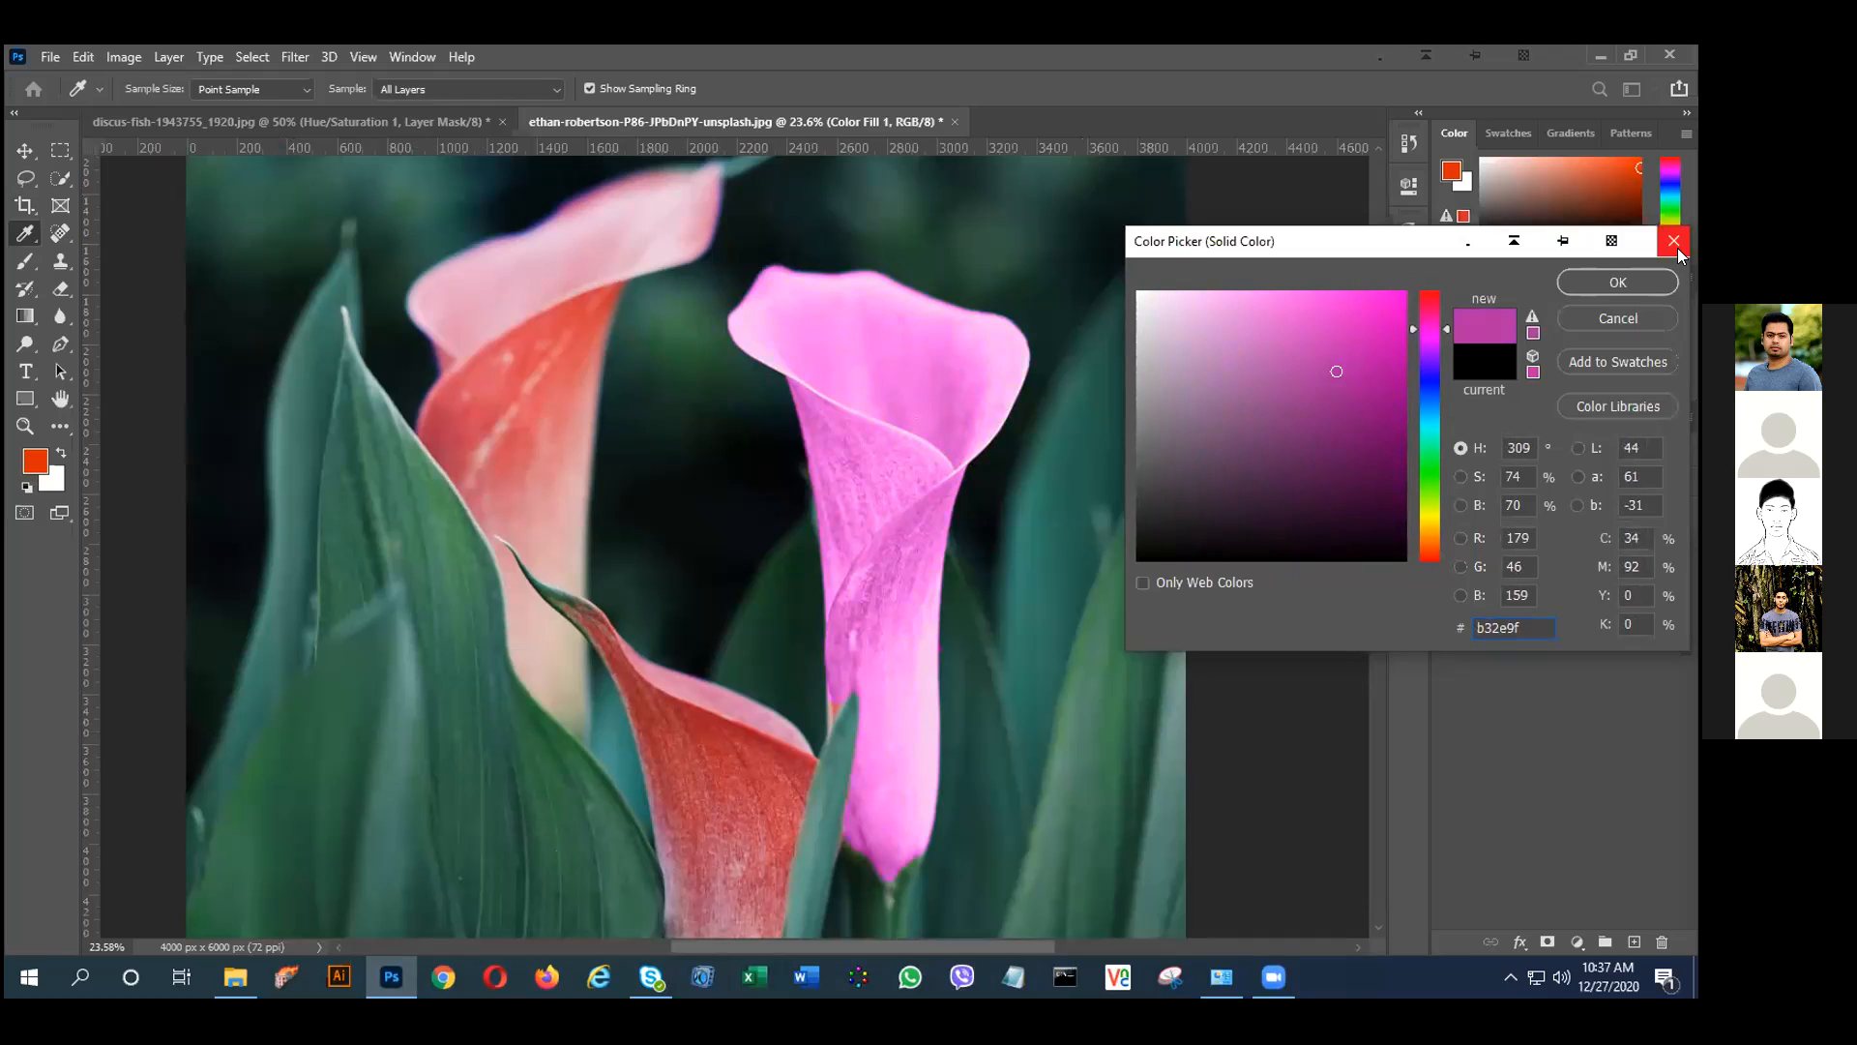
{"action": "left_click", "coordinate": [1600, 285]}
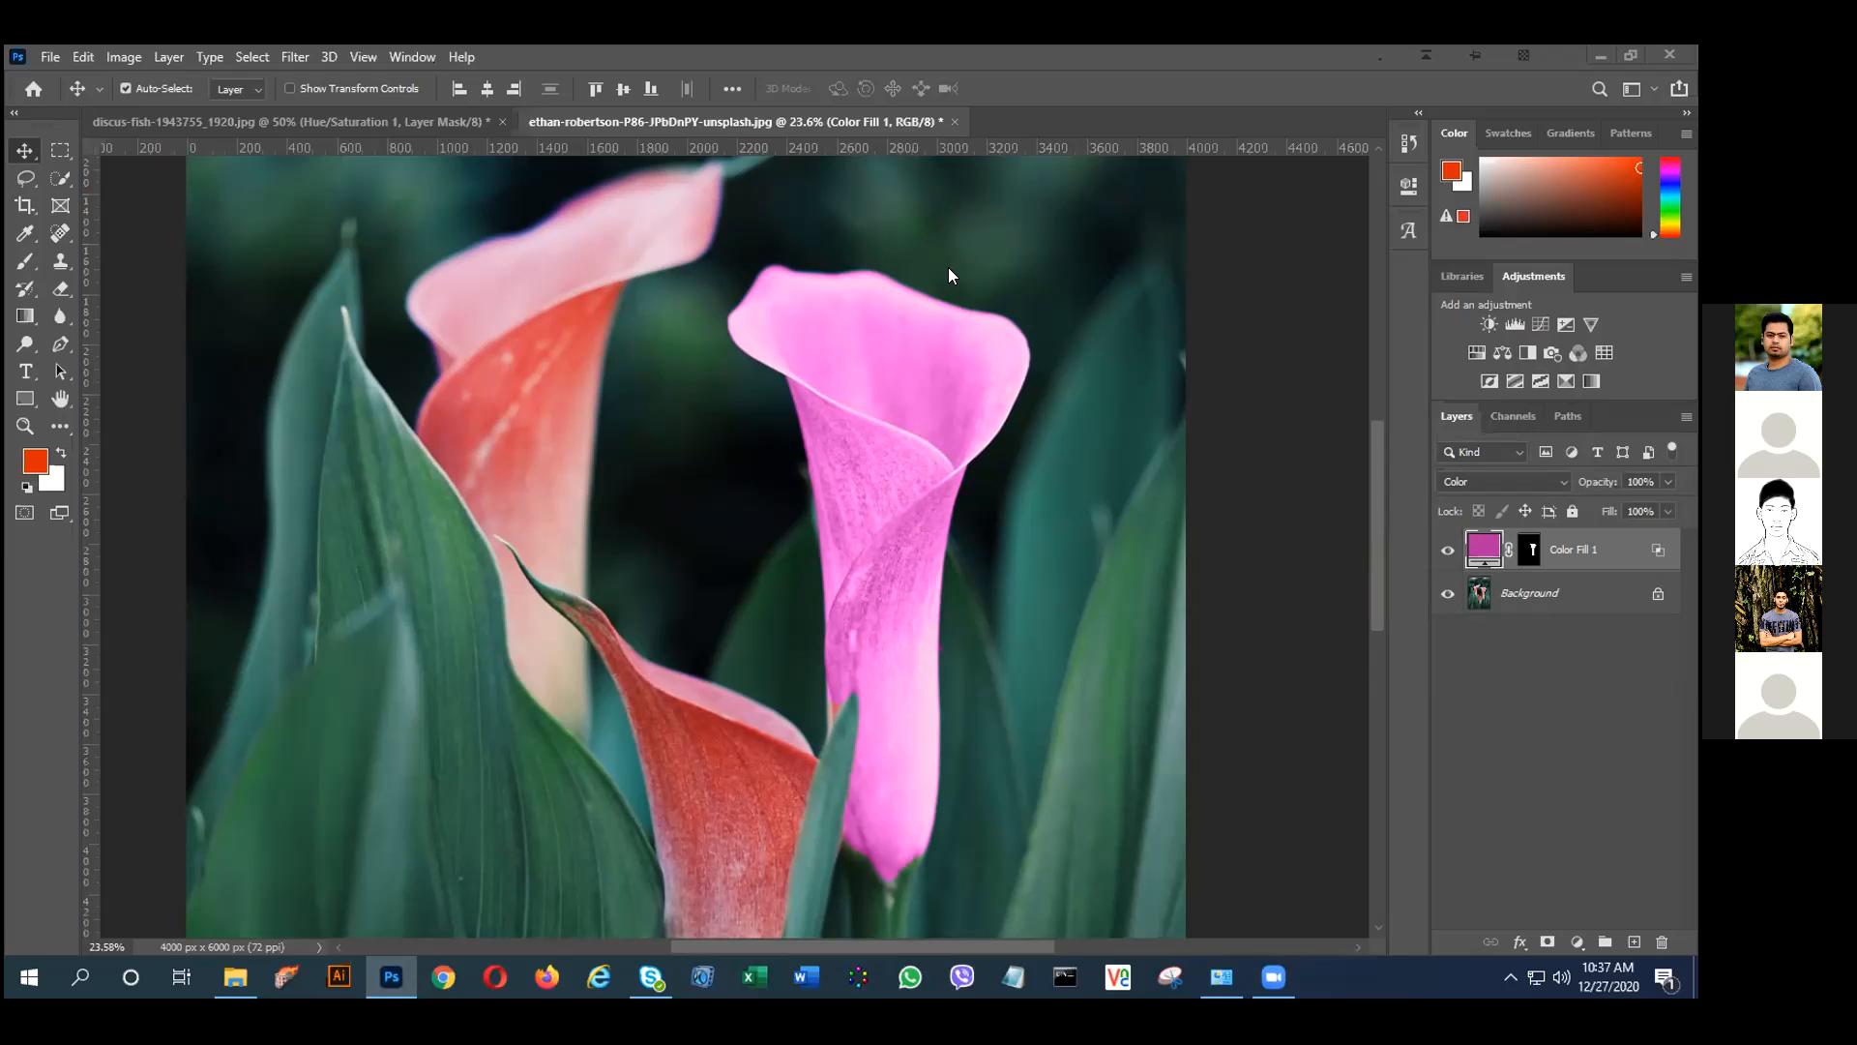
Switch back to the discus fish image.
{"action": "scroll", "coordinate": [859, 639], "scroll_direction": "down", "scroll_amount": 2}
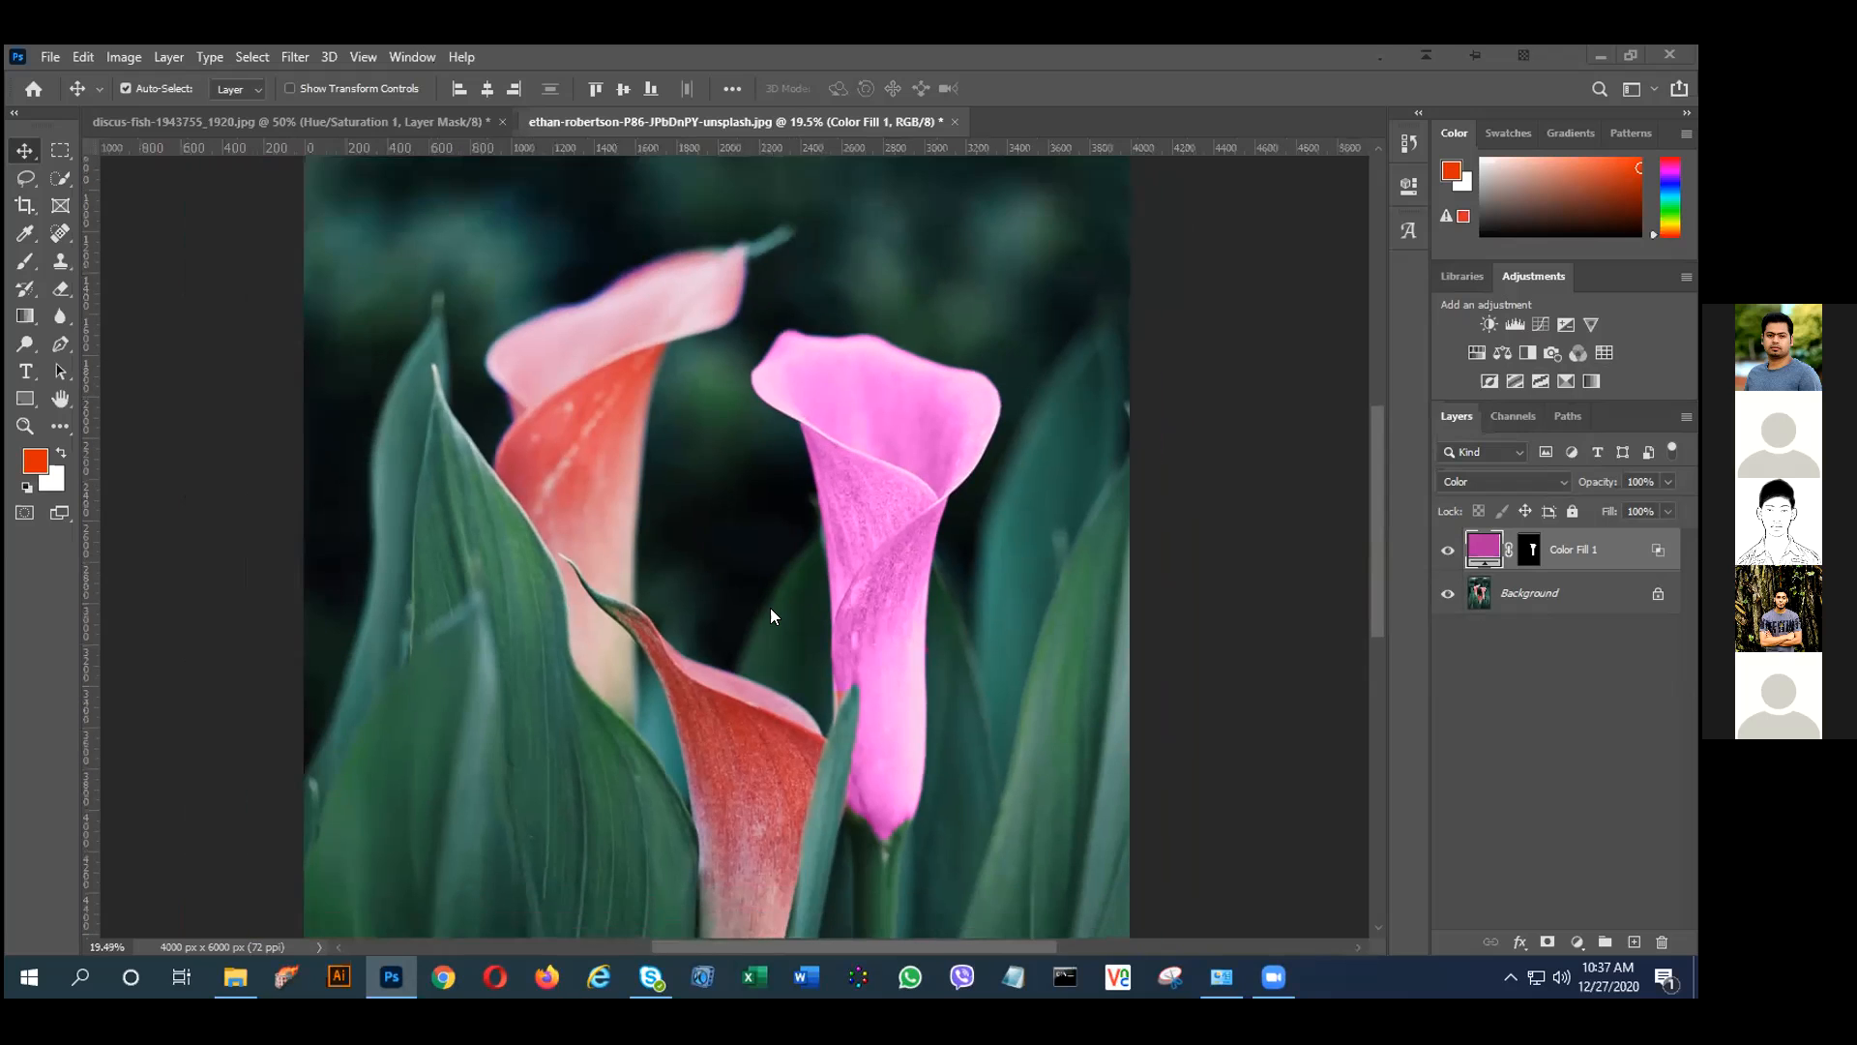
{"action": "left_click", "coordinate": [379, 123]}
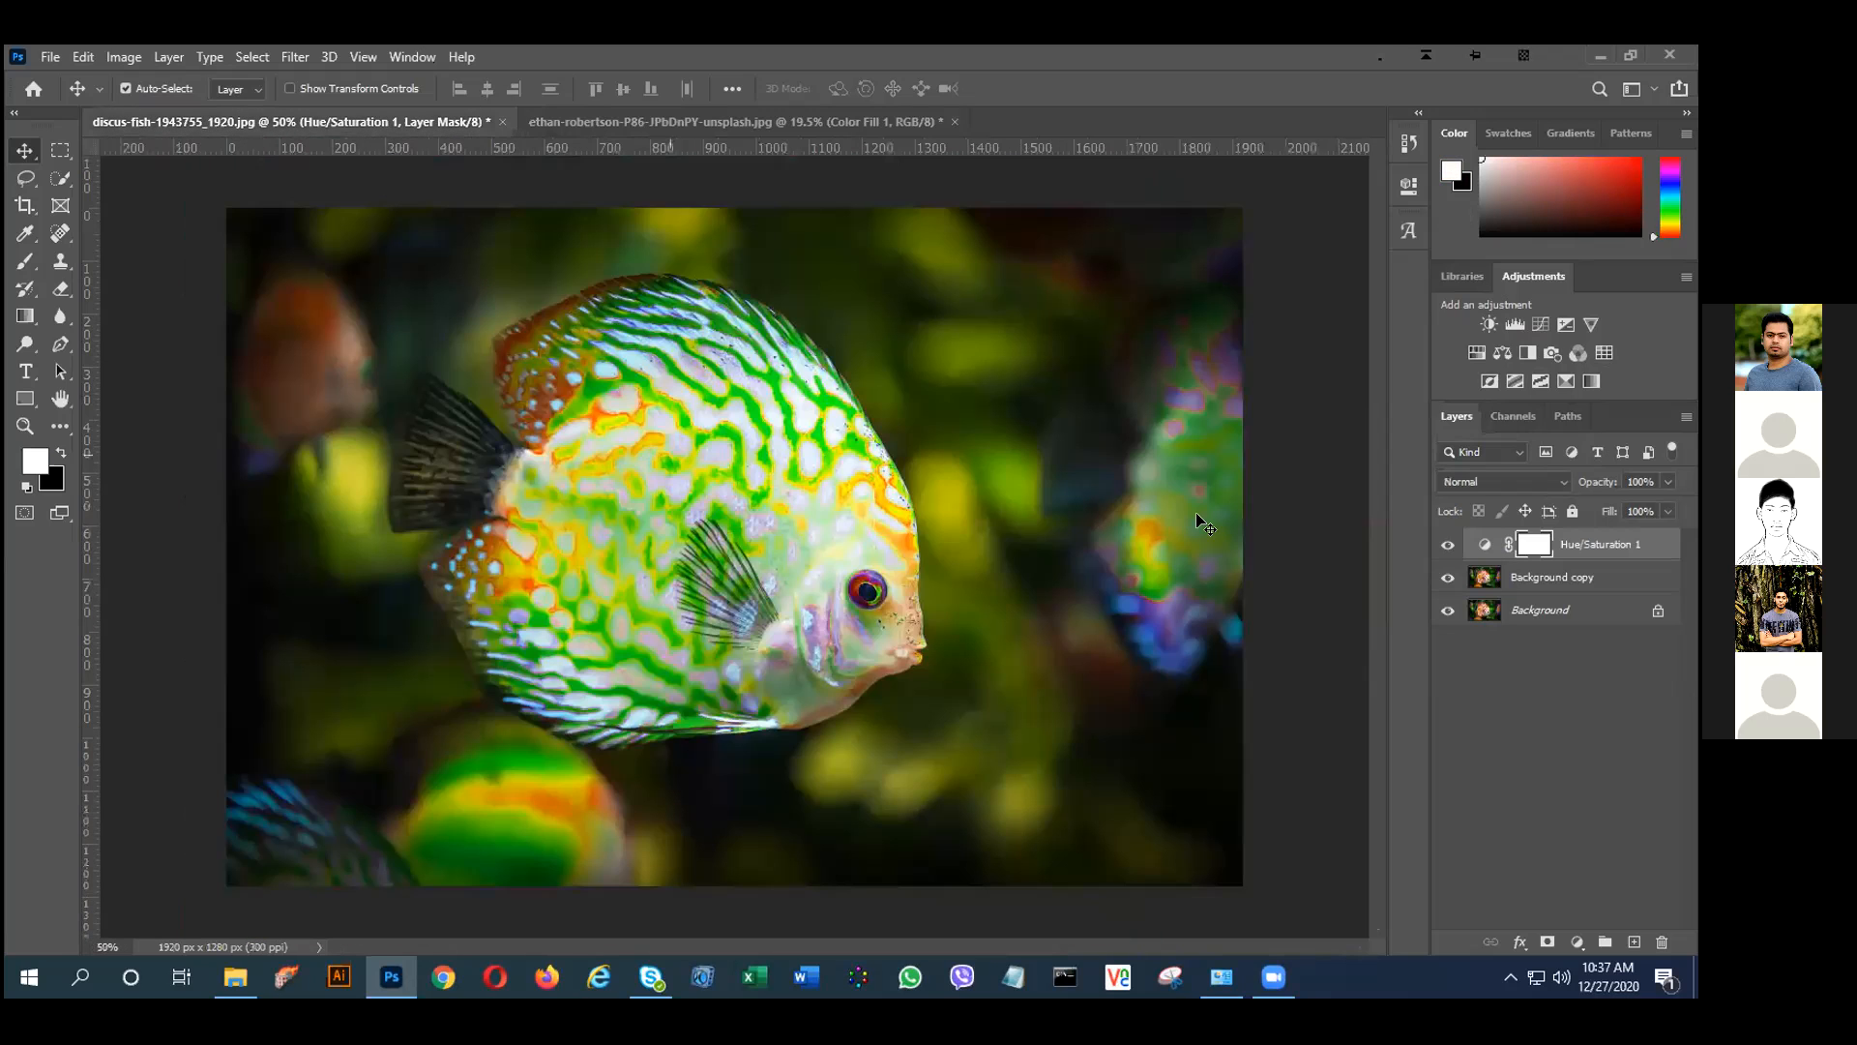